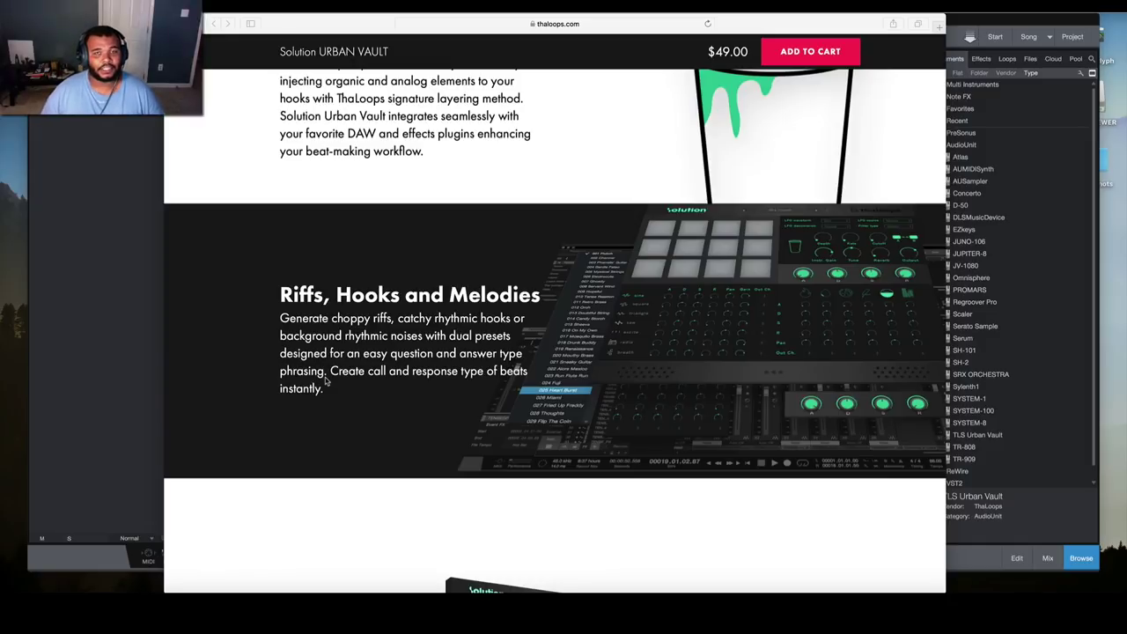
# Review the Solution Urban Vault product page around its title and the What's Inside section.
pyautogui.scroll(15, 528, 427)
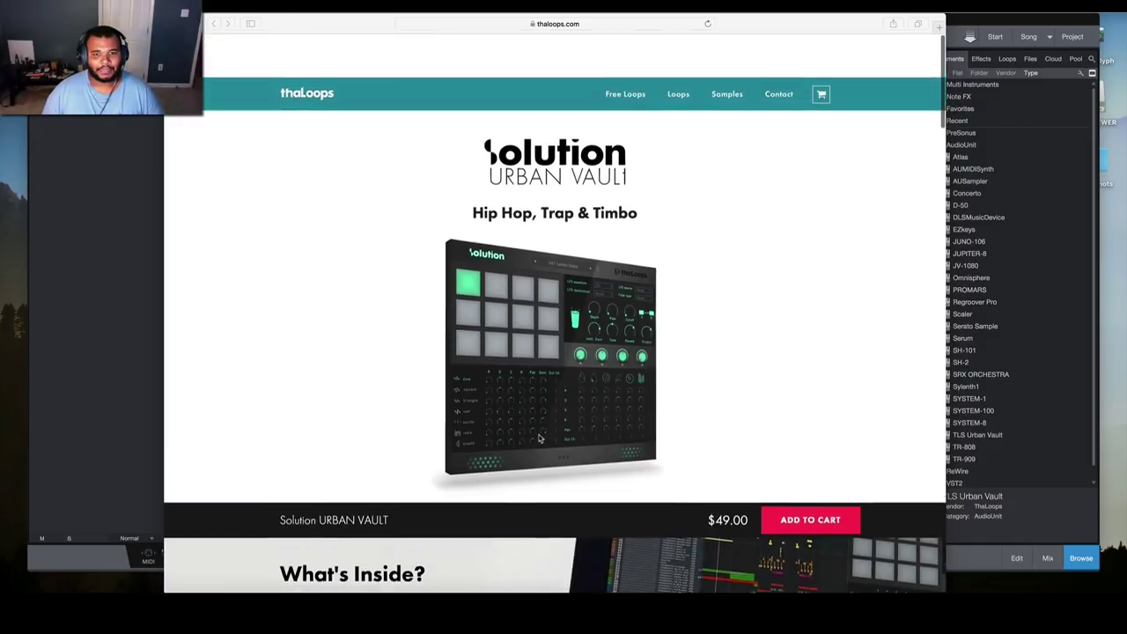
pyautogui.scroll(-1, 595, 437)
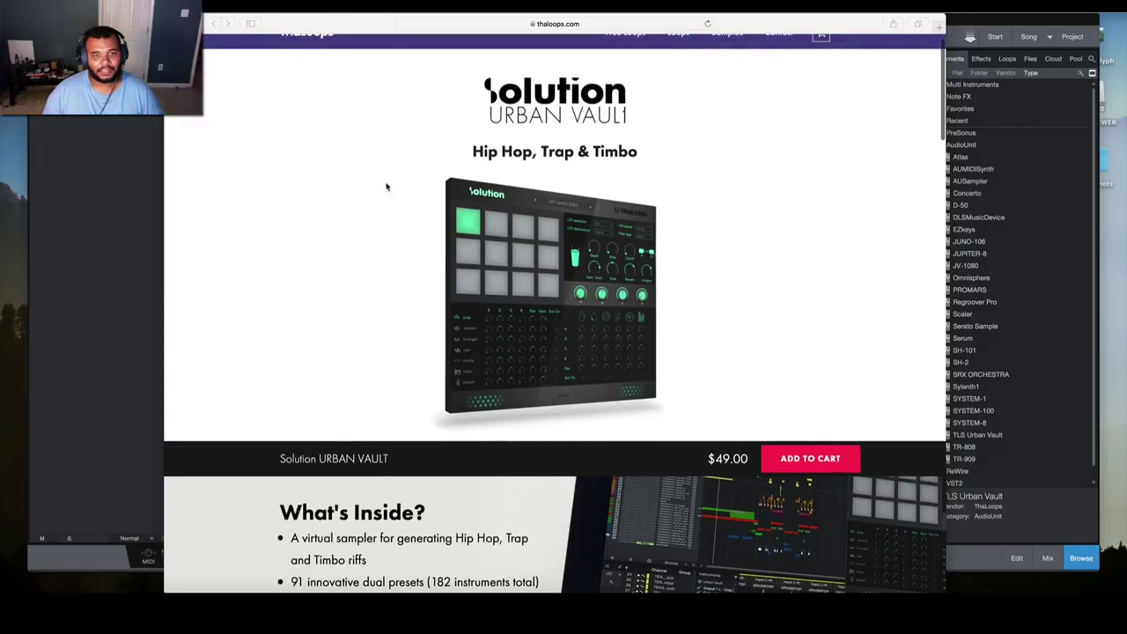
pyautogui.scroll(1, 624, 167)
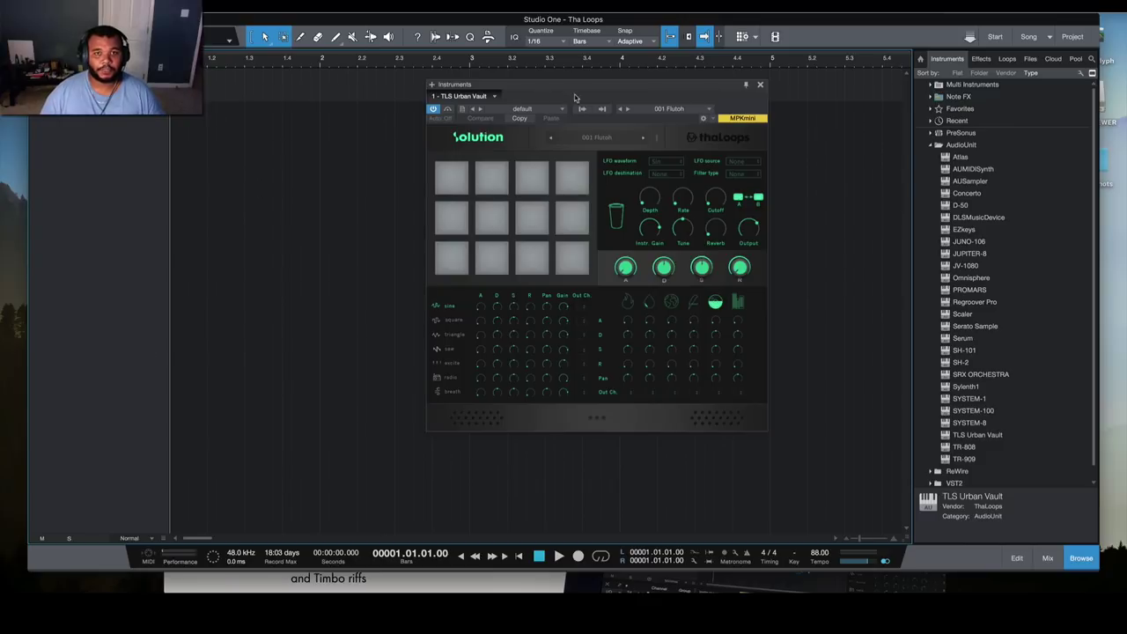
# Load the 023 Run Flute Run preset and try out its waveform and instrument layers.
pyautogui.click(601, 139)
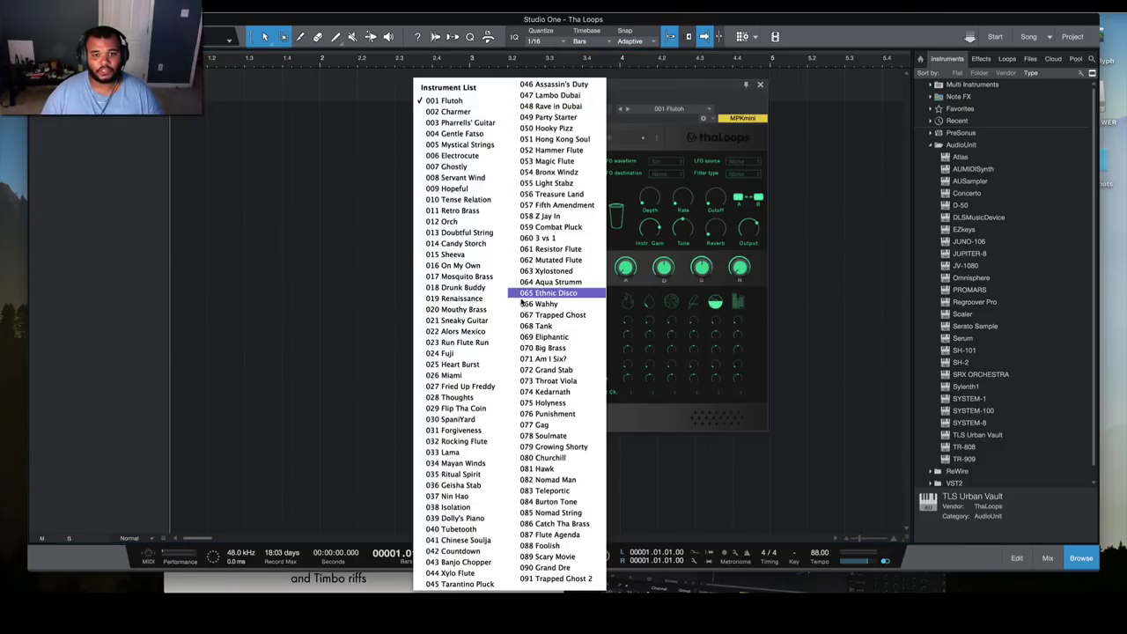
pyautogui.click(476, 342)
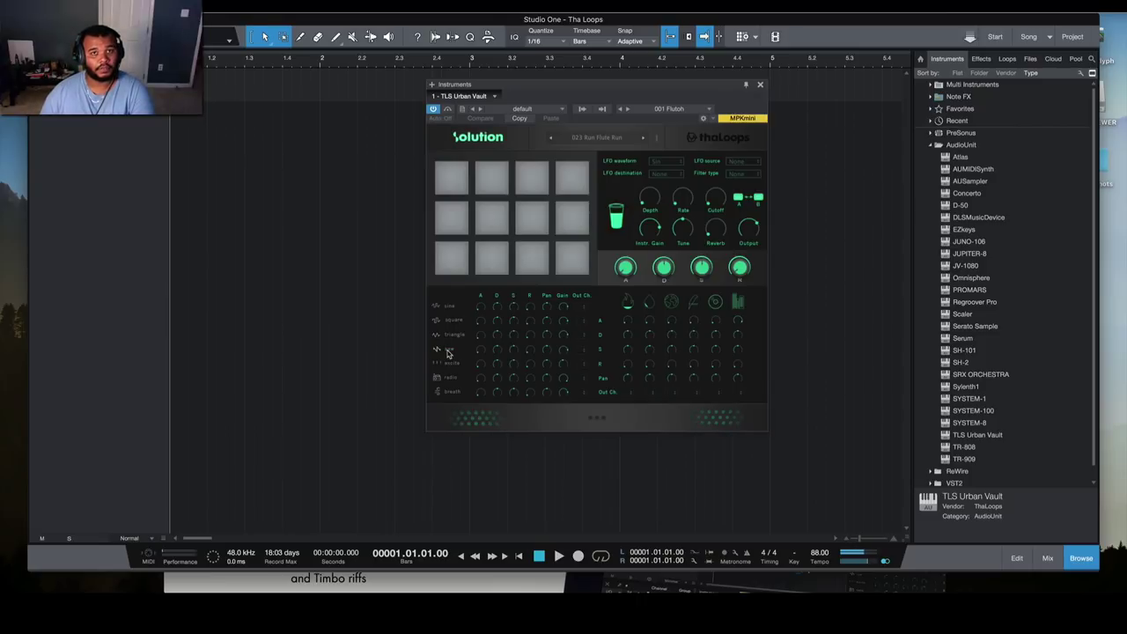
pyautogui.click(446, 308)
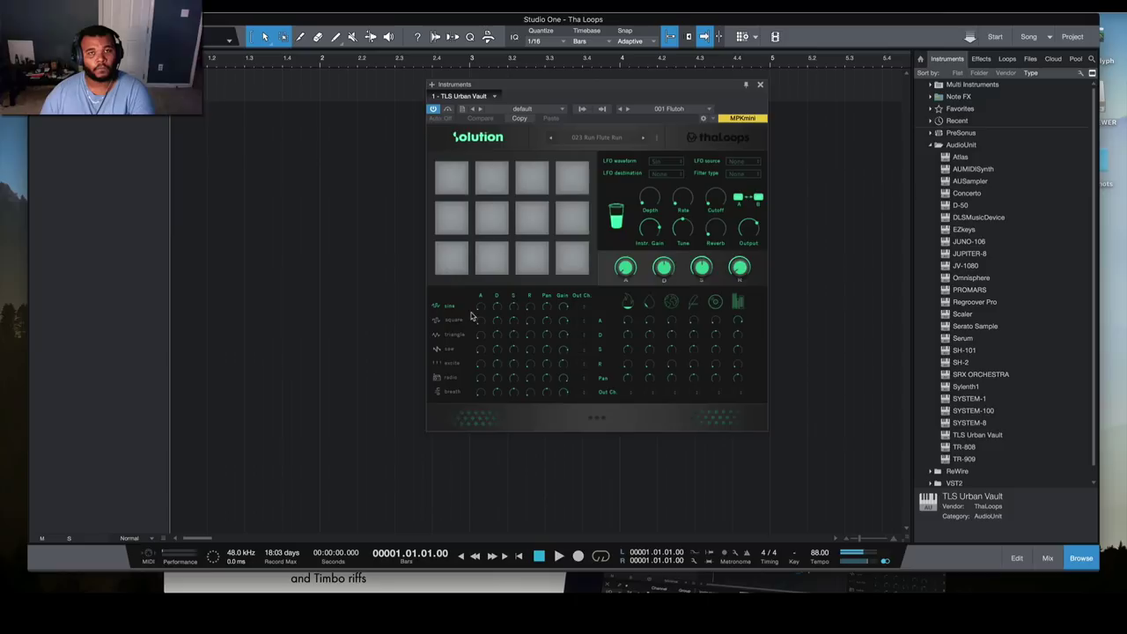
pyautogui.click(454, 321)
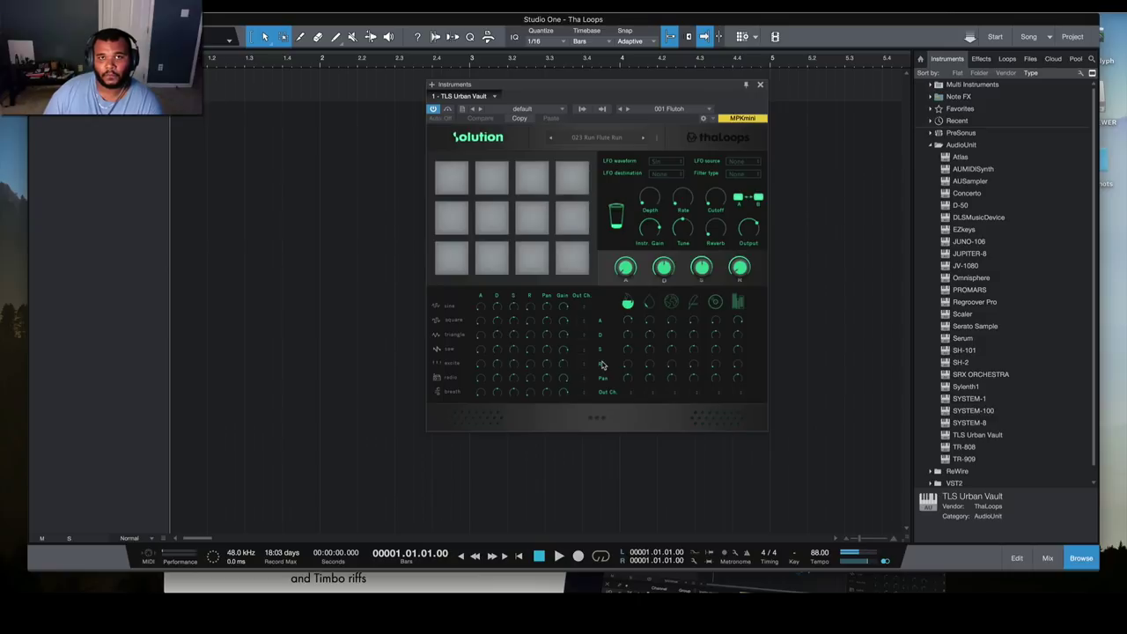
pyautogui.click(649, 301)
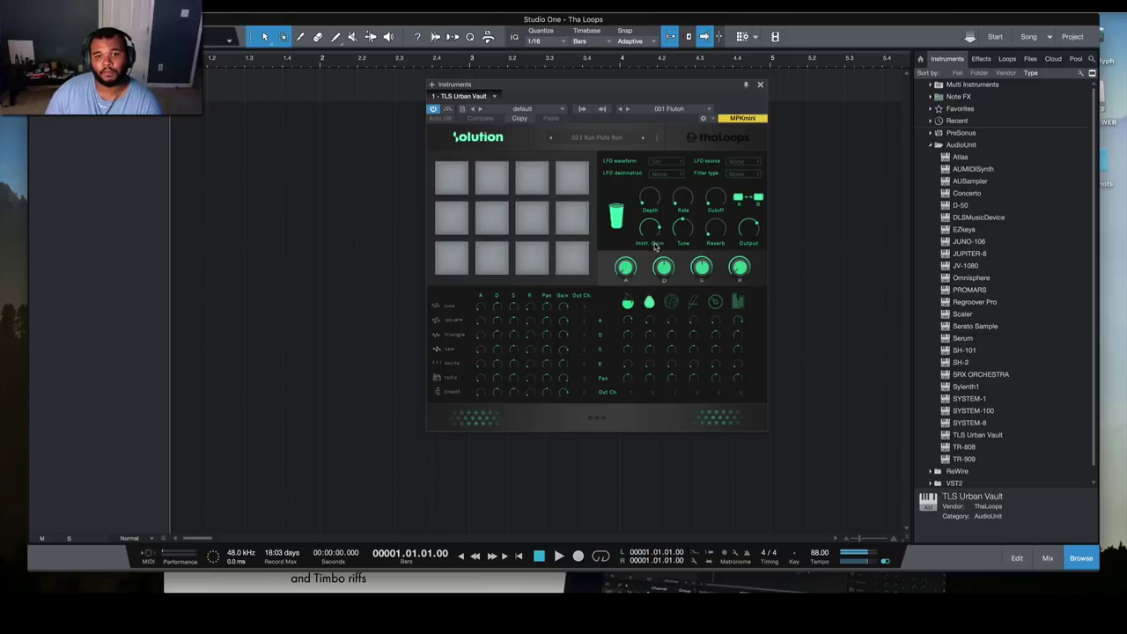
pyautogui.click(627, 305)
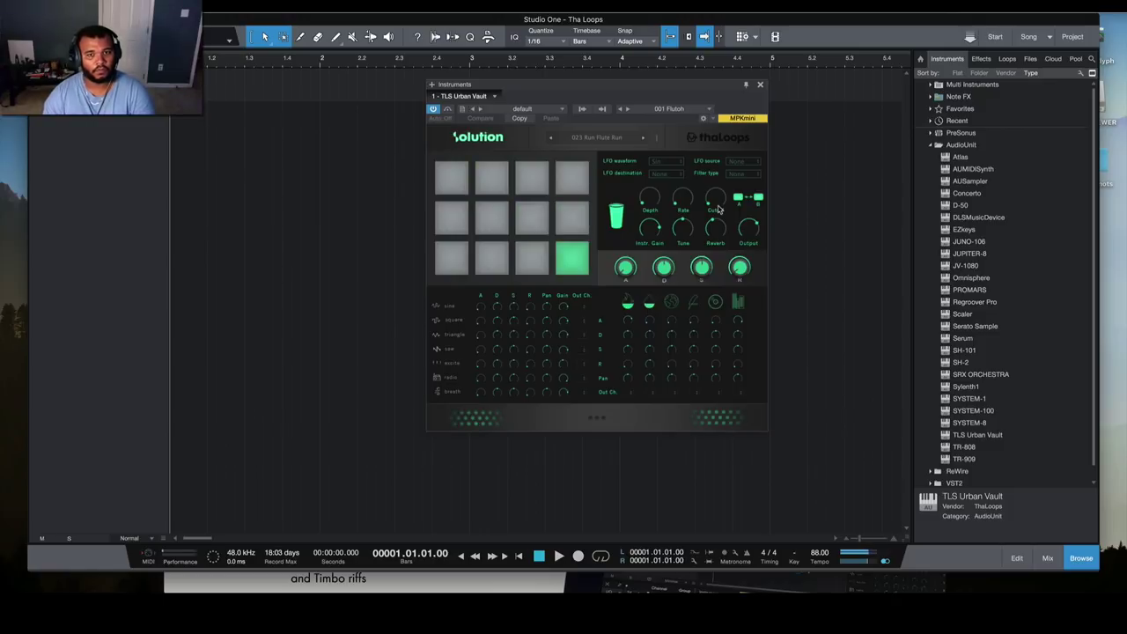
# Load the 001 Flutch preset in the first Urban Vault and close the instrument window.
pyautogui.click(590, 141)
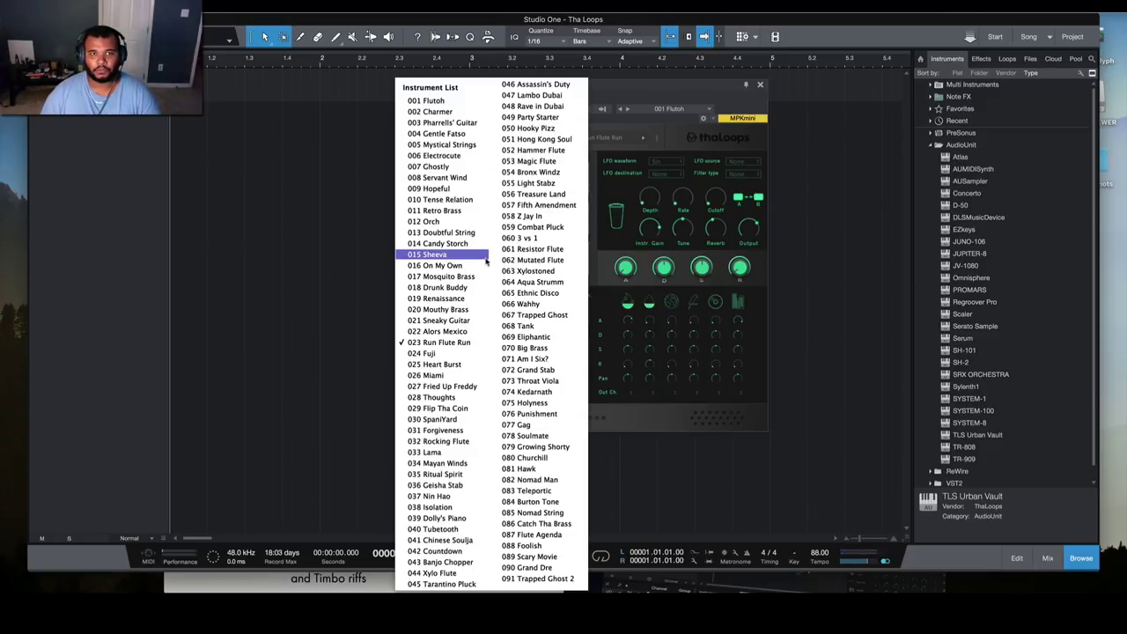
pyautogui.click(431, 100)
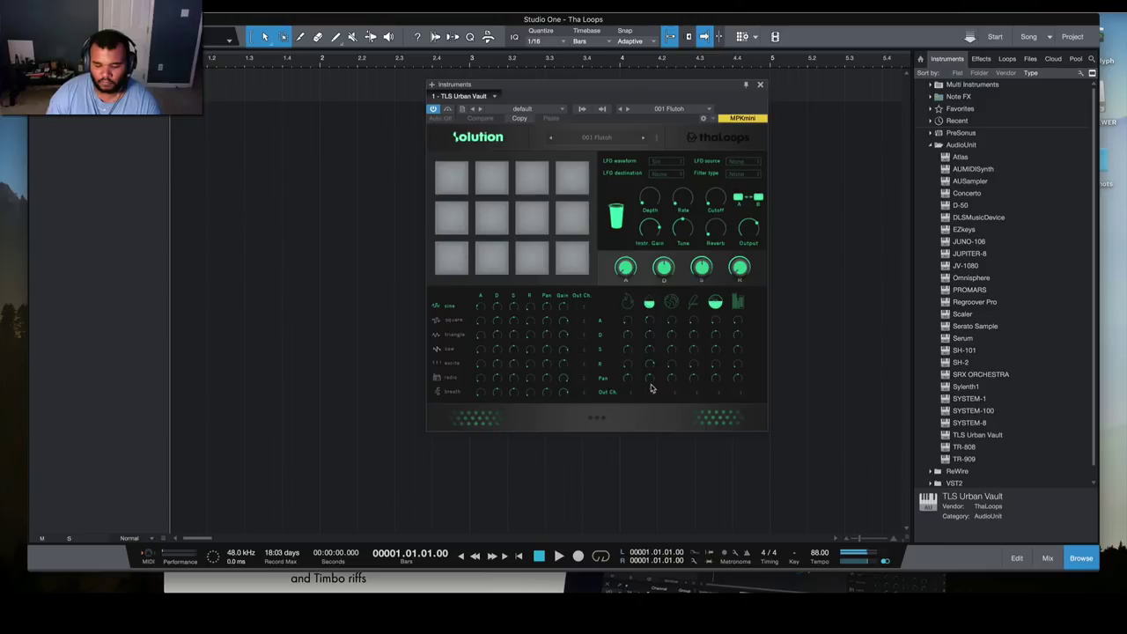
pyautogui.click(760, 85)
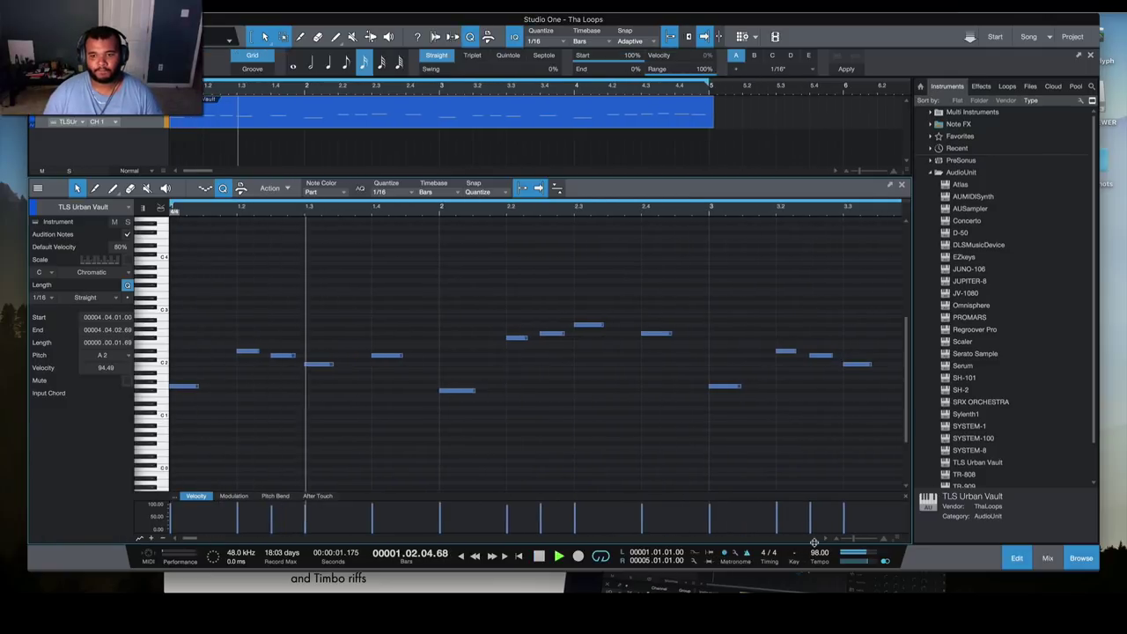
# Set the song tempo to 96 BPM during playback, and close the note editor.
pyautogui.moveTo(815, 542); pyautogui.dragTo(813, 544)
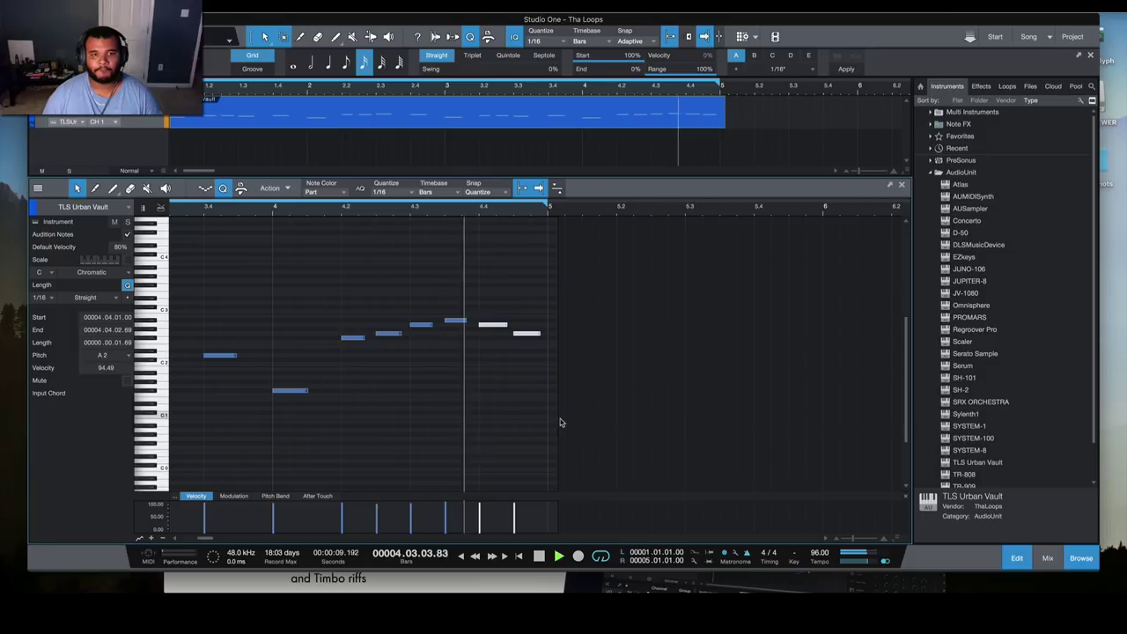
pyautogui.click(560, 423)
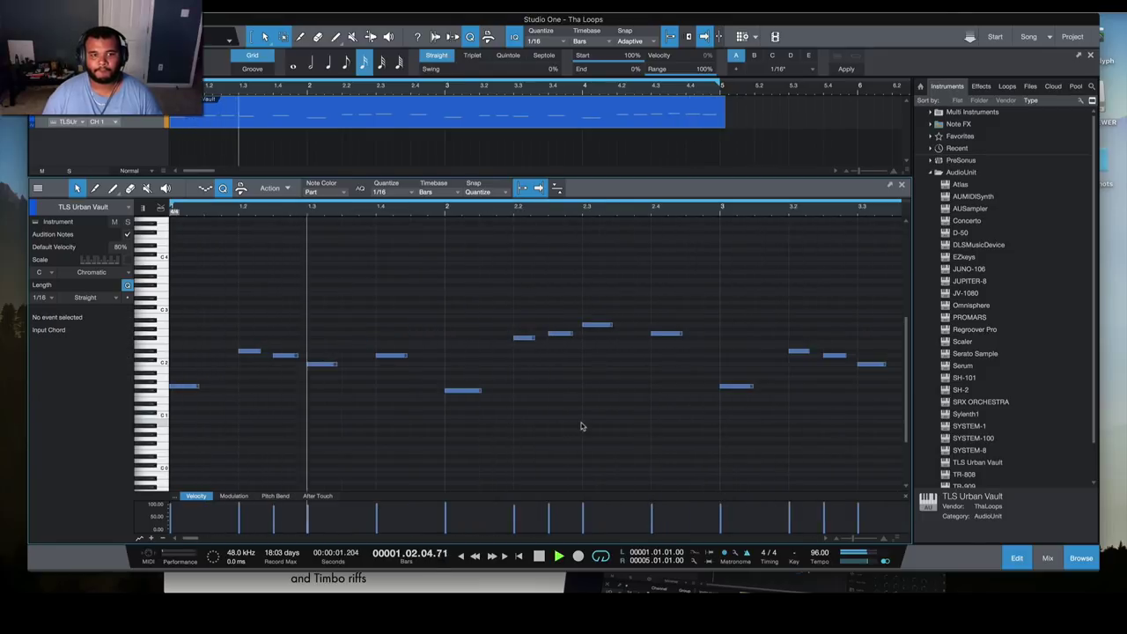
pyautogui.press('space')
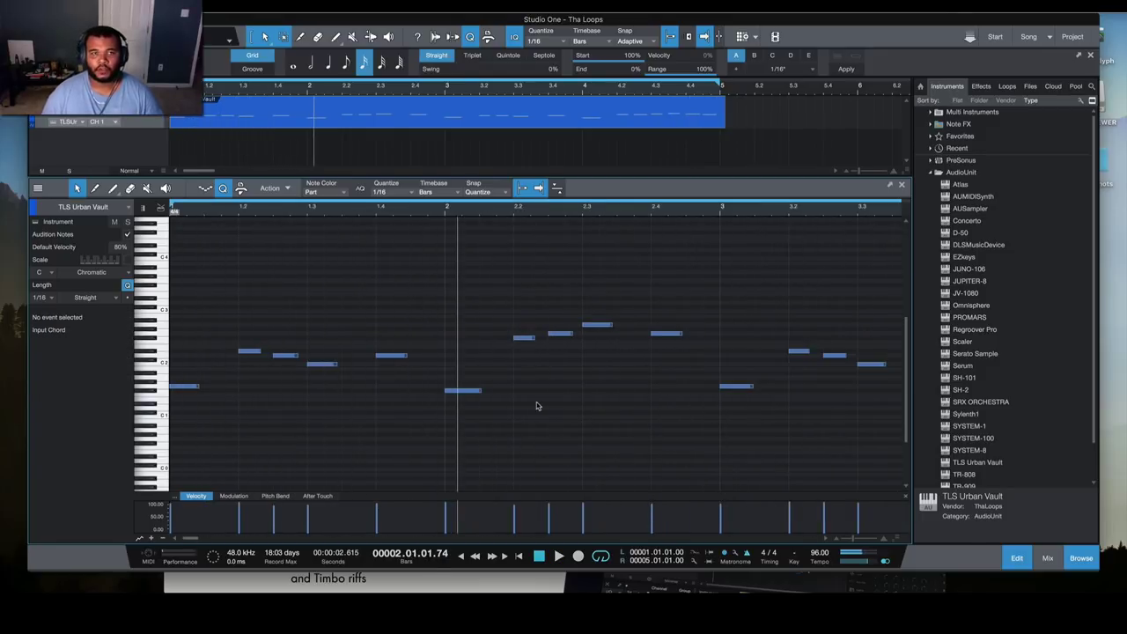
pyautogui.click(900, 187)
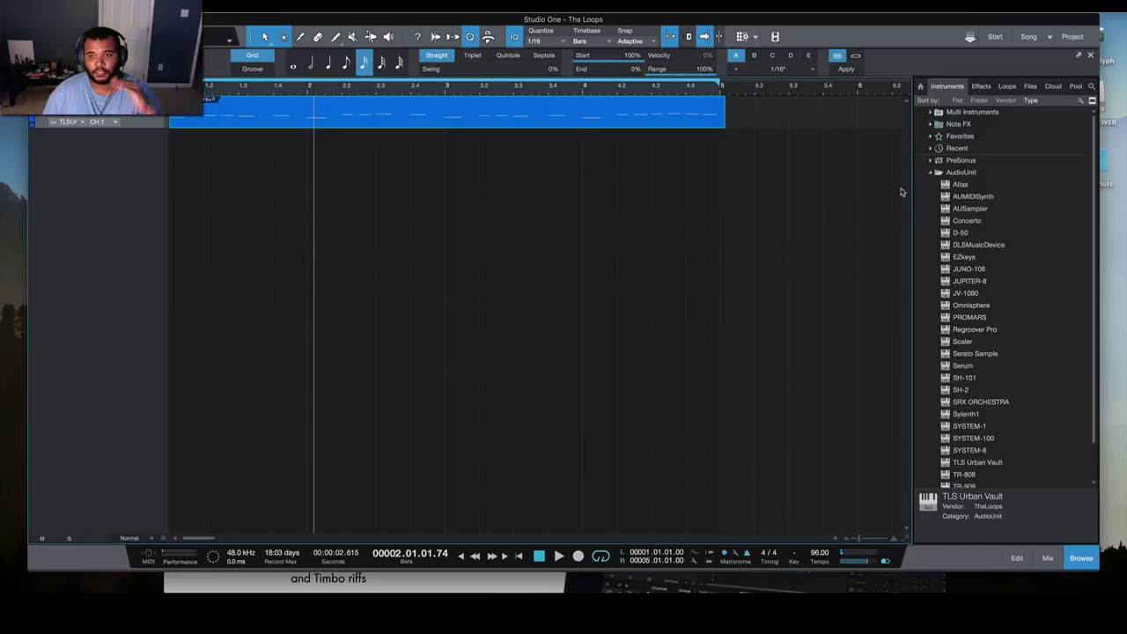
# Add a second TLS Urban Vault instrument track and load the 064 Aqua Strumm preset while the melody plays.
pyautogui.moveTo(984, 463); pyautogui.dragTo(114, 148)
pyautogui.press('space')
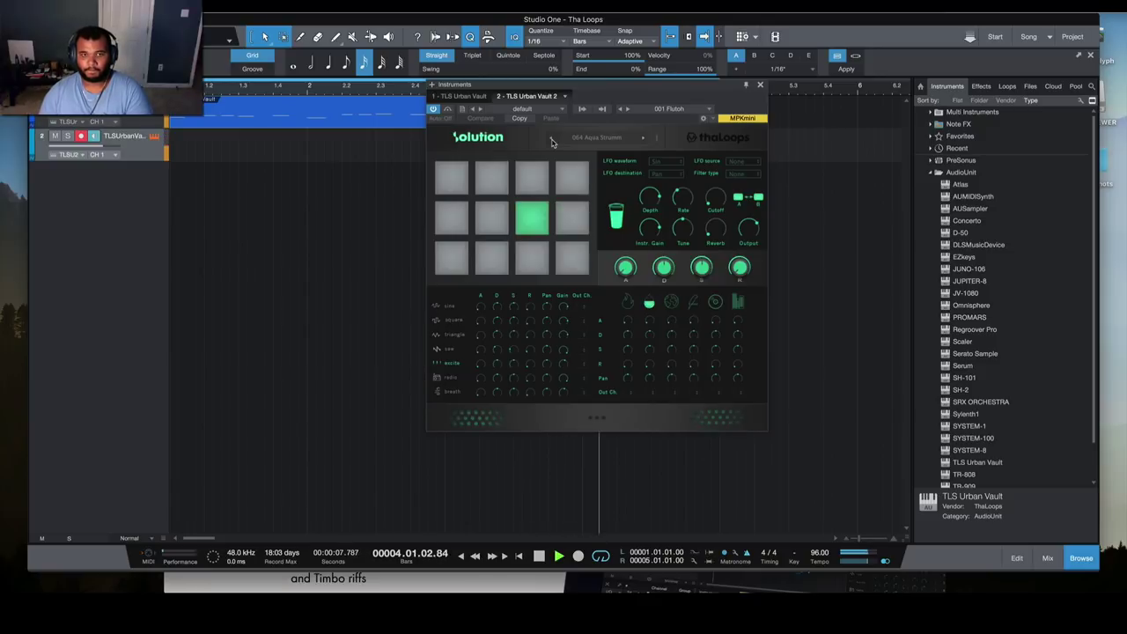
pyautogui.click(759, 84)
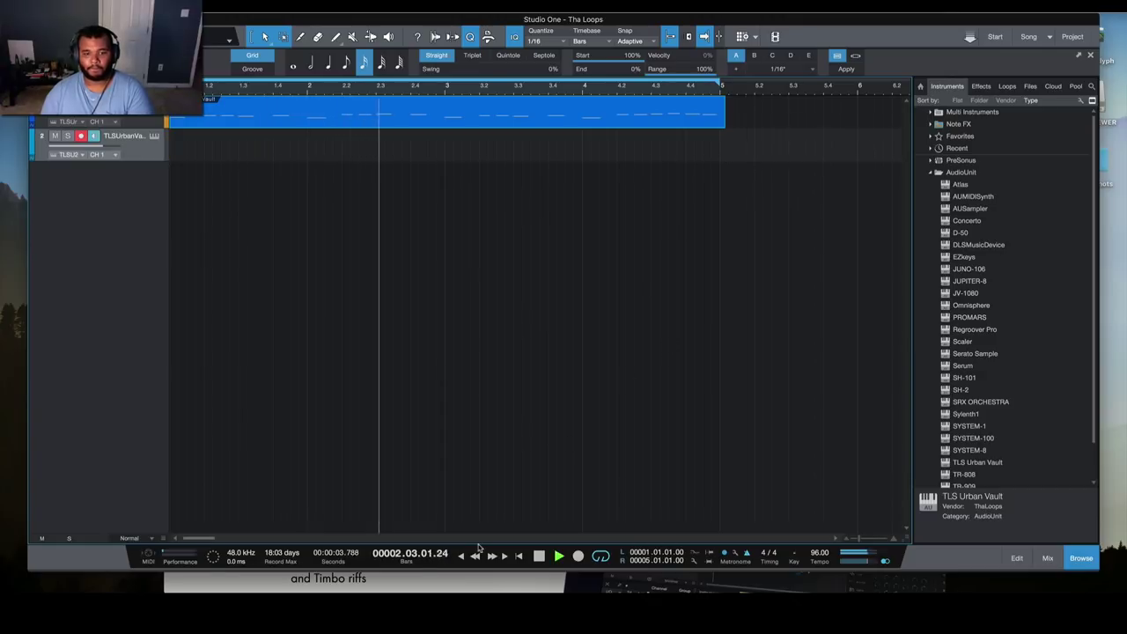
# Set the second Urban Vault's LFO destination to None, close its window and start playback.
pyautogui.click(154, 135)
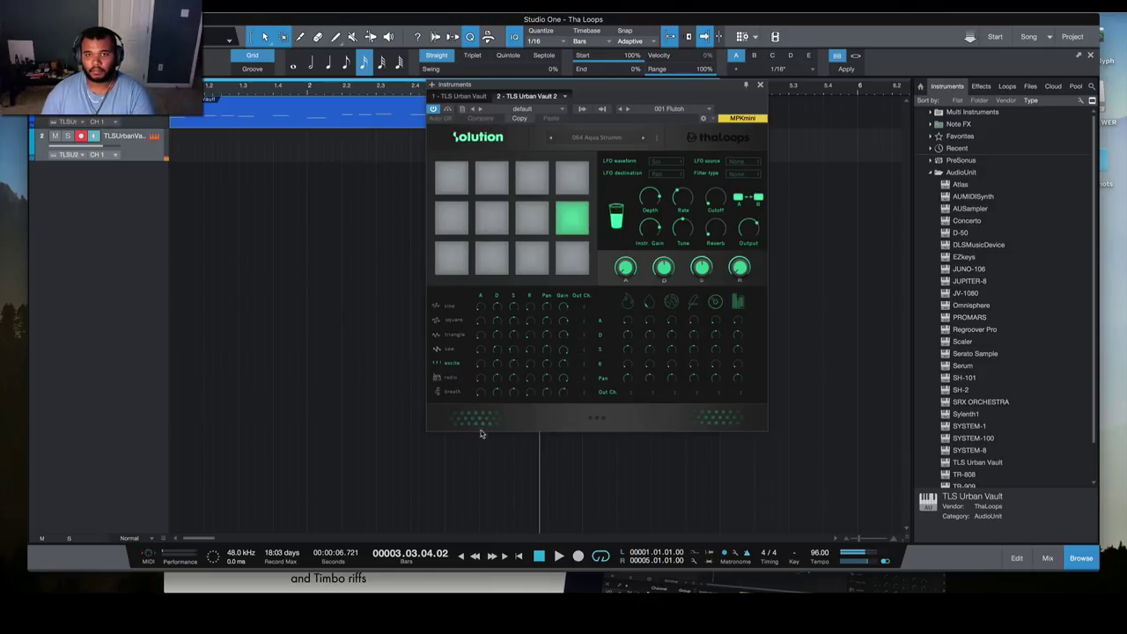
pyautogui.click(670, 174)
pyautogui.click(663, 182)
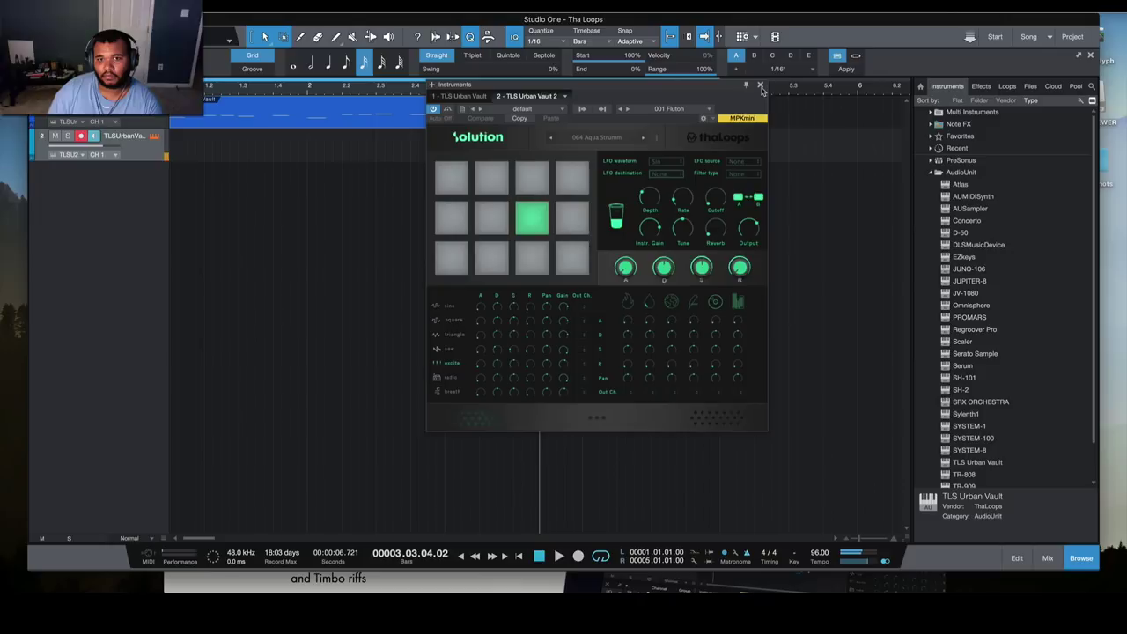
pyautogui.click(759, 84)
pyautogui.click(556, 557)
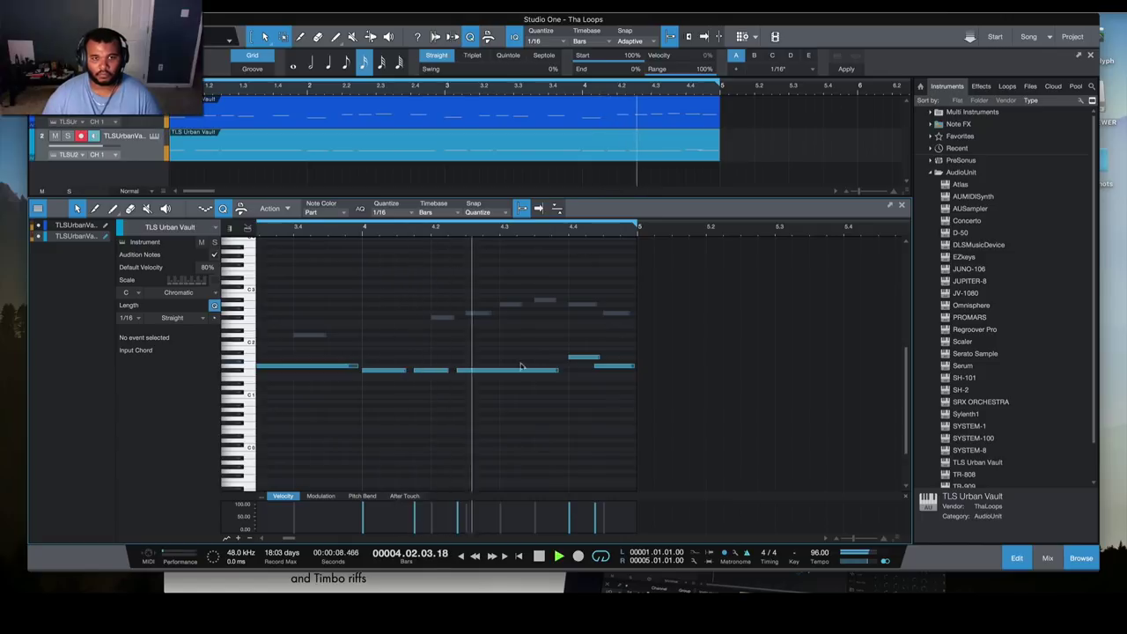
# In bar 4 of the second part, shift the long note slightly later and match the last two notes to the melody an octave lower.
pyautogui.moveTo(475, 371); pyautogui.dragTo(484, 371)
pyautogui.click(514, 346)
pyautogui.moveTo(581, 358); pyautogui.dragTo(581, 304)
pyautogui.moveTo(613, 367); pyautogui.dragTo(570, 321)
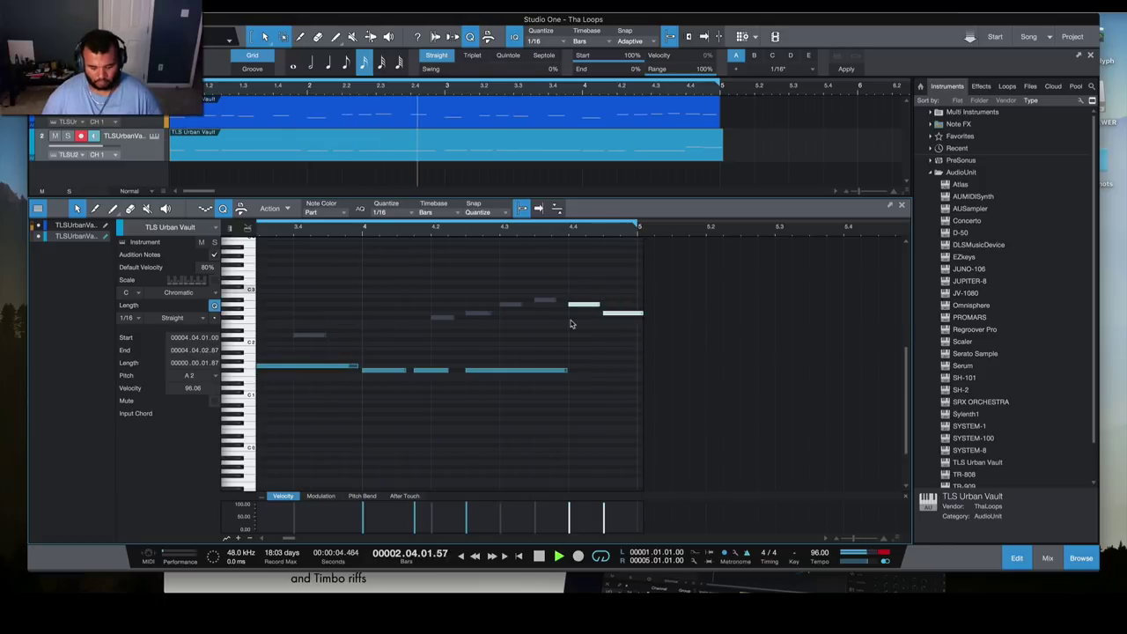
pyautogui.hotkey('shift', 'Down')
pyautogui.click(572, 326)
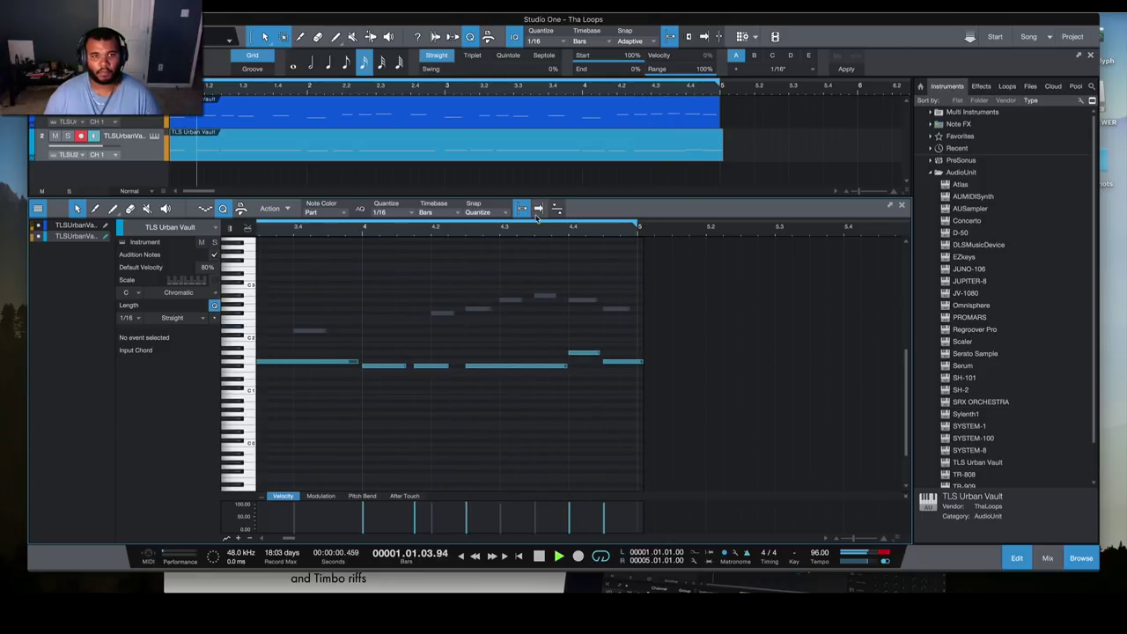
# Lower the first channel's volume to about -6.5 dB in the mixer and stop playback.
pyautogui.moveTo(549, 232); pyautogui.dragTo(554, 210)
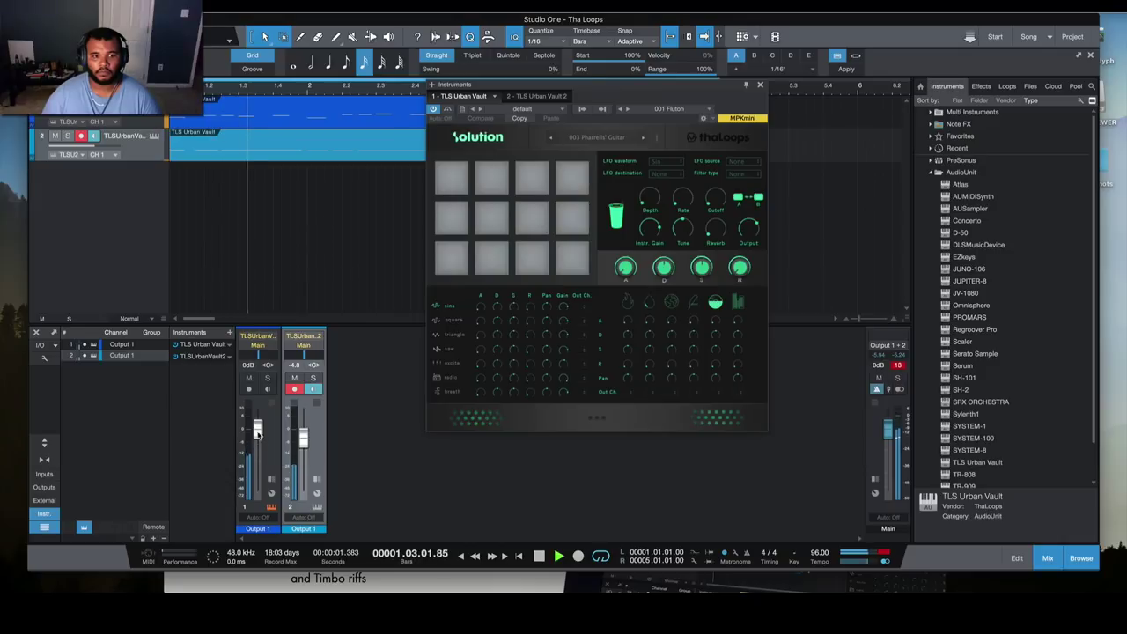
pyautogui.moveTo(259, 432); pyautogui.dragTo(258, 446)
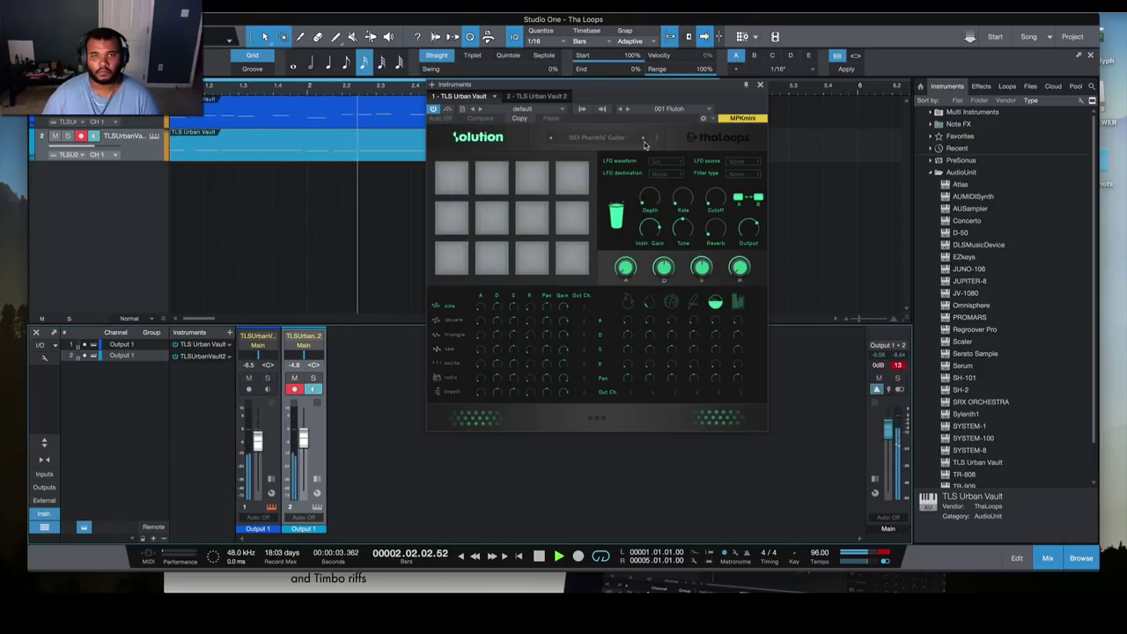
pyautogui.press('space')
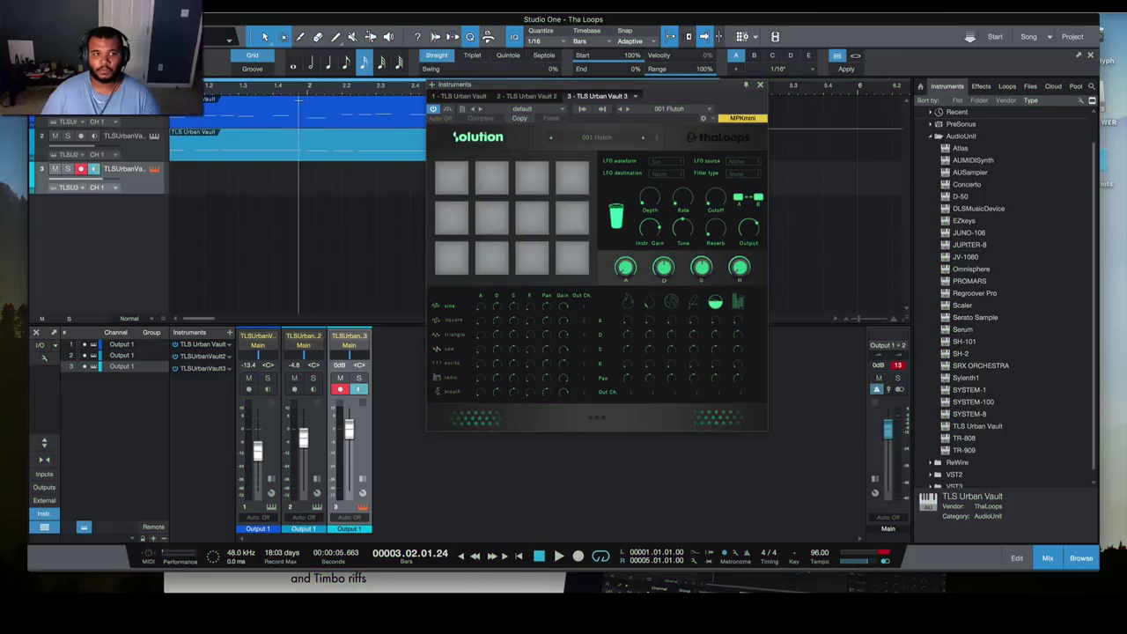
# Copy the first track's part onto the third track and lower the third channel's volume to about -12.8 dB during playback.
pyautogui.moveTo(288, 124); pyautogui.dragTo(246, 184)
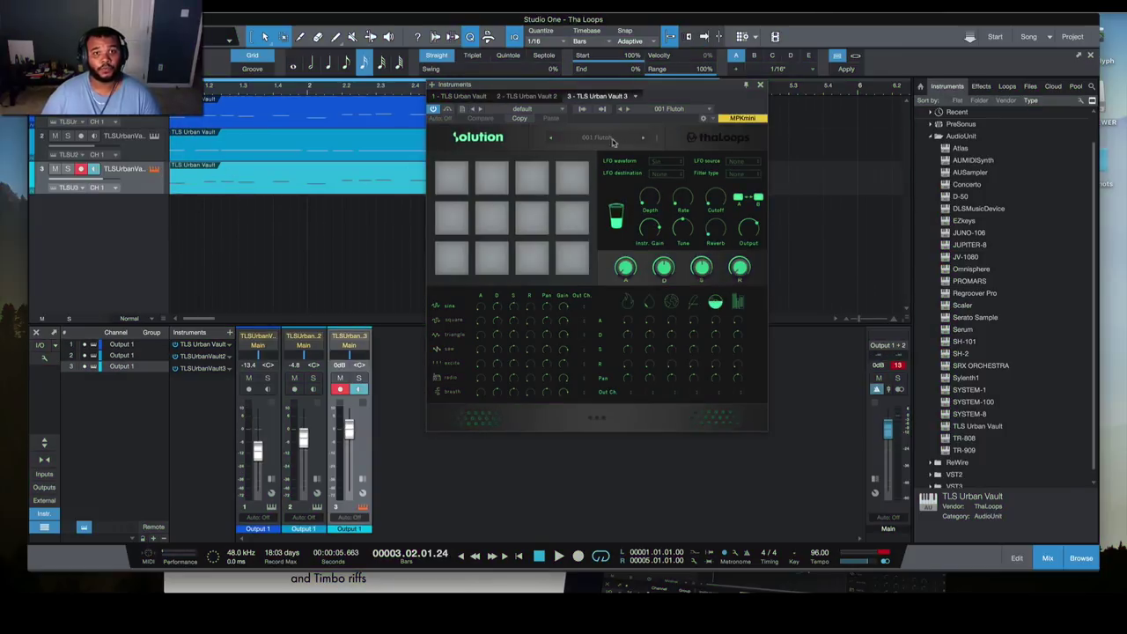
pyautogui.press('space')
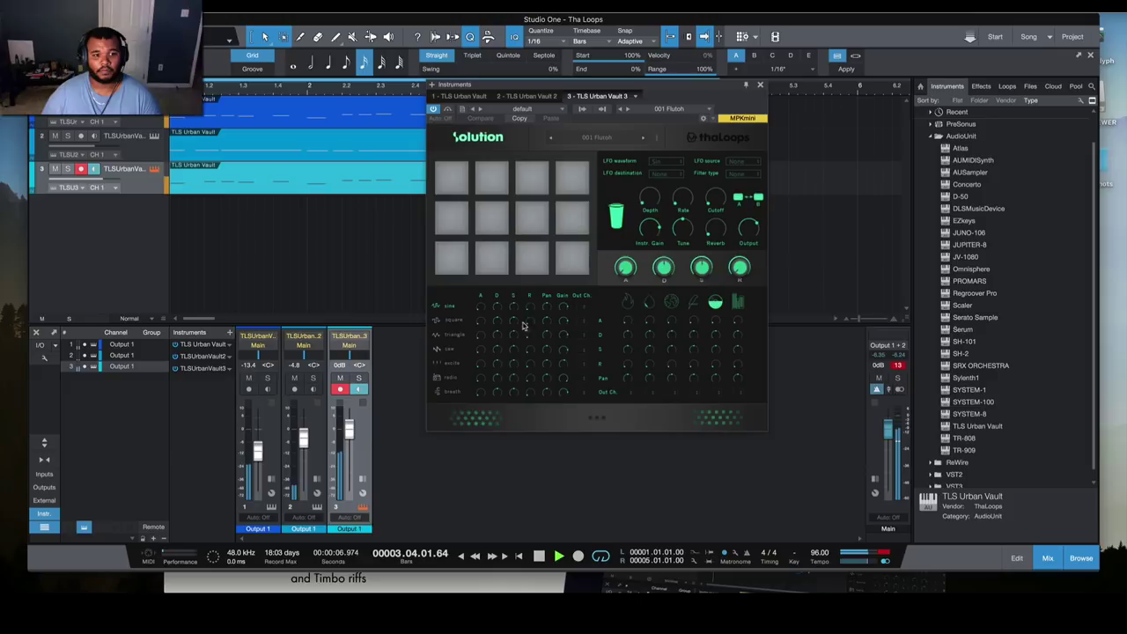
pyautogui.moveTo(350, 432); pyautogui.dragTo(350, 455)
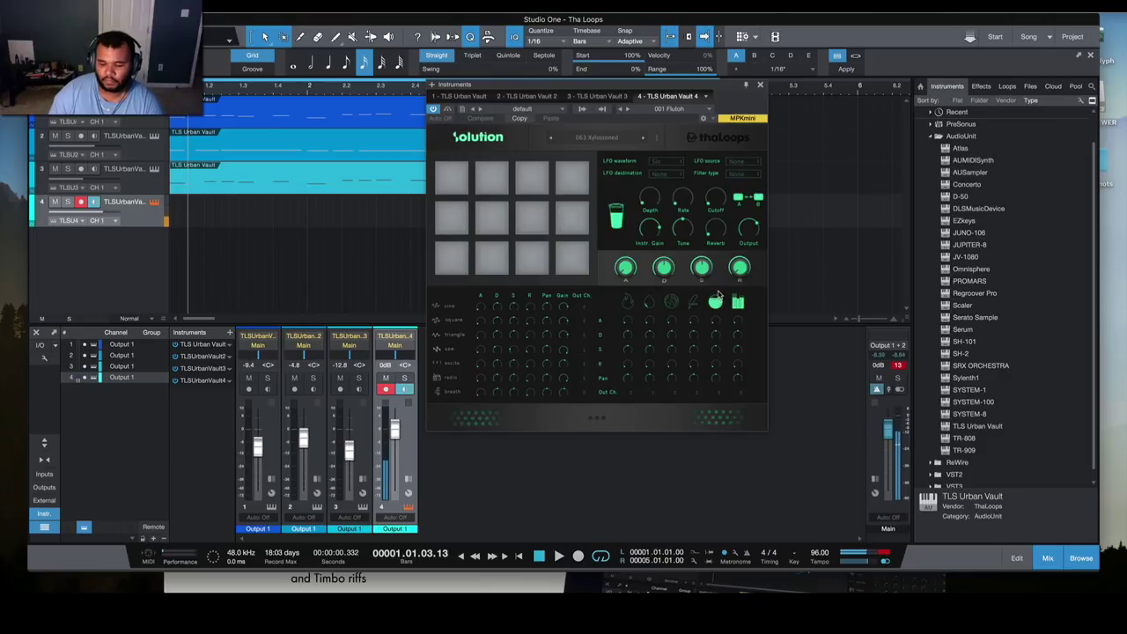
# Show the second track's notes alongside the fourth part in the note editor and switch to the mixer.
pyautogui.press('space')
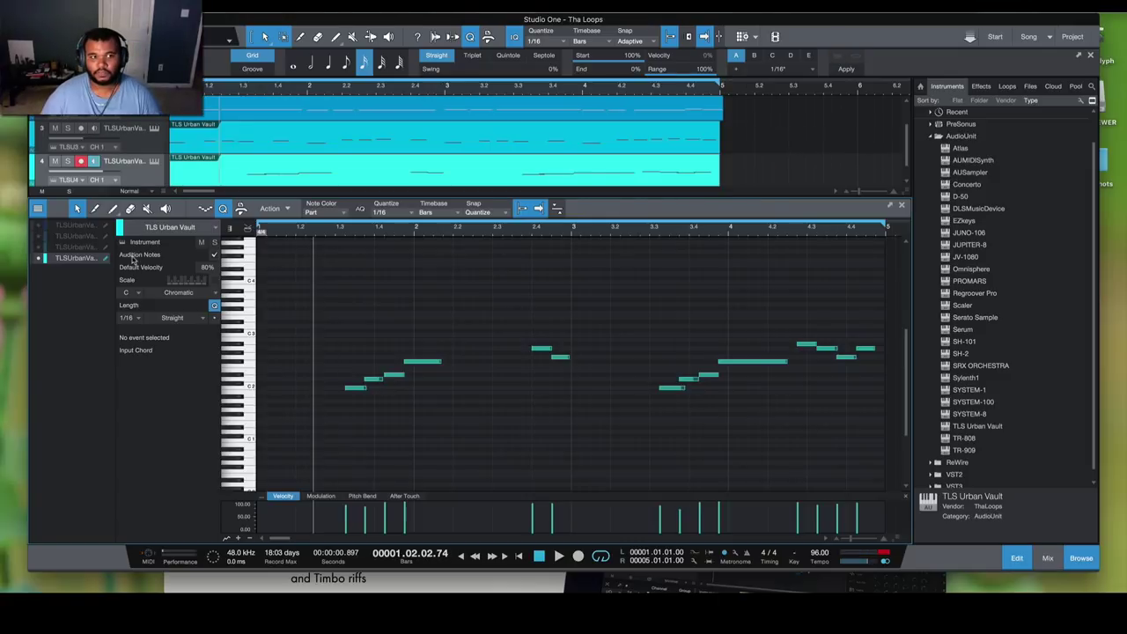
pyautogui.click(37, 238)
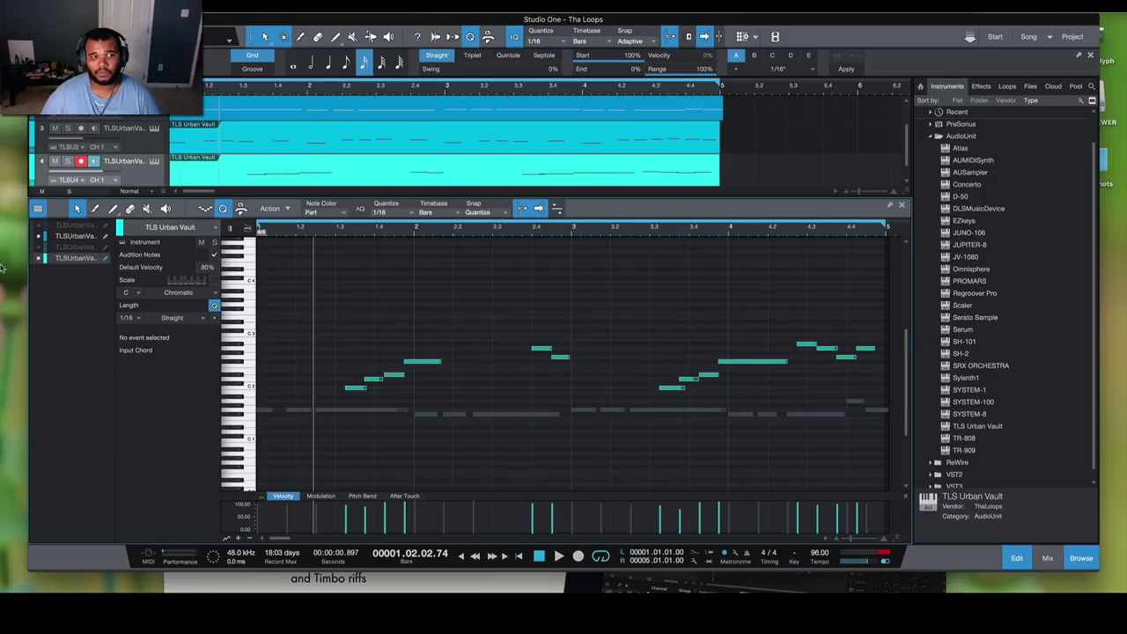
pyautogui.press('F3')
# Set the fourth channel's volume to about -4.2 dB during playback and expand its inserts and sends.
pyautogui.press('space')
pyautogui.moveTo(393, 450); pyautogui.dragTo(396, 445)
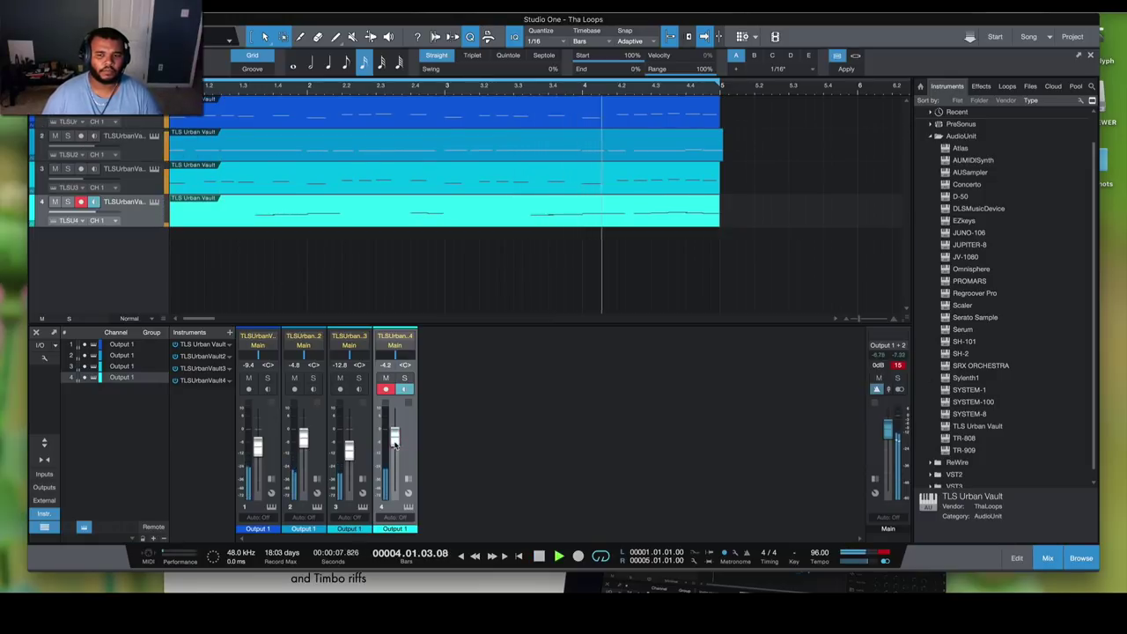
pyautogui.click(407, 478)
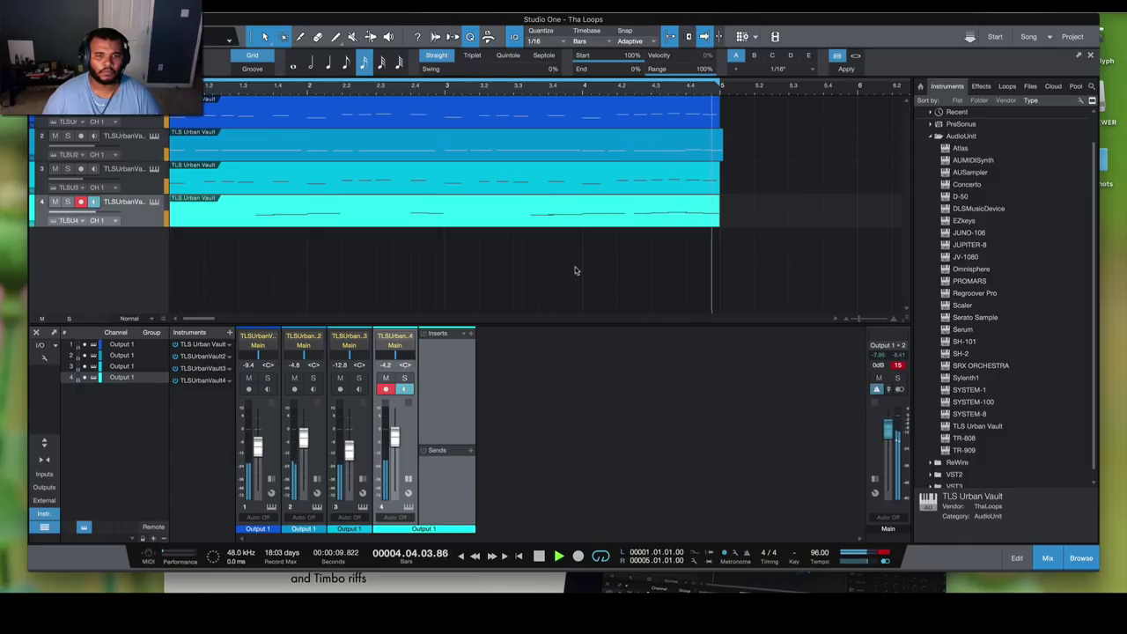
# Open the fourth track's Urban Vault and advance its preset to 064 Aqua Strumm during playback.
pyautogui.click(154, 201)
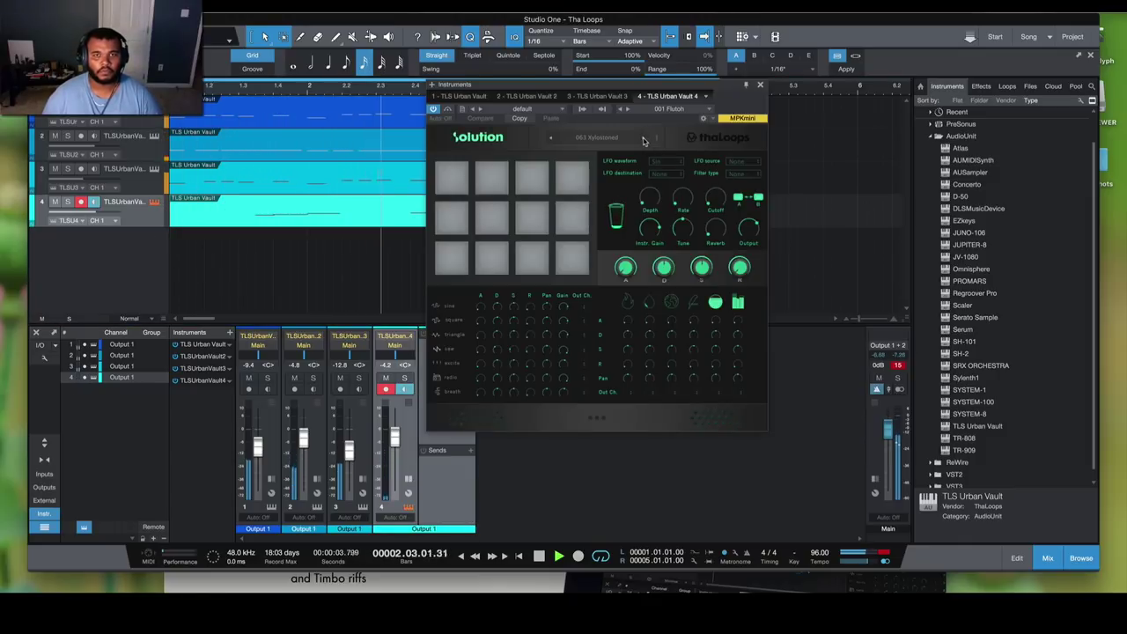
pyautogui.click(643, 141)
pyautogui.click(642, 140)
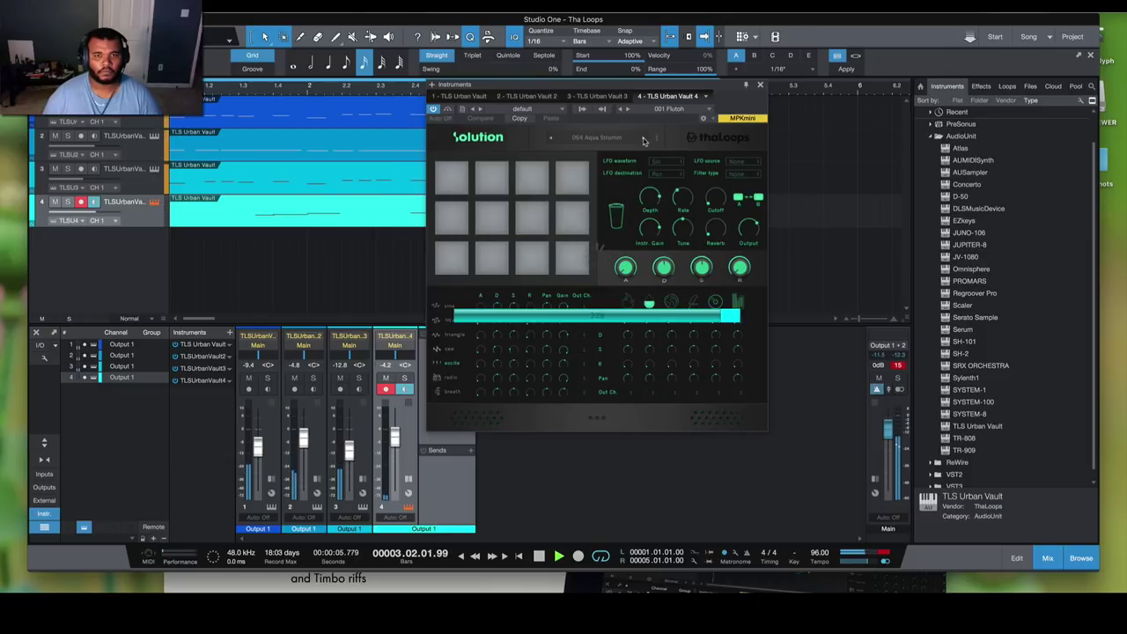
# Advance the fourth track's Urban Vault preset to 070 Big Brass while auditioning during playback and close the plugin window.
pyautogui.click(643, 141)
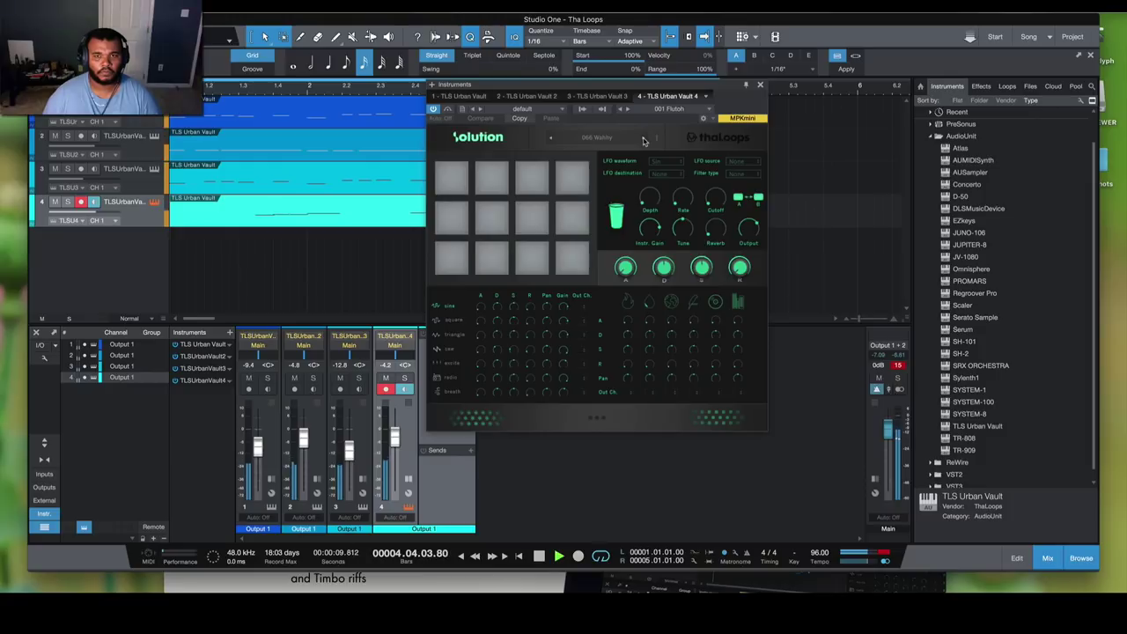
pyautogui.click(642, 141)
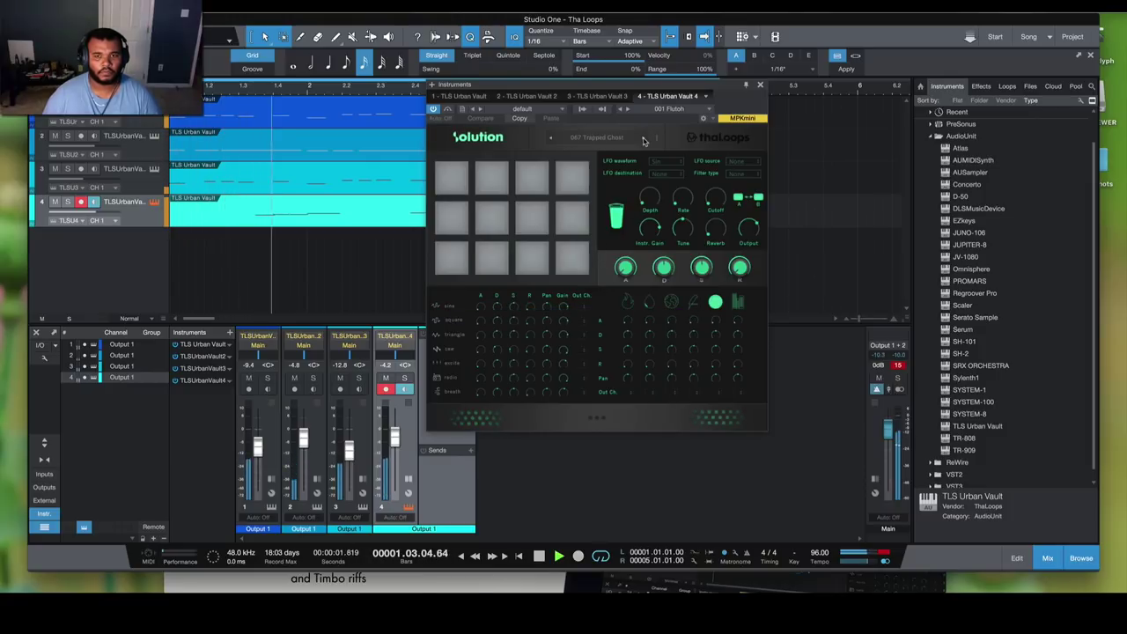
pyautogui.click(643, 141)
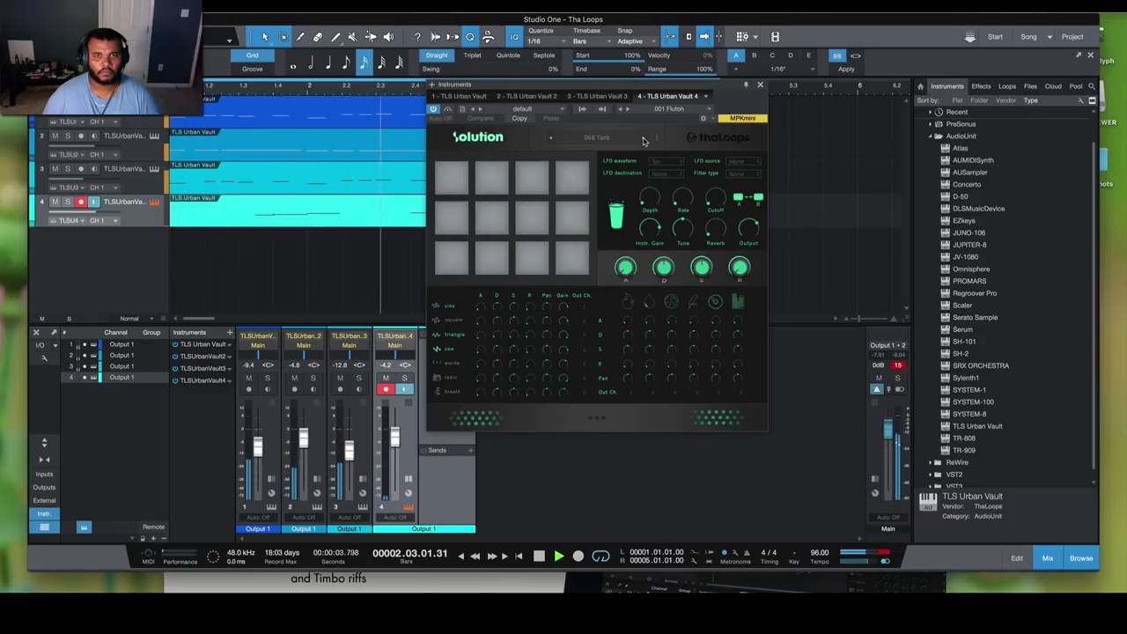
pyautogui.click(643, 141)
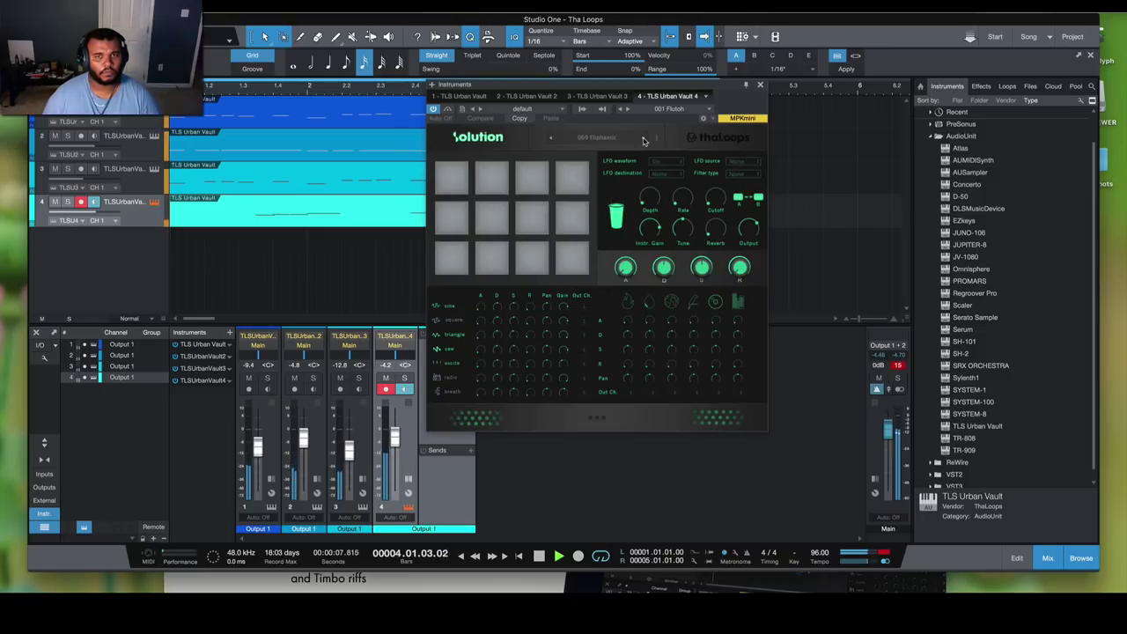
pyautogui.click(642, 141)
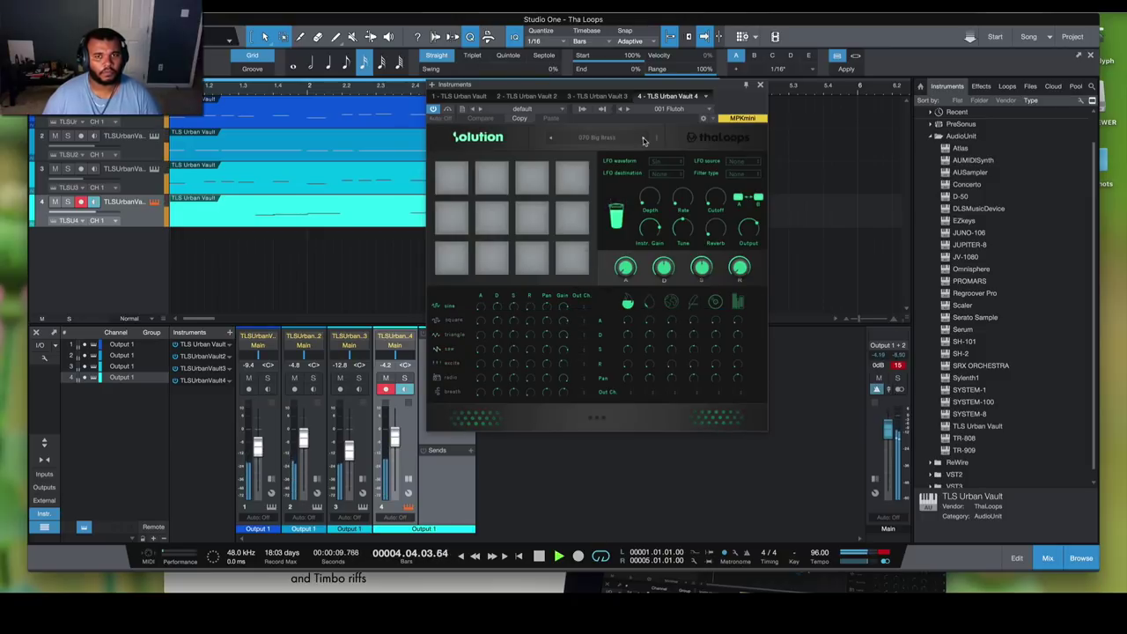
pyautogui.click(761, 86)
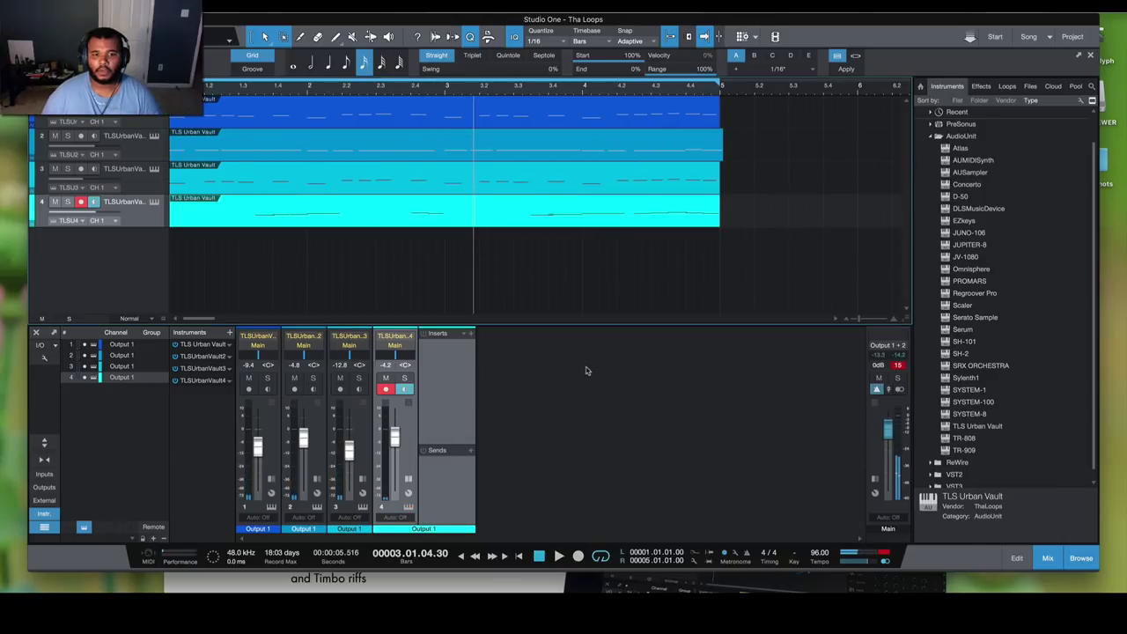
# Trim the second track's part to end at bar 5 and show the effects list sorted by type.
pyautogui.click(979, 86)
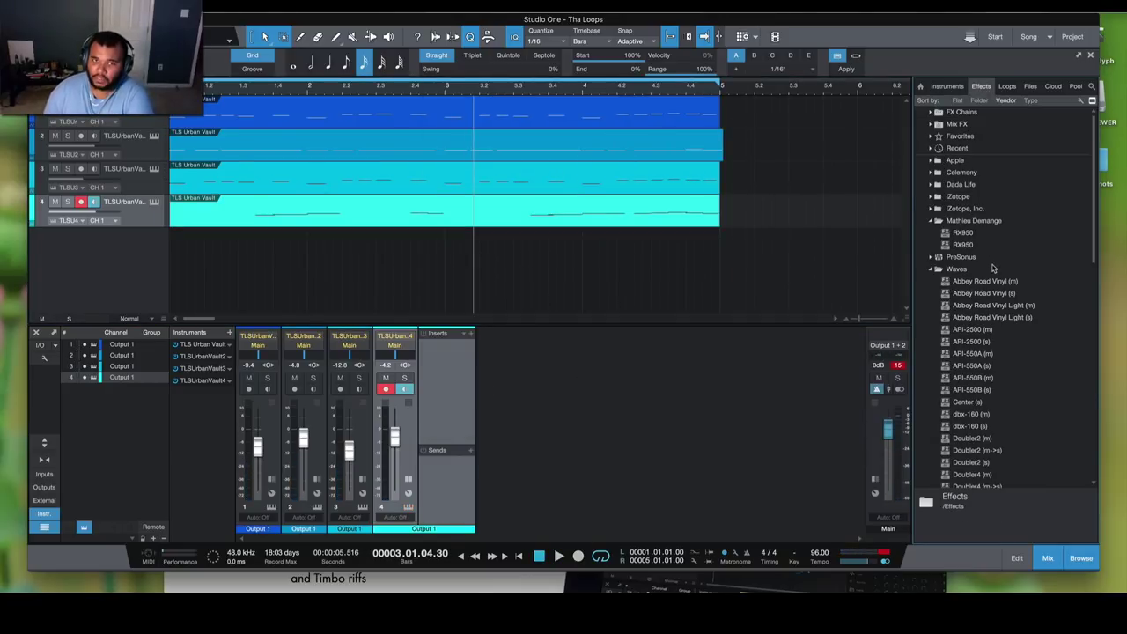
pyautogui.click(719, 151)
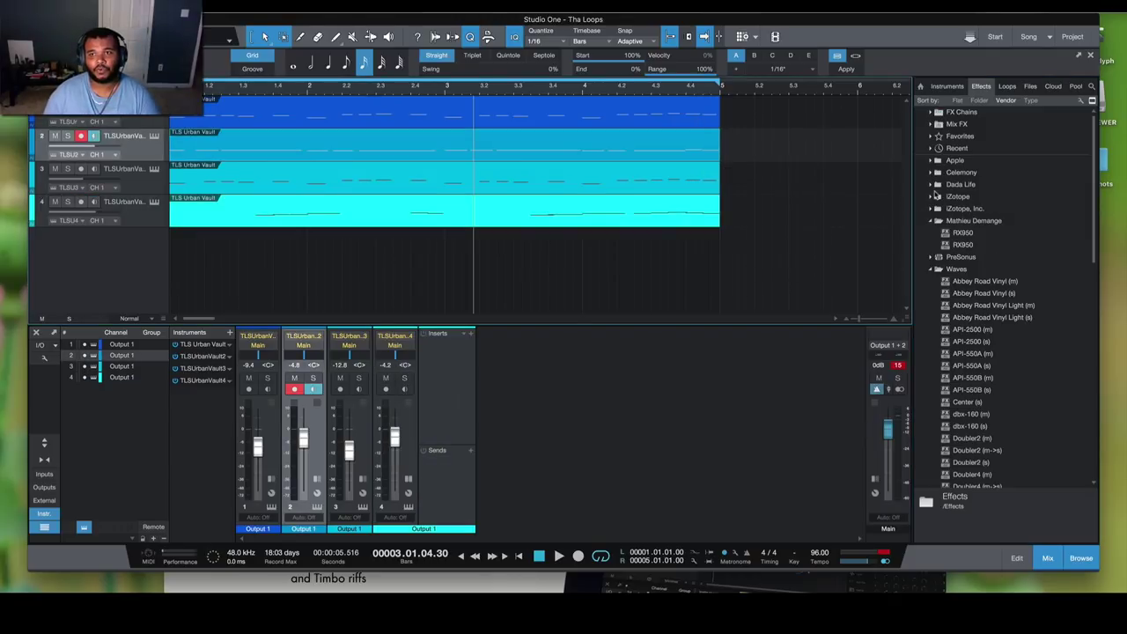
pyautogui.click(929, 269)
pyautogui.click(930, 221)
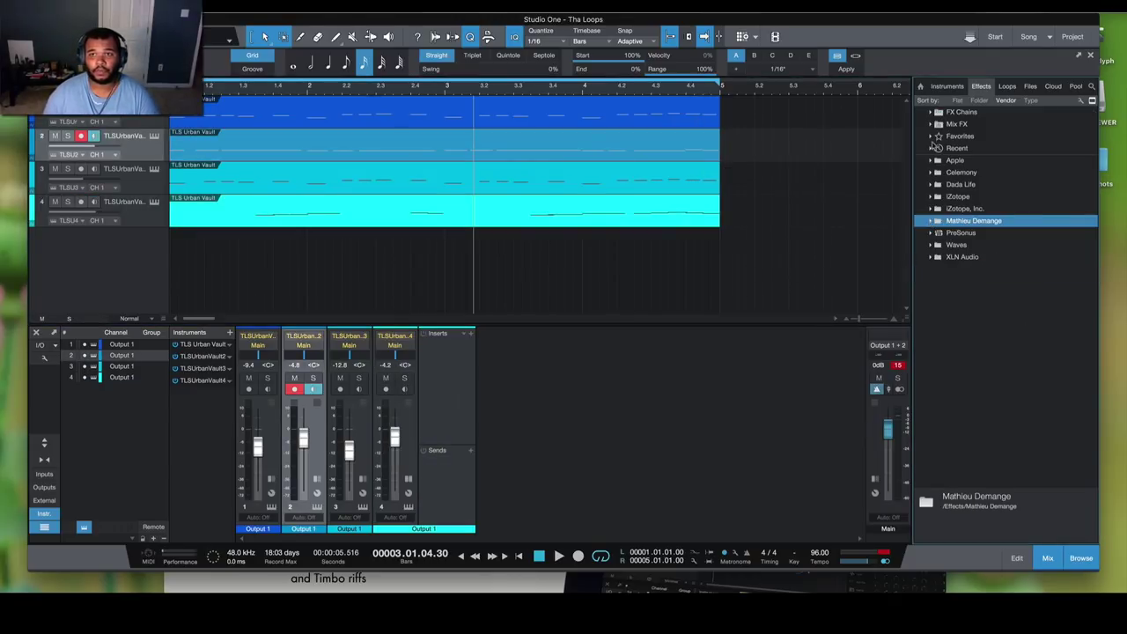
pyautogui.click(957, 101)
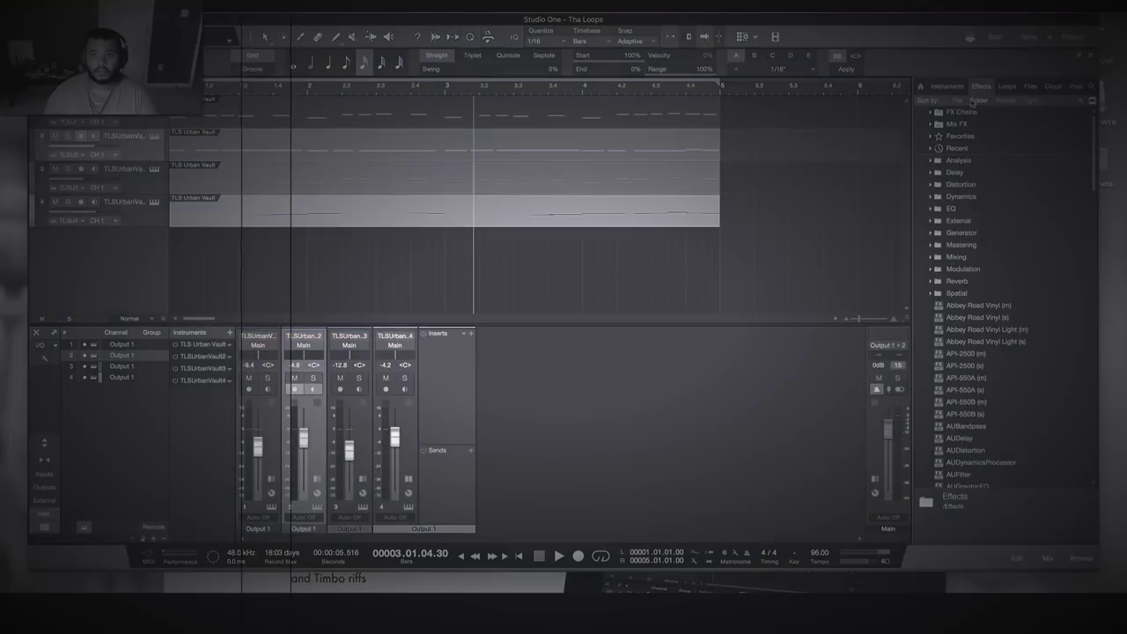
pyautogui.click(1006, 100)
pyautogui.click(1030, 101)
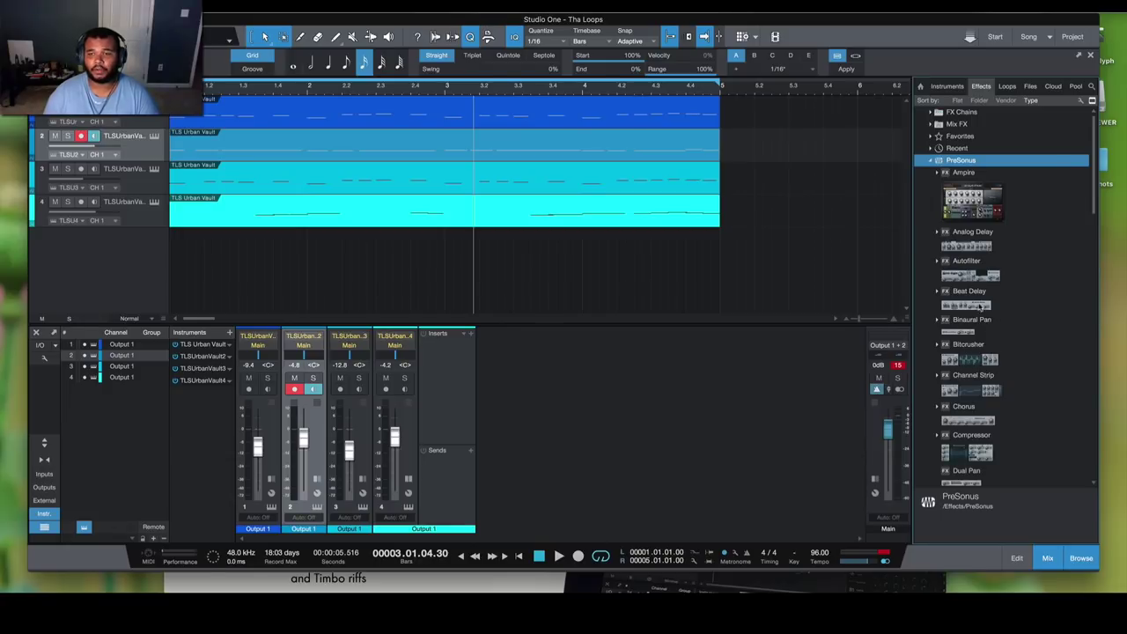
# Insert Binaural Pan on the fourth channel and set its width to 65% and pan to 74% R during playback.
pyautogui.click(971, 319)
pyautogui.moveTo(968, 335); pyautogui.dragTo(448, 405)
pyautogui.moveTo(644, 208); pyautogui.dragTo(648, 176)
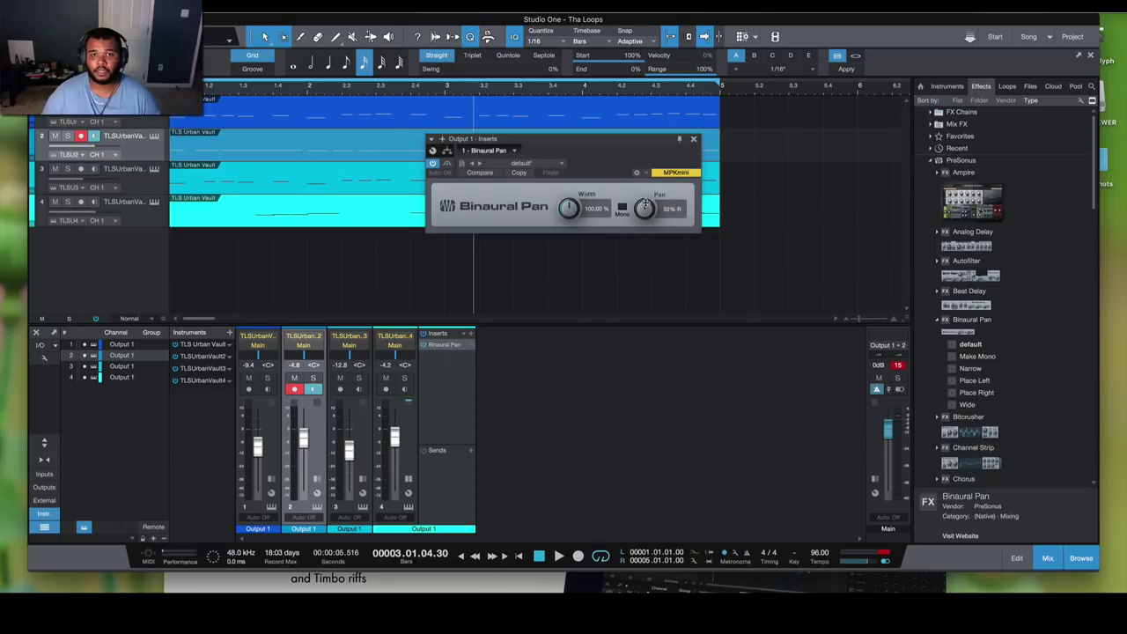
pyautogui.press('space')
pyautogui.moveTo(568, 208); pyautogui.dragTo(568, 229)
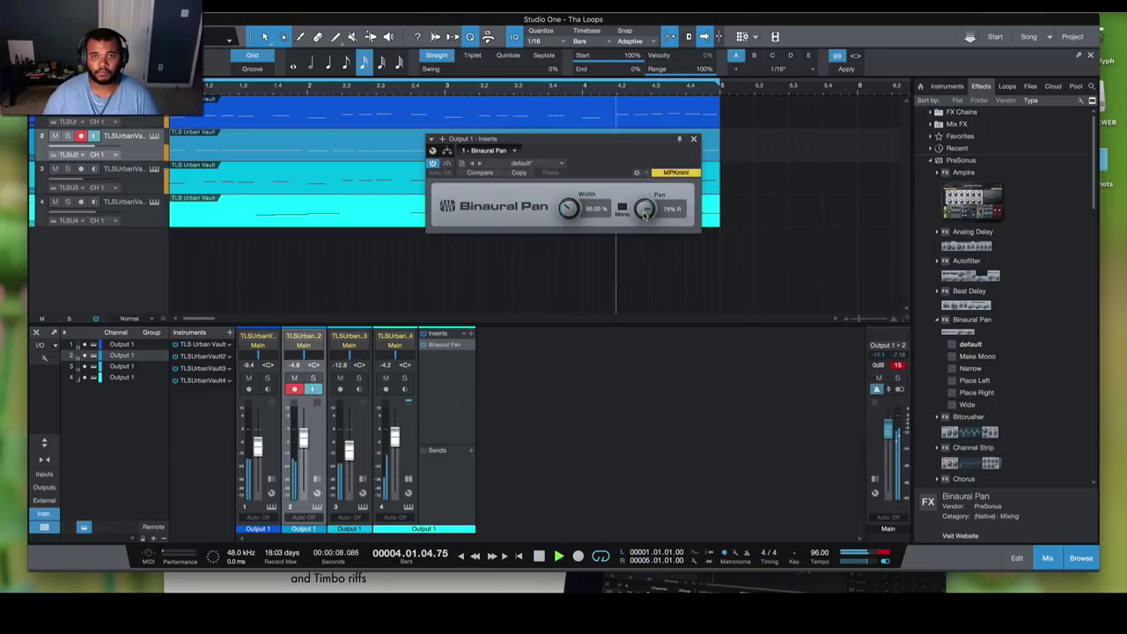
pyautogui.moveTo(643, 219); pyautogui.dragTo(643, 216)
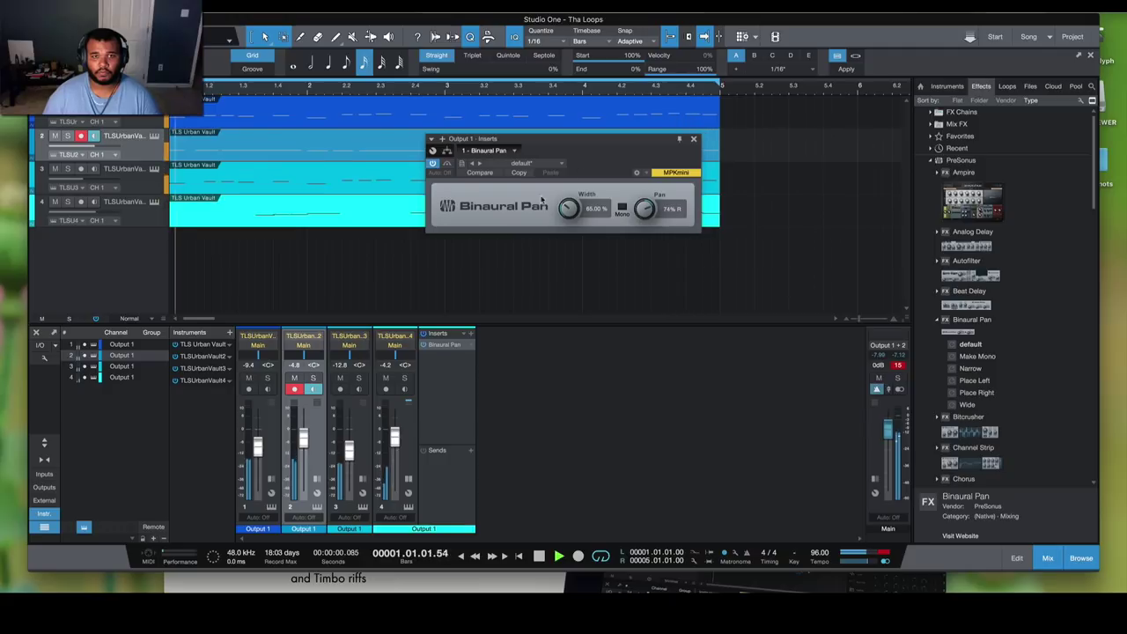
pyautogui.click(694, 139)
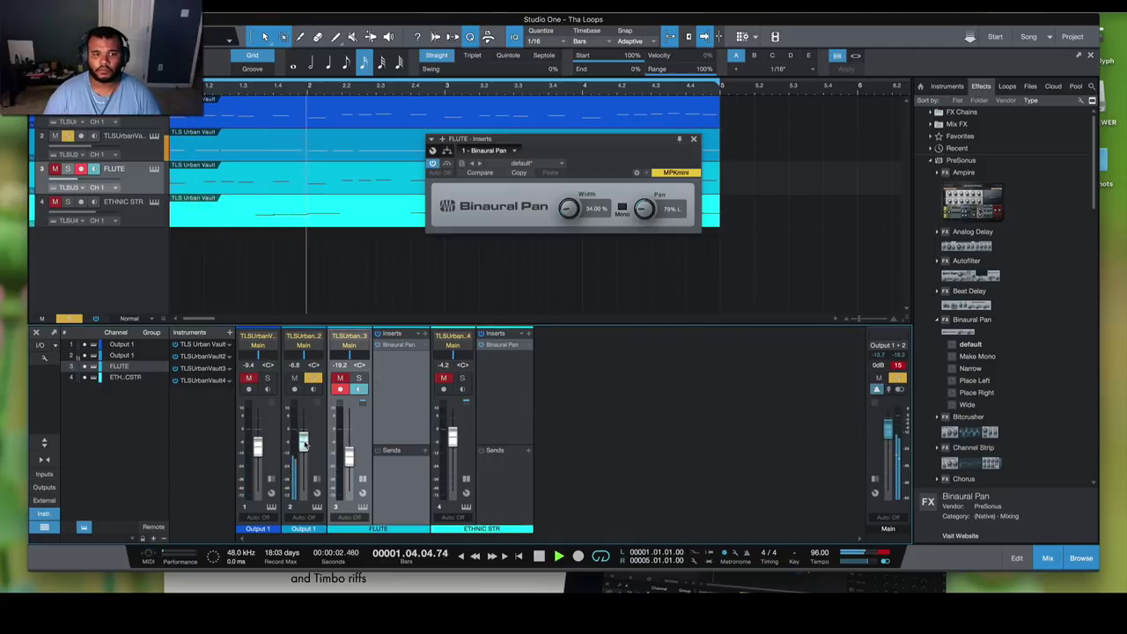
# Solo the first channel, pan it to the right and lower its volume to about -19.2 dB during playback.
pyautogui.click(267, 379)
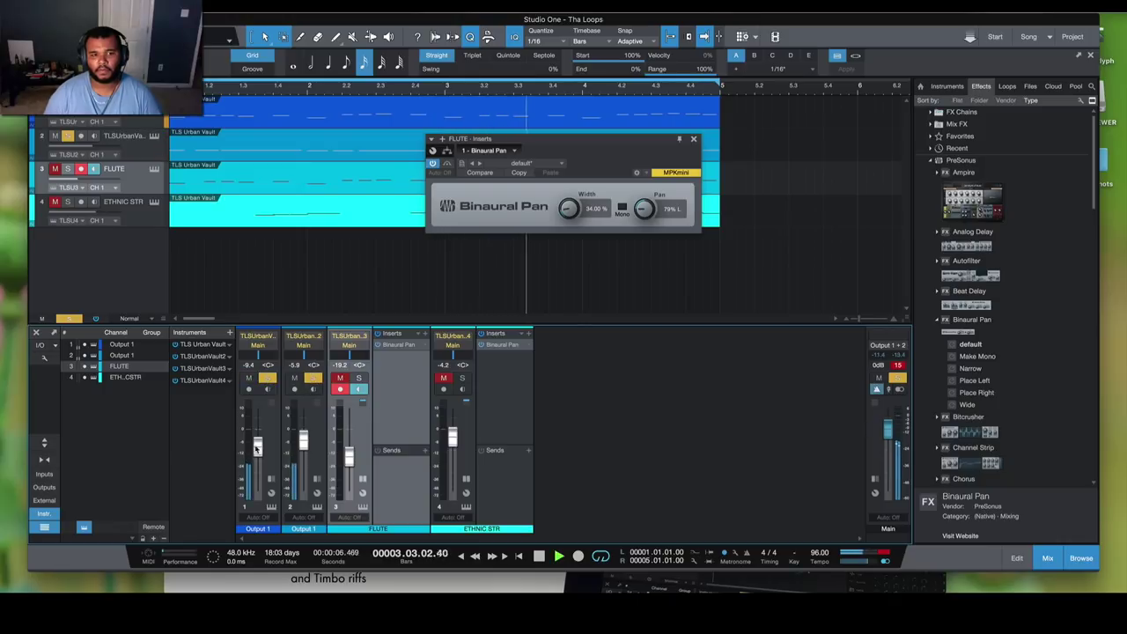
pyautogui.moveTo(258, 356); pyautogui.dragTo(265, 356)
pyautogui.moveTo(257, 447); pyautogui.dragTo(256, 456)
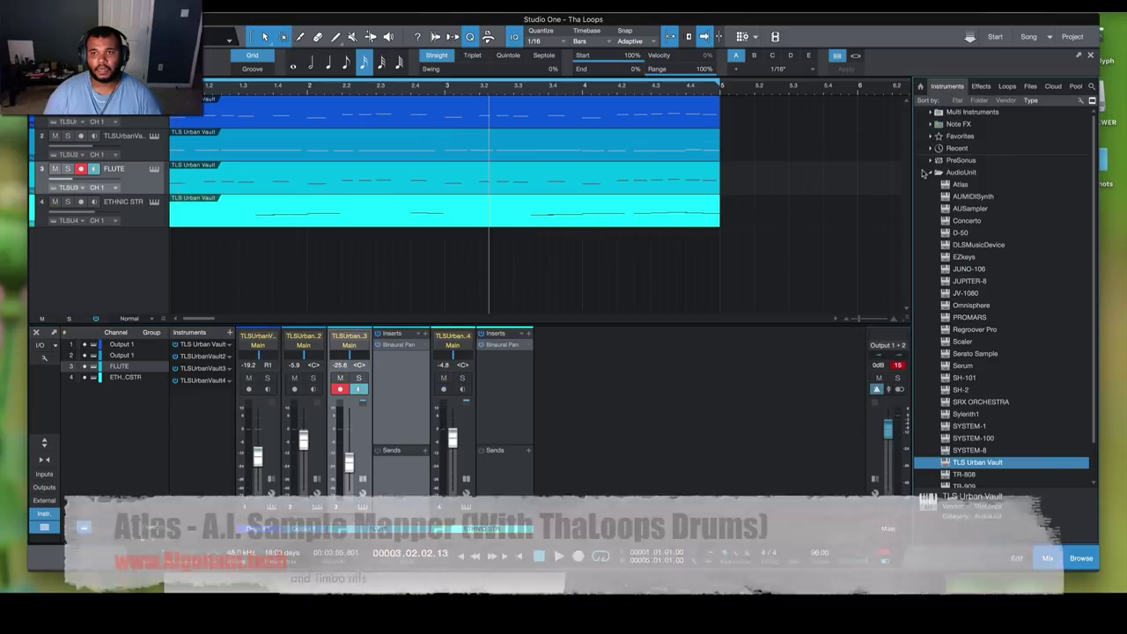
# Show the instruments as a flat list and load Atlas on a new fifth track.
pyautogui.press('Left')
pyautogui.press('Left')
pyautogui.click(959, 100)
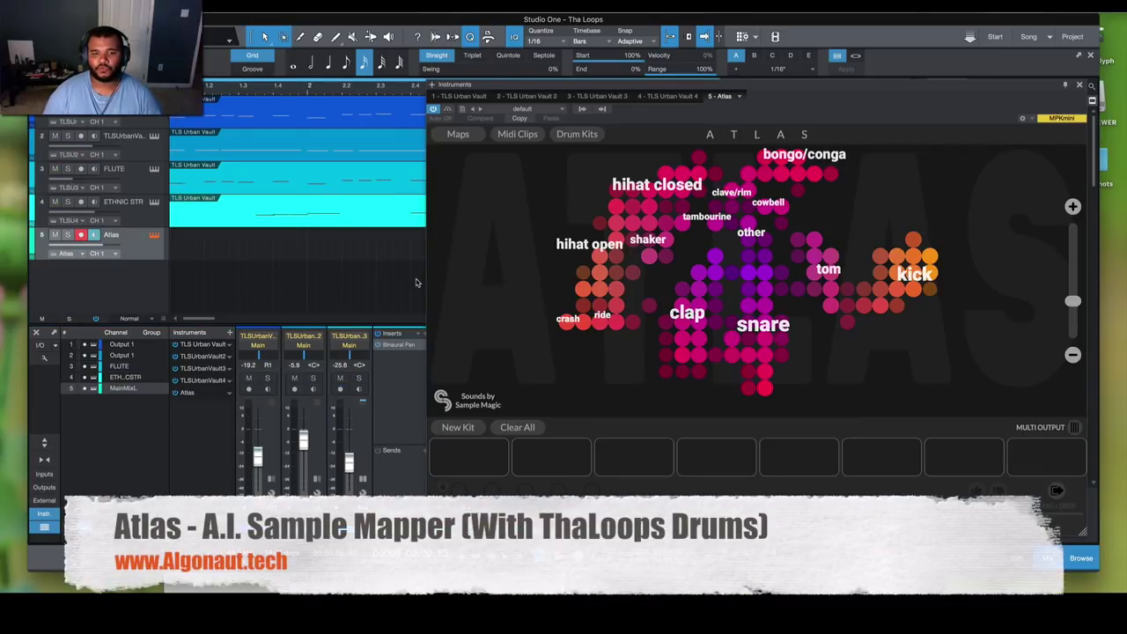
# Create a new sample map in Atlas and name it ThaLoops.
pyautogui.click(465, 136)
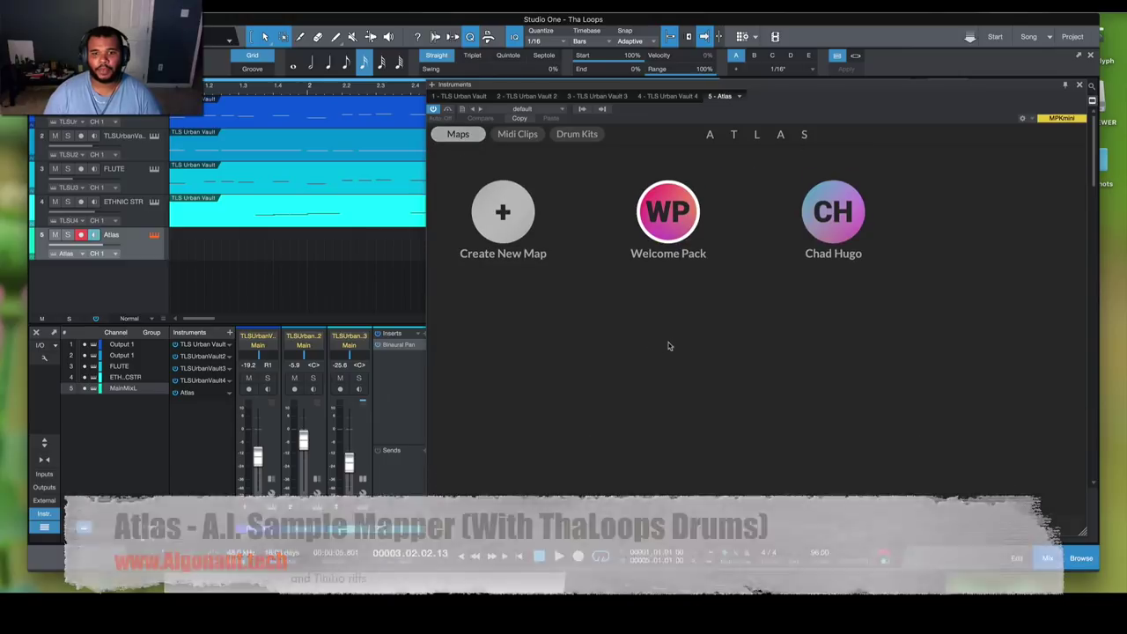
pyautogui.click(505, 230)
pyautogui.click(760, 308)
pyautogui.press('BackSpace')
pyautogui.press('BackSpace')
pyautogui.press('BackSpace')
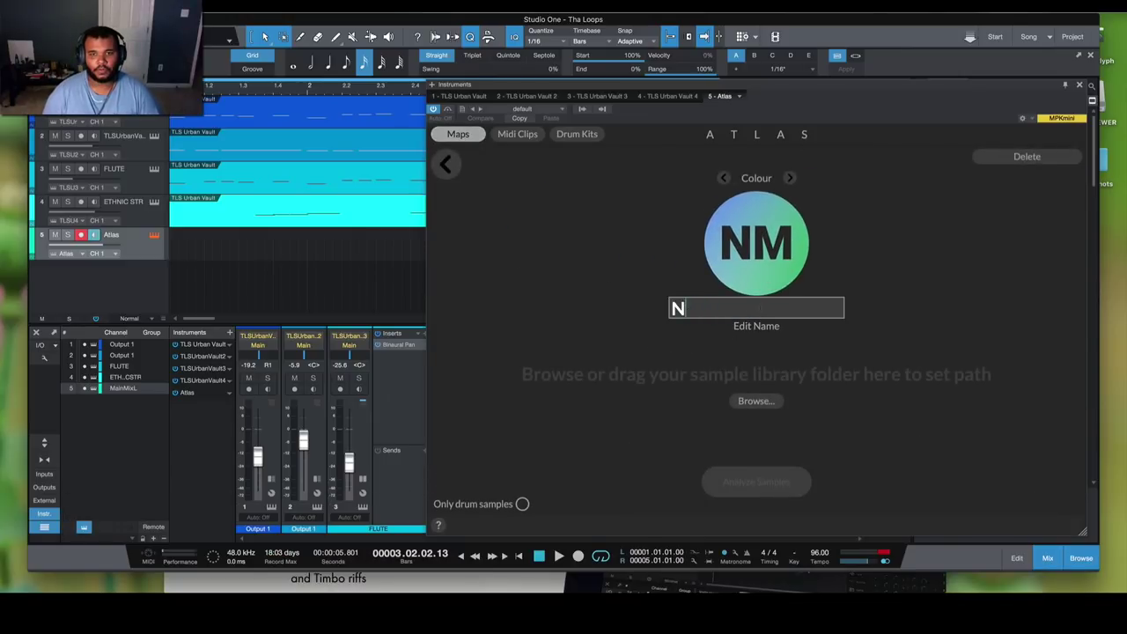
pyautogui.write('Loop')
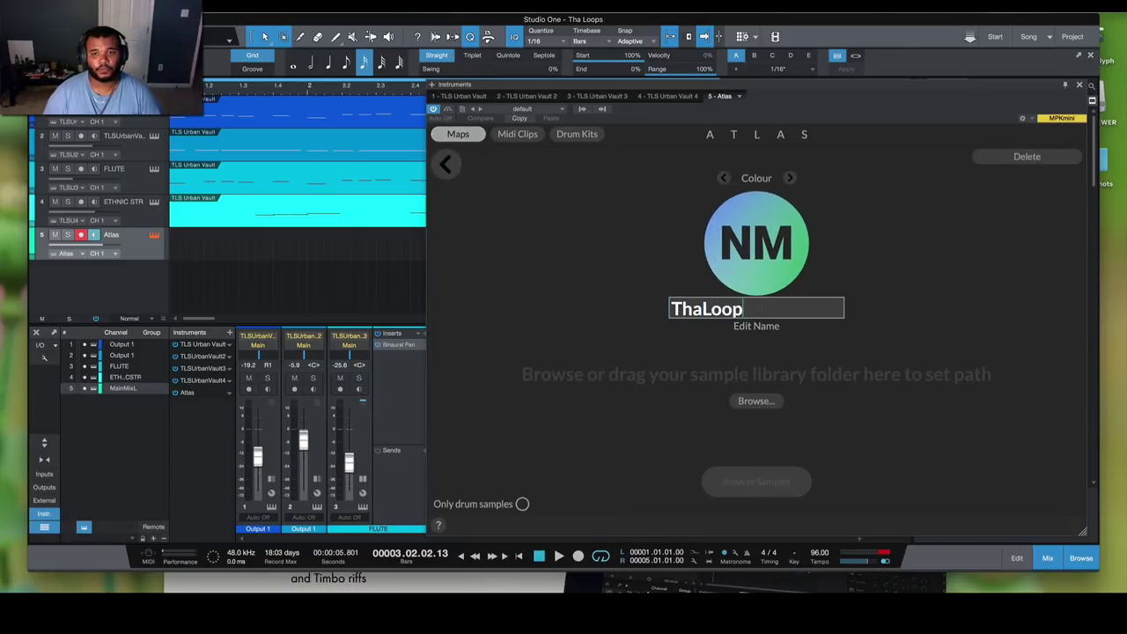
pyautogui.write('s')
pyautogui.press('Return')
# Set the map's sample folder to Drum Kits/#ALL DRUM KITS/ThaLoops Kits and limit it to only drum samples.
pyautogui.click(755, 402)
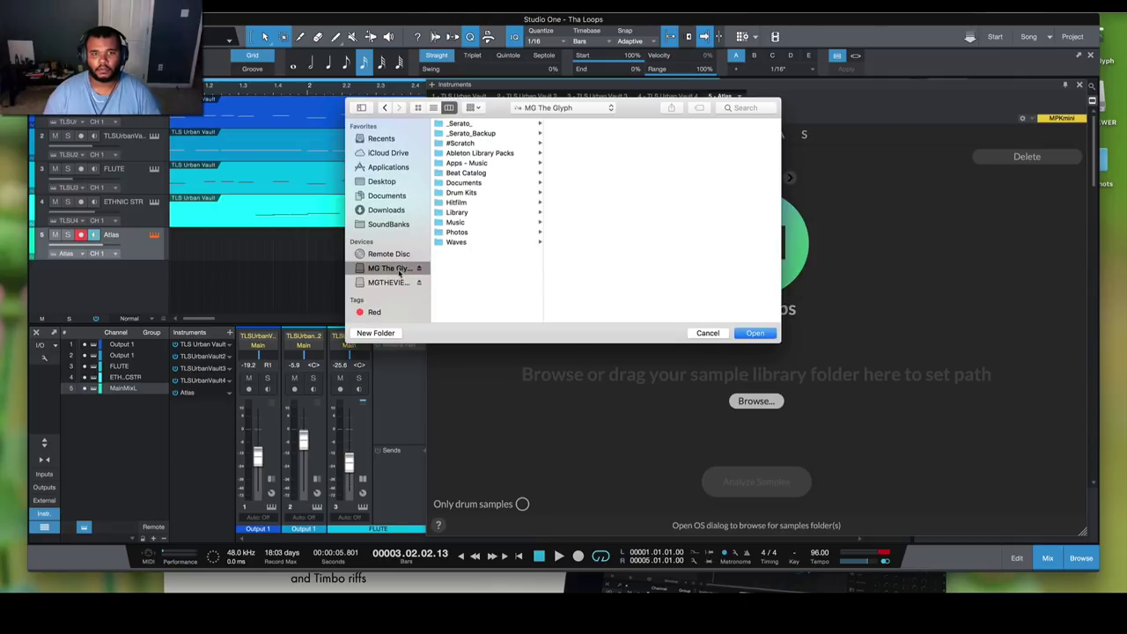
pyautogui.click(460, 192)
pyautogui.press('Return')
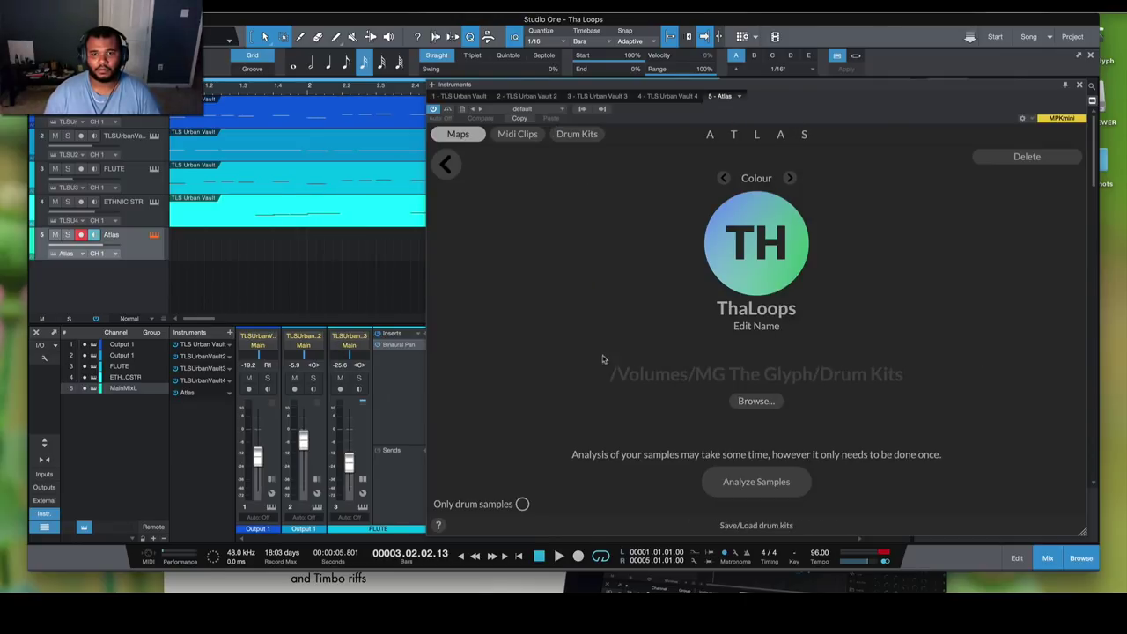
pyautogui.click(755, 401)
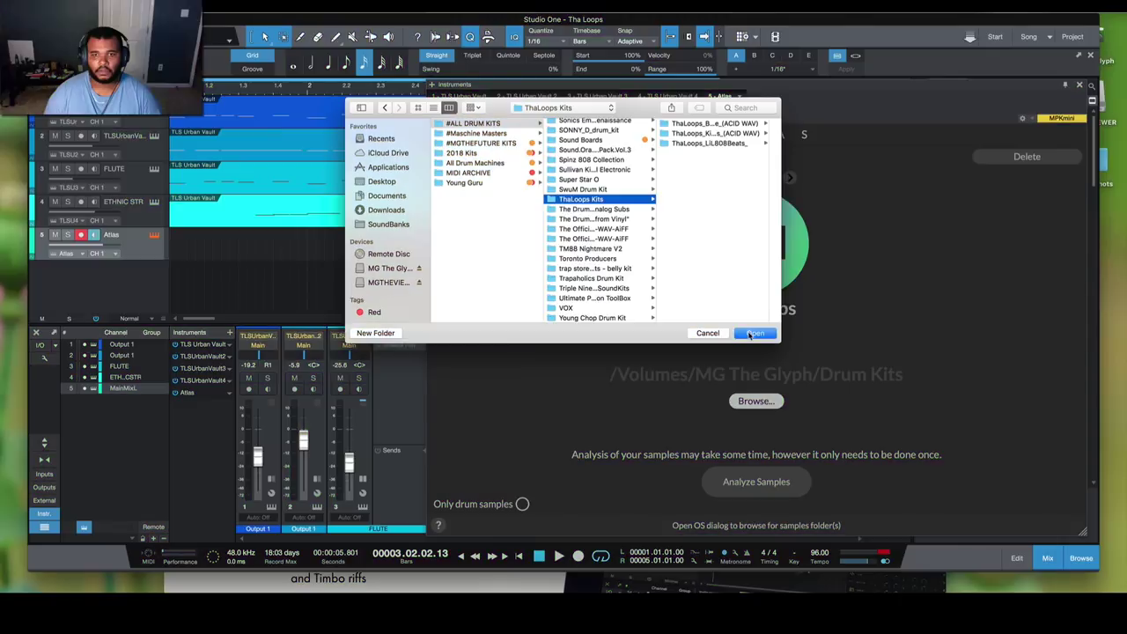
pyautogui.click(765, 332)
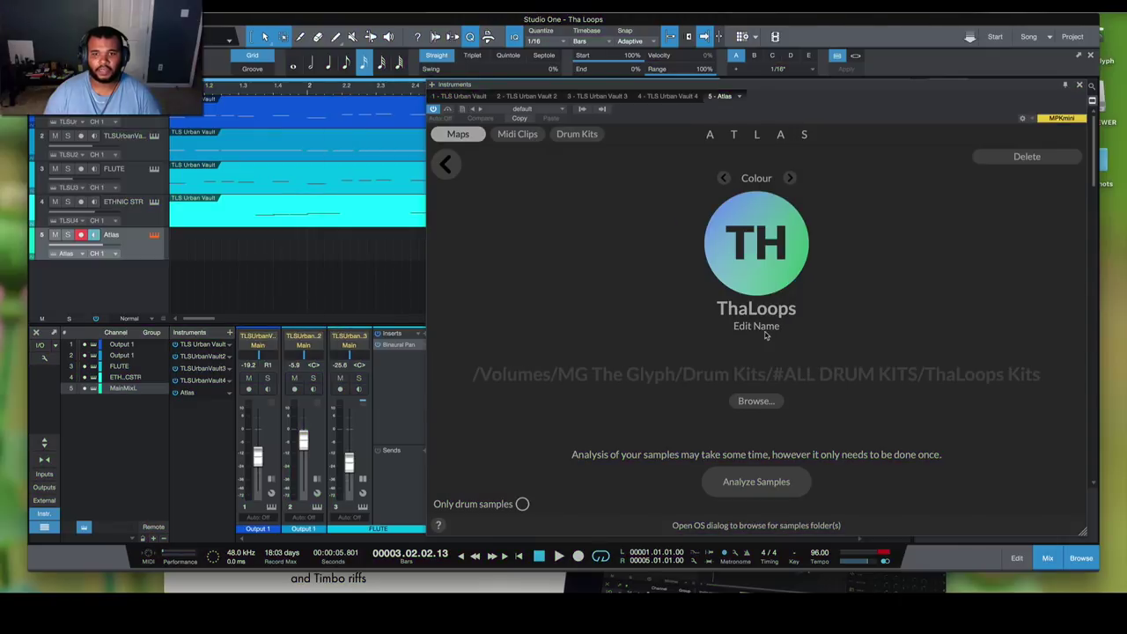
pyautogui.click(522, 504)
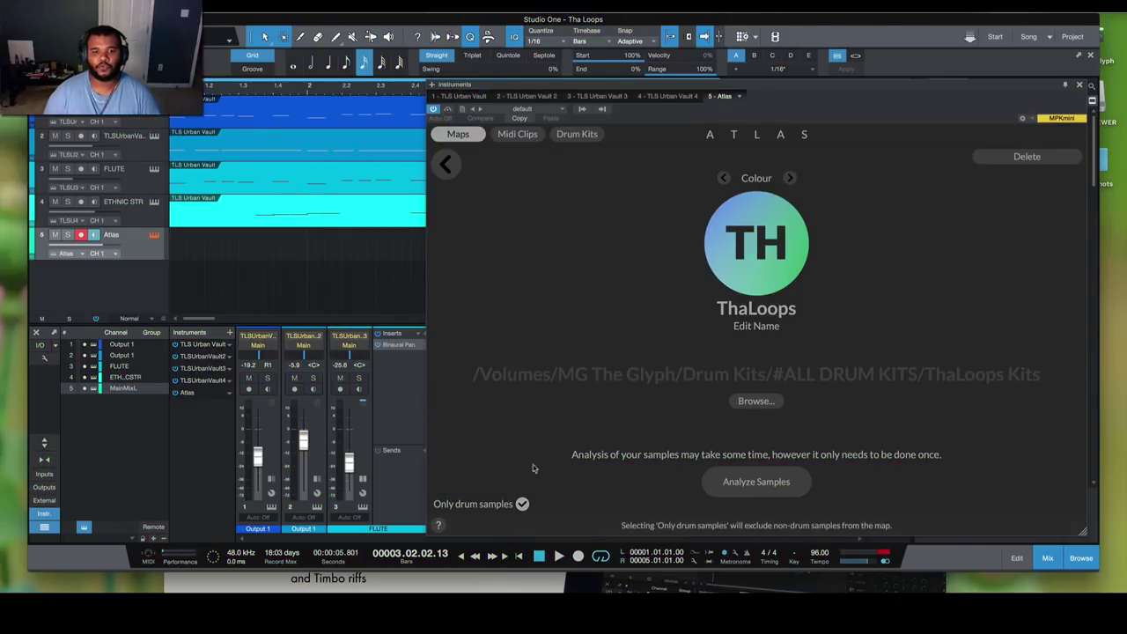
pyautogui.click(778, 485)
# Place a pattern on the Atlas track from the loop start to bar 5 and set its length to 32 steps.
pyautogui.moveTo(221, 244)
pyautogui.mouseDown()
pyautogui.moveTo(337, 265)
pyautogui.moveTo(347, 250)
pyautogui.mouseUp()
pyautogui.moveTo(571, 118); pyautogui.dragTo(829, 298)
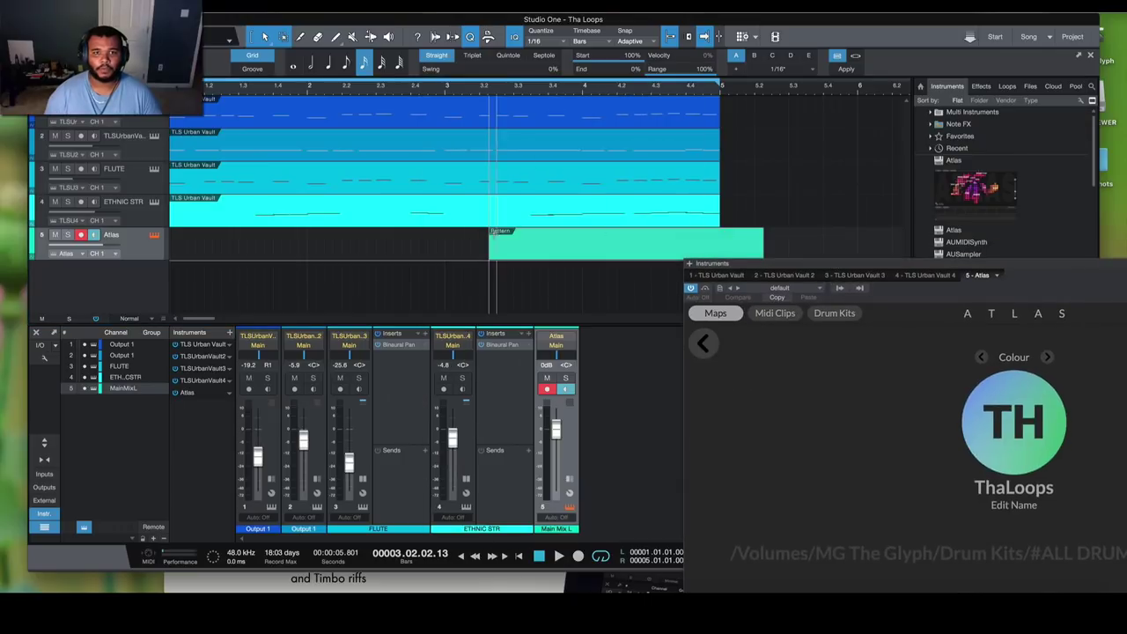
pyautogui.moveTo(514, 256); pyautogui.dragTo(193, 258)
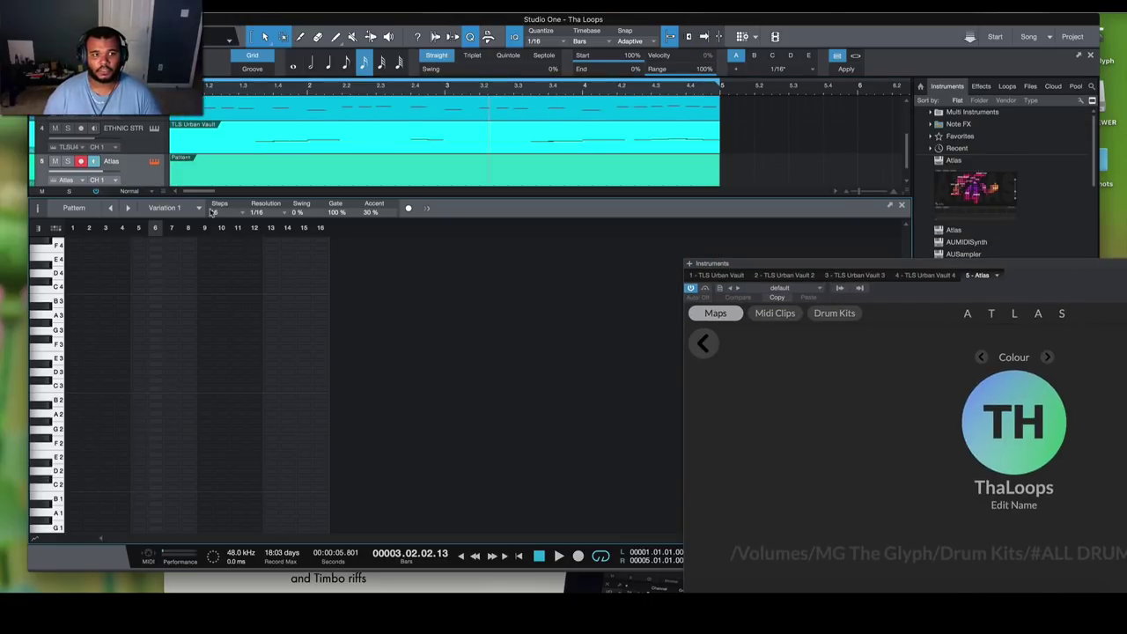
pyautogui.click(240, 214)
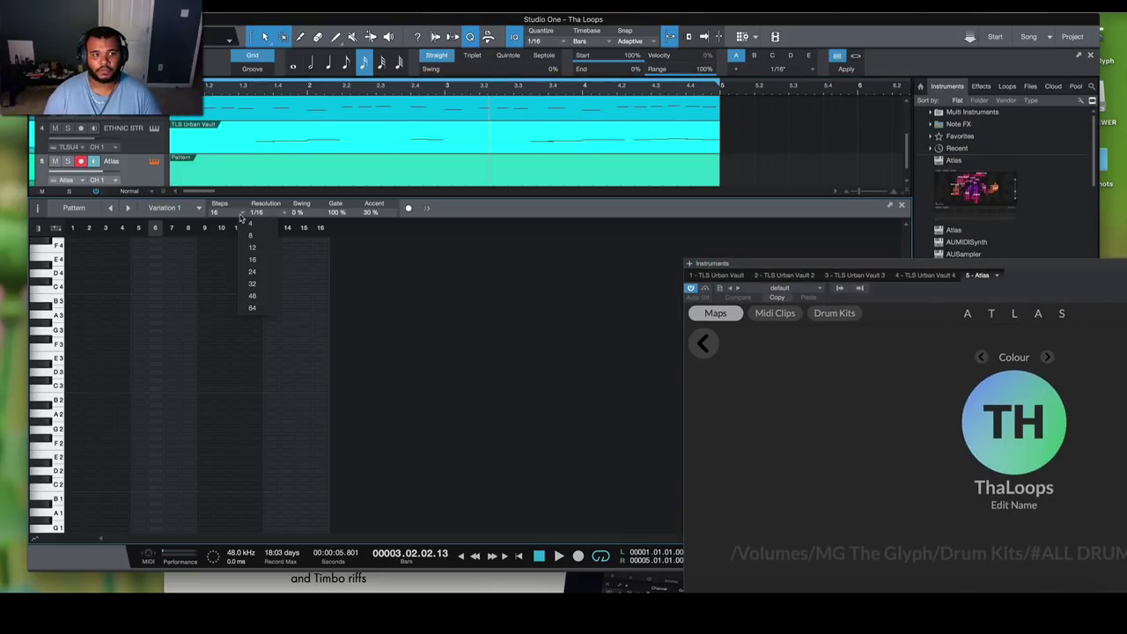
pyautogui.click(261, 284)
# Analyze the ThaLoops samples in Atlas and switch the pattern editor to its drum view.
pyautogui.moveTo(752, 279); pyautogui.dragTo(493, 116)
pyautogui.click(752, 495)
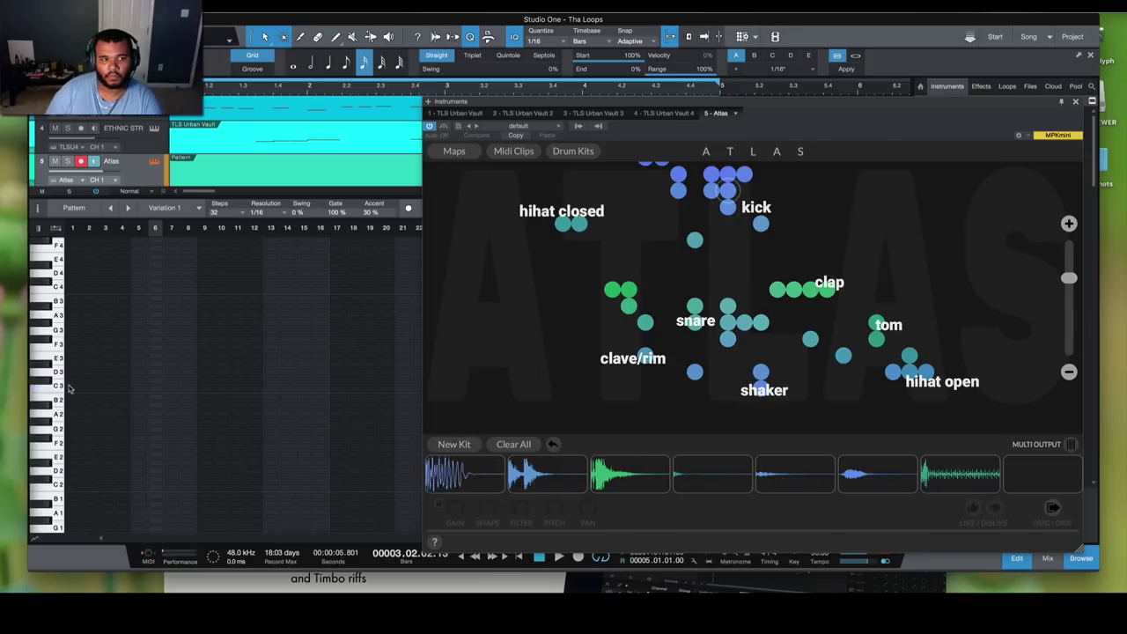
pyautogui.click(56, 228)
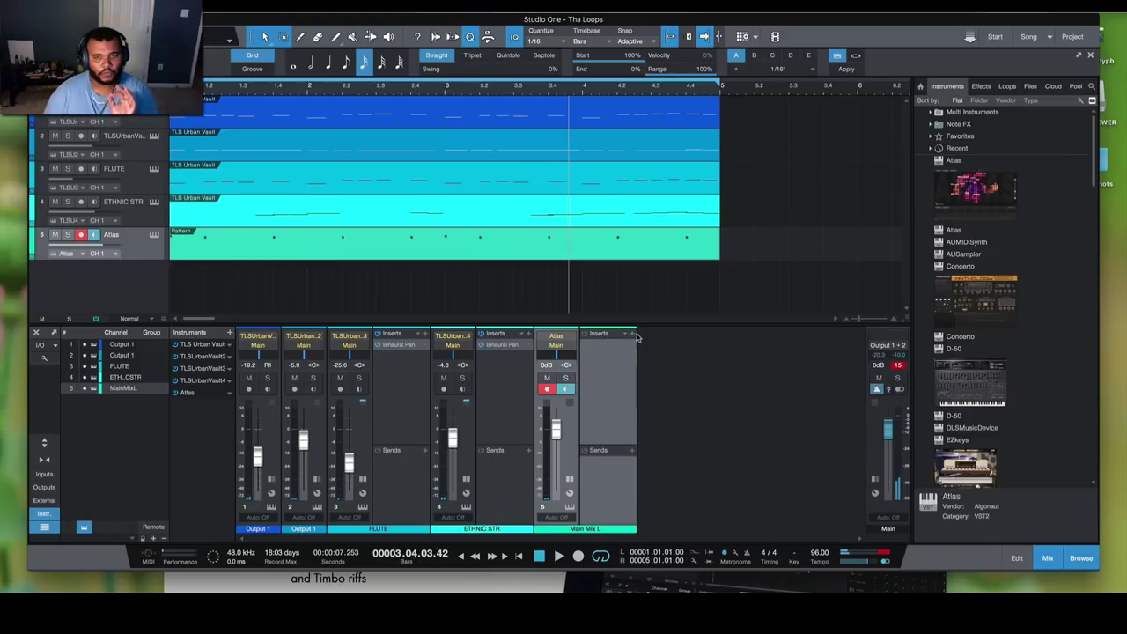
# Insert the Waves API-2500 (s) compressor on the Atlas drum channel.
pyautogui.click(634, 334)
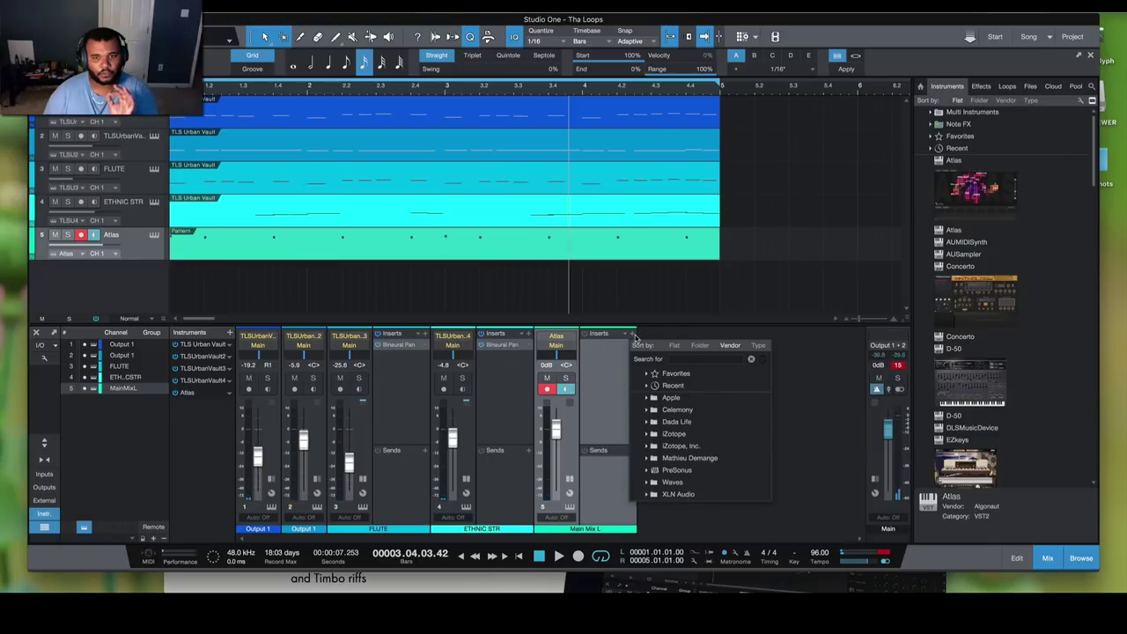
pyautogui.click(568, 388)
pyautogui.click(981, 86)
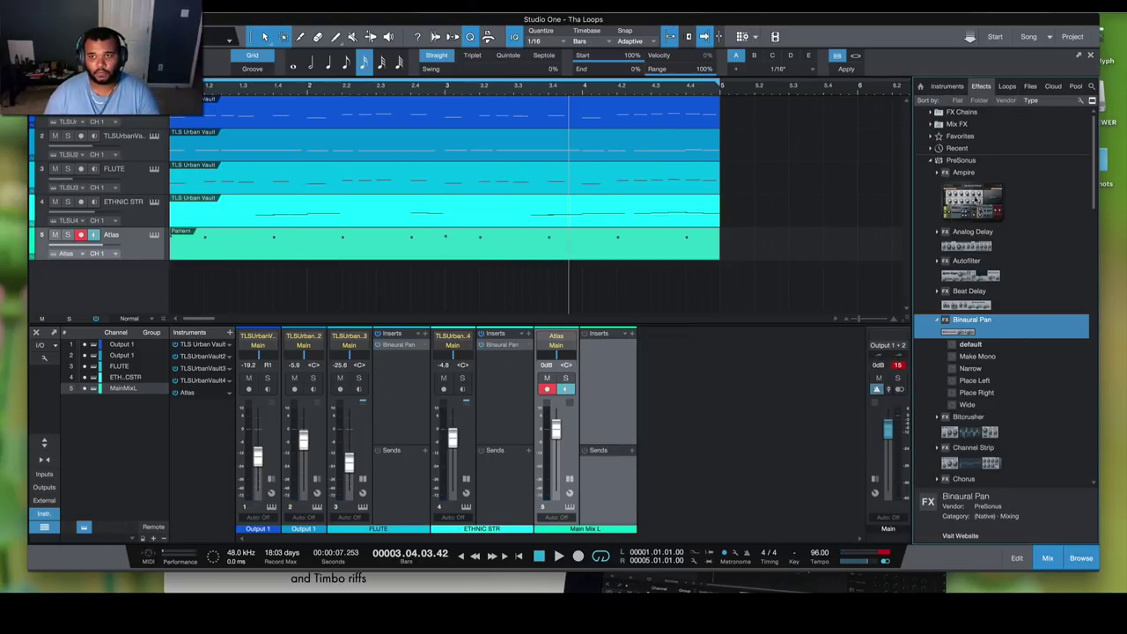
pyautogui.click(931, 161)
pyautogui.click(930, 185)
pyautogui.scroll(-4, 995, 241)
pyautogui.scroll(-4, 995, 243)
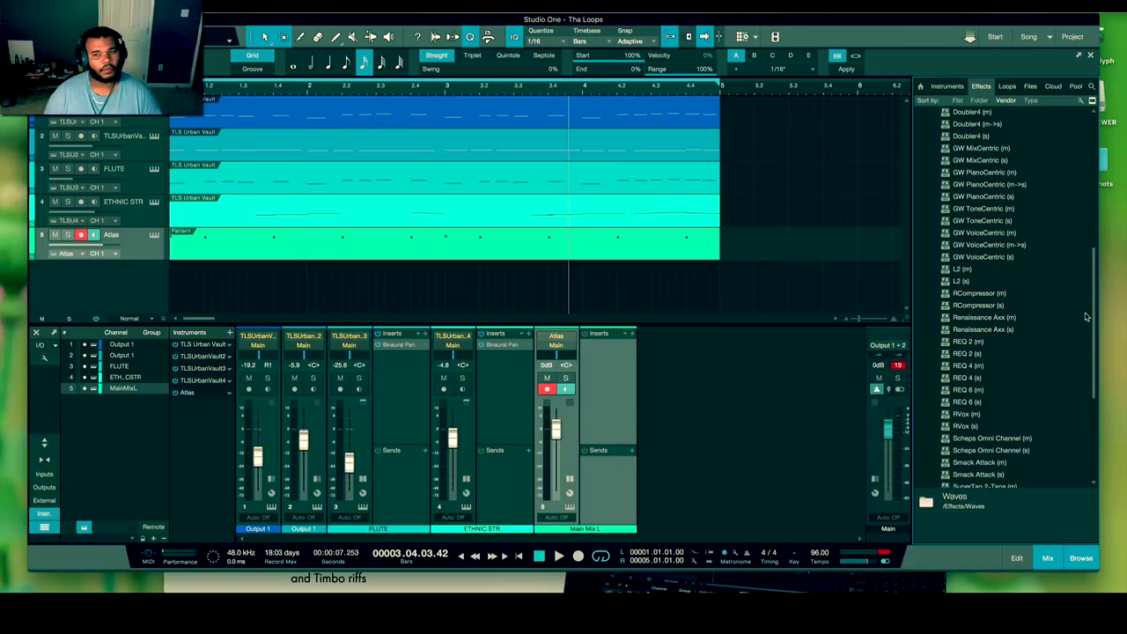
pyautogui.scroll(10, 1001, 296)
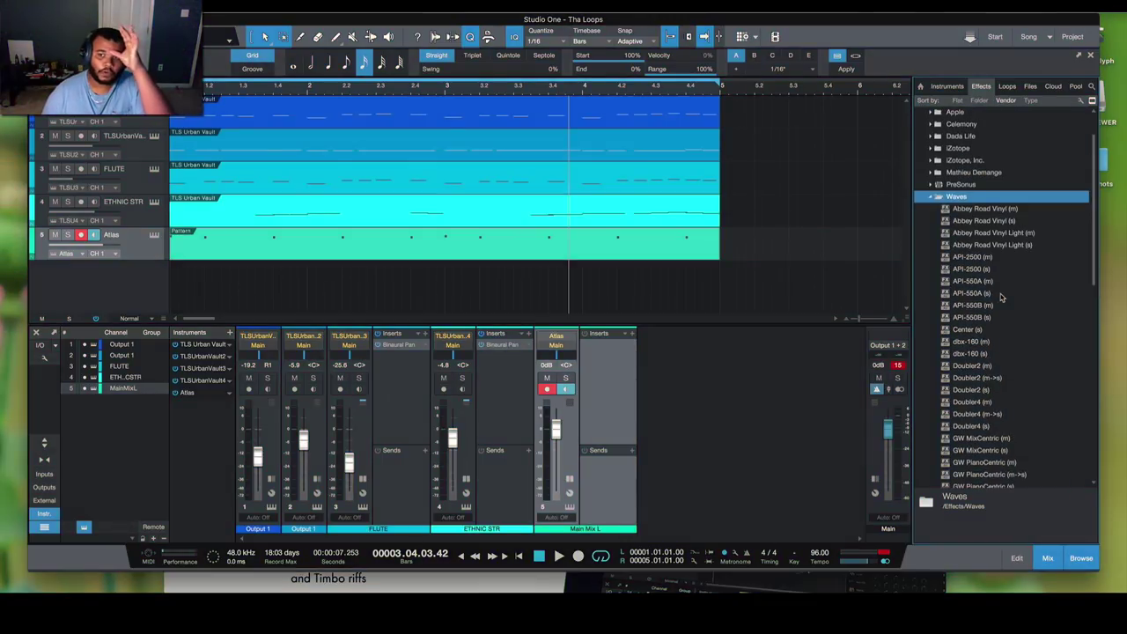
pyautogui.click(979, 269)
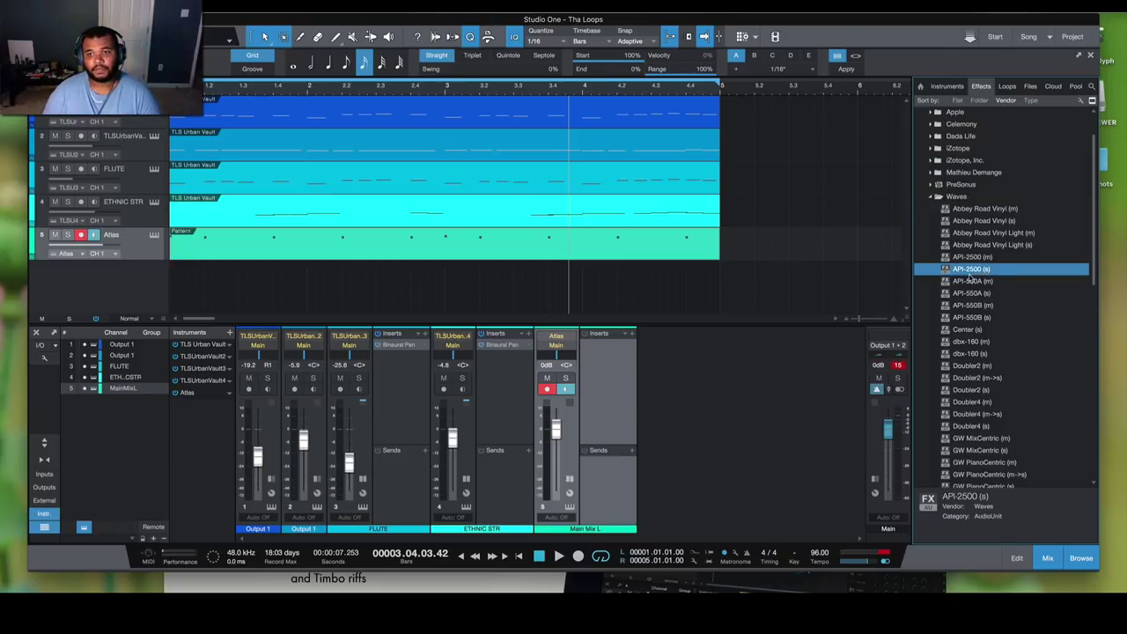
pyautogui.moveTo(981, 271); pyautogui.dragTo(599, 356)
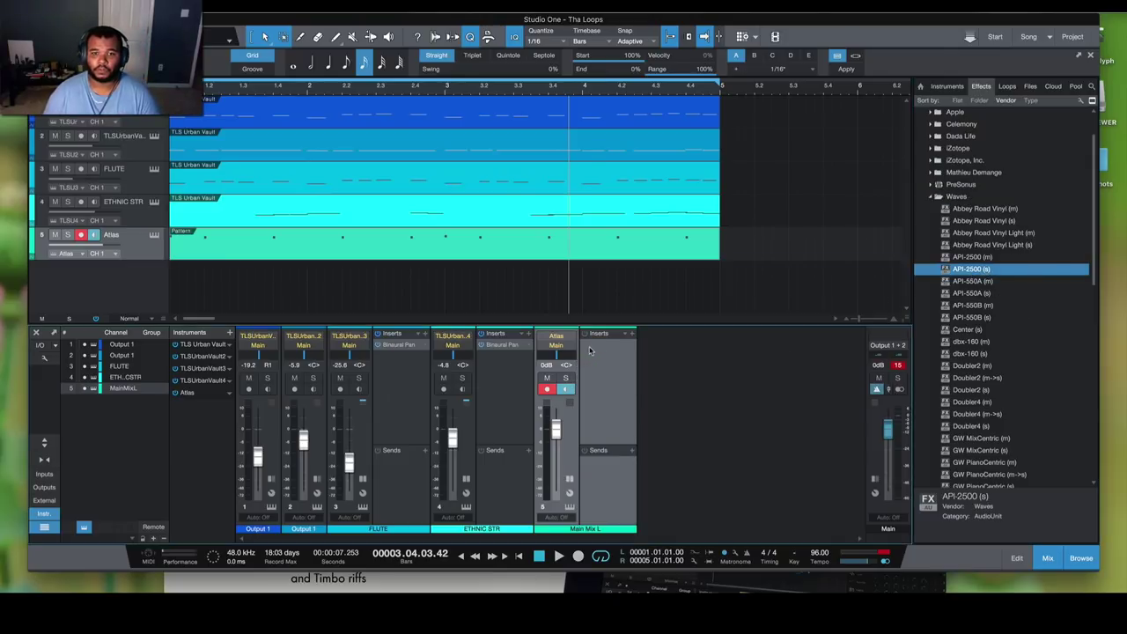
# Load the Drum Kit (Heavy Comp) preset in the API-2500 and adjust its threshold while the loop plays.
pyautogui.click(757, 183)
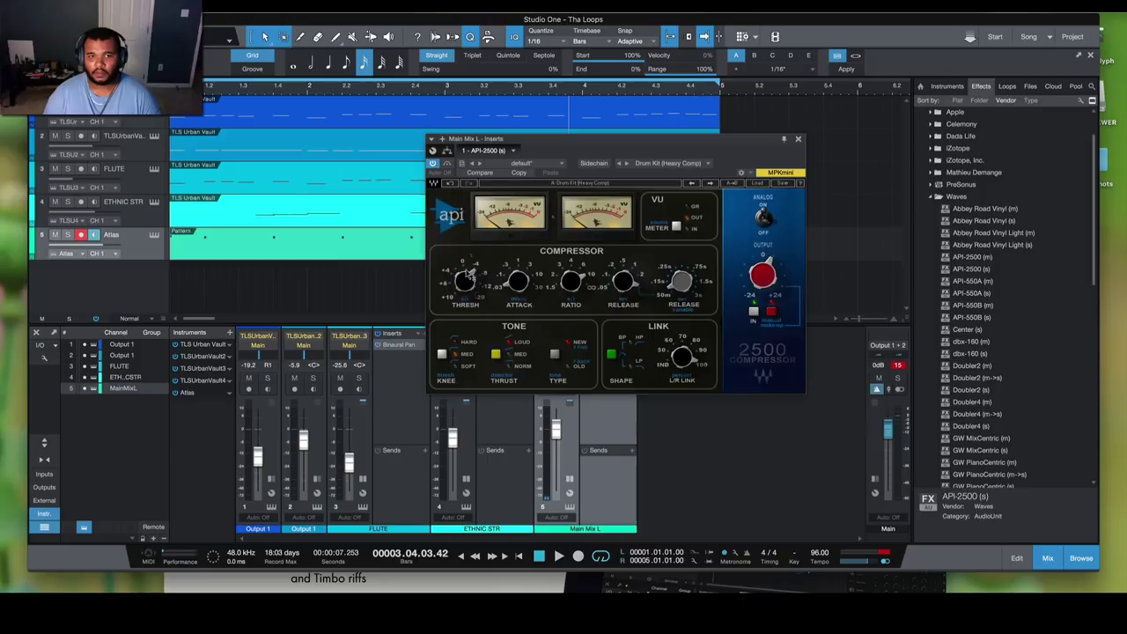
pyautogui.press('space')
pyautogui.moveTo(466, 273); pyautogui.dragTo(466, 274)
pyautogui.click(798, 139)
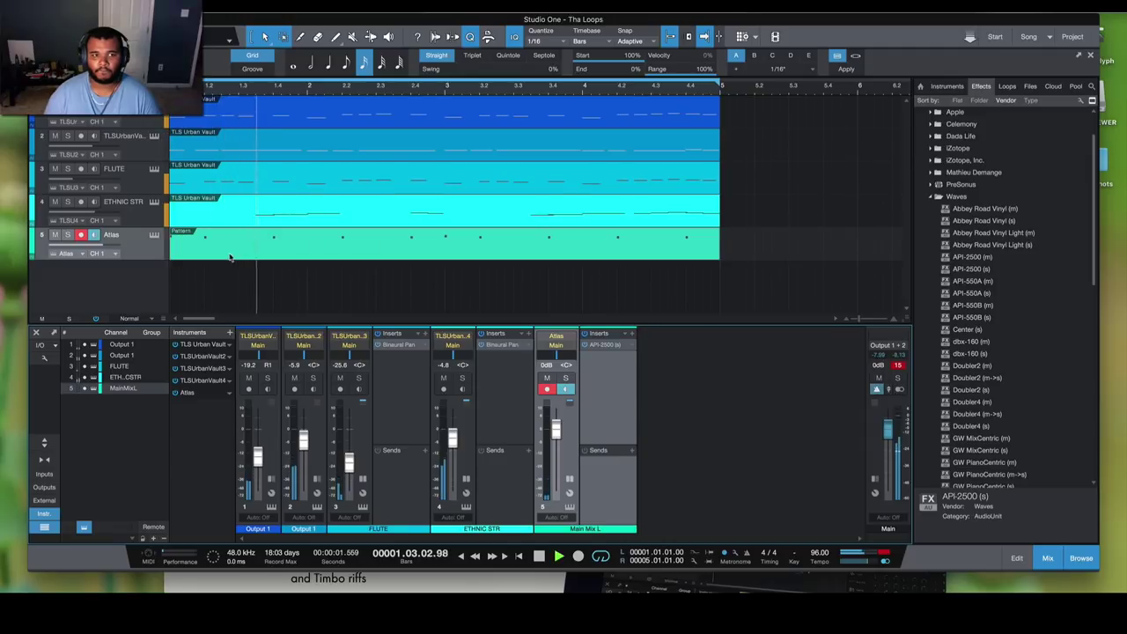
# Extend the Atlas pattern with C3 hits on steps 7, 11, 17, 20, 23 and 31, E3 every fourth step, and syncopated F3 hits.
pyautogui.doubleClick(278, 240)
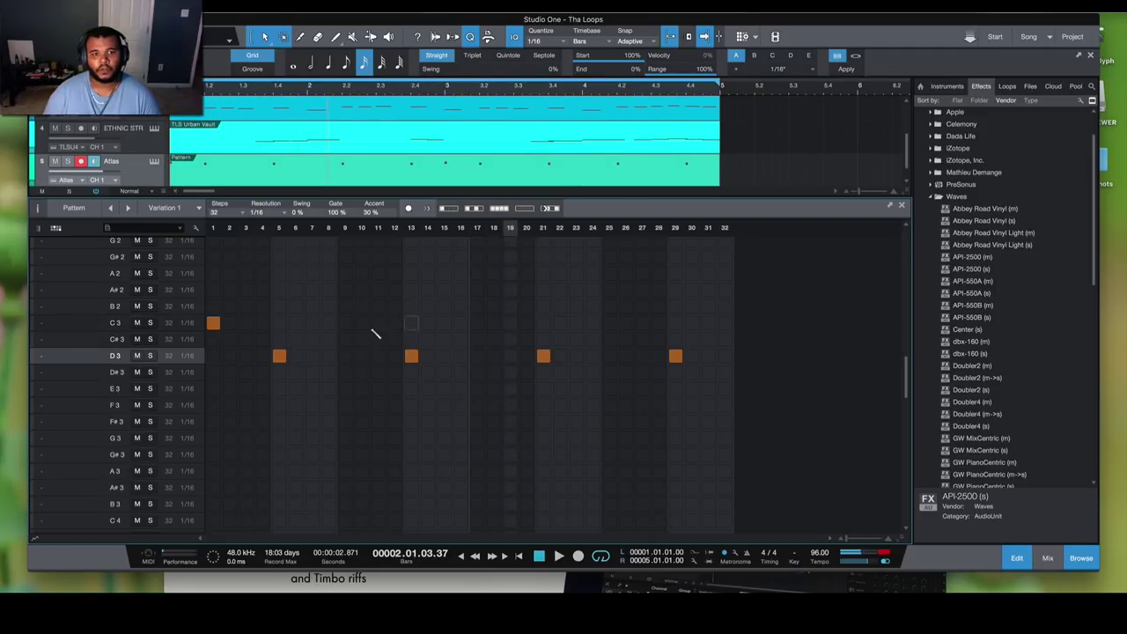
pyautogui.click(519, 557)
pyautogui.click(558, 557)
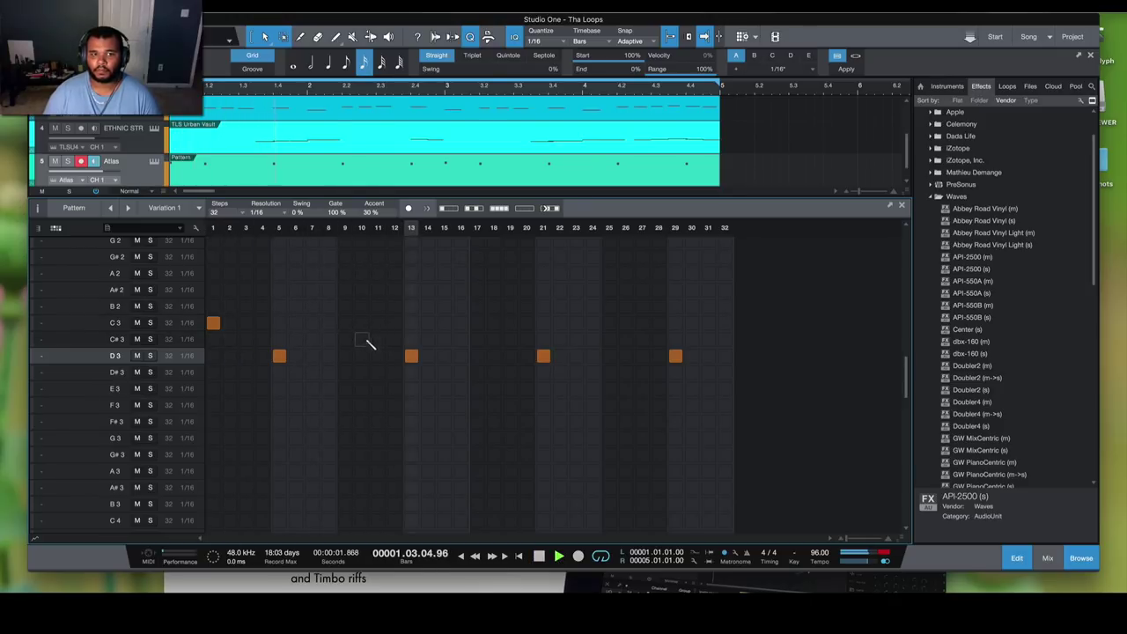
pyautogui.click(478, 324)
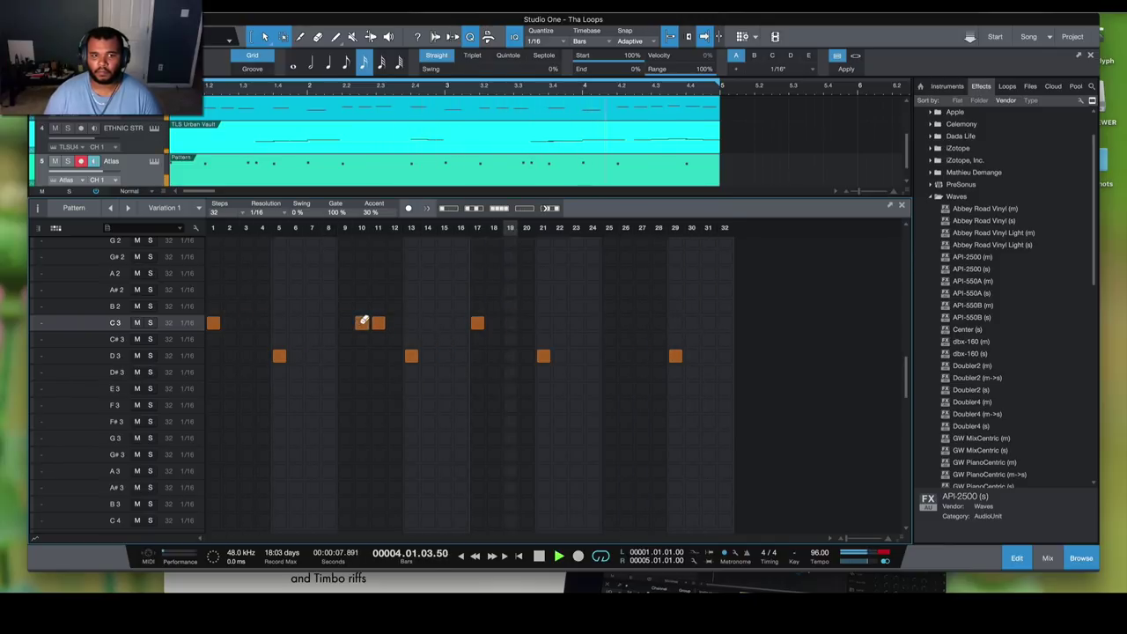
pyautogui.click(393, 323)
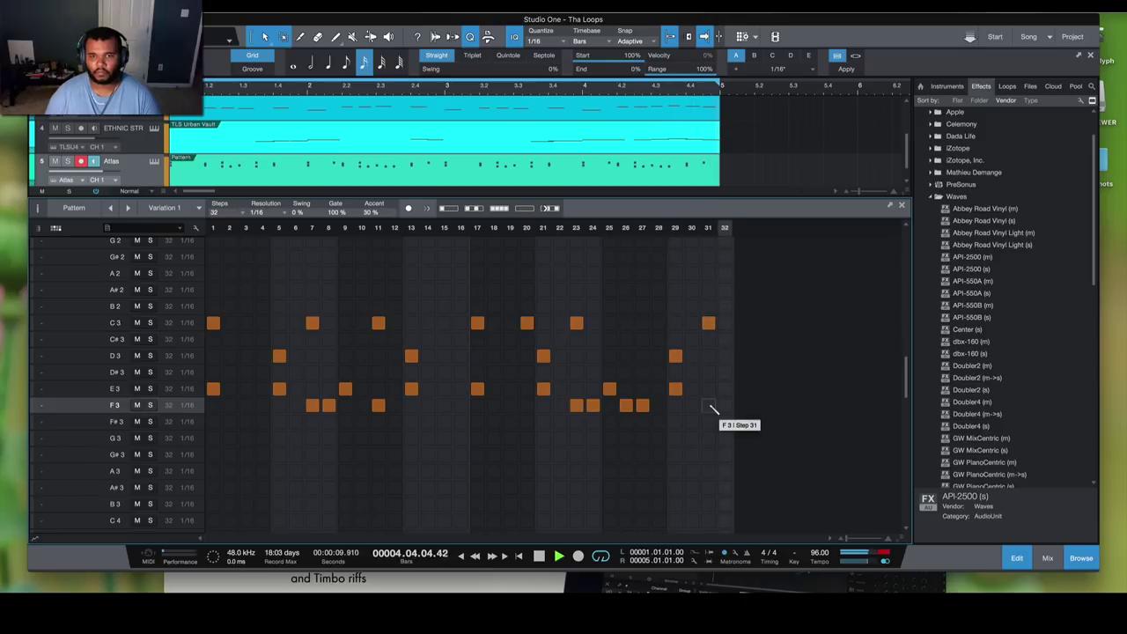
# Audition the F#3, G3 and D#3 drum sounds and fill the D#3 row with hits on all 32 steps.
pyautogui.click(86, 422)
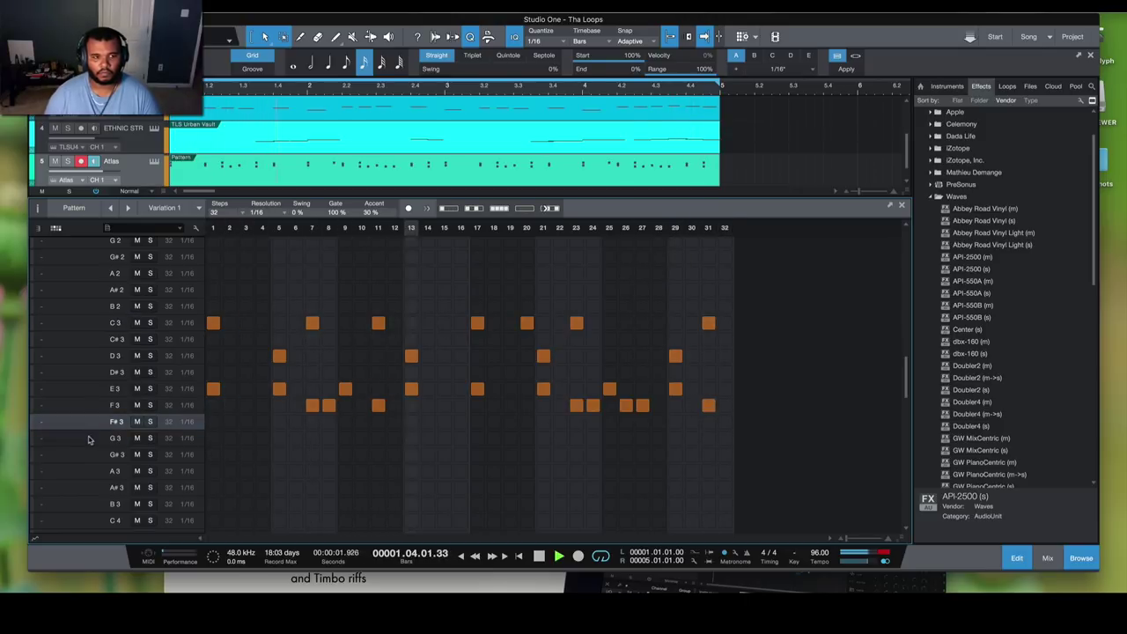
pyautogui.click(88, 437)
pyautogui.click(74, 372)
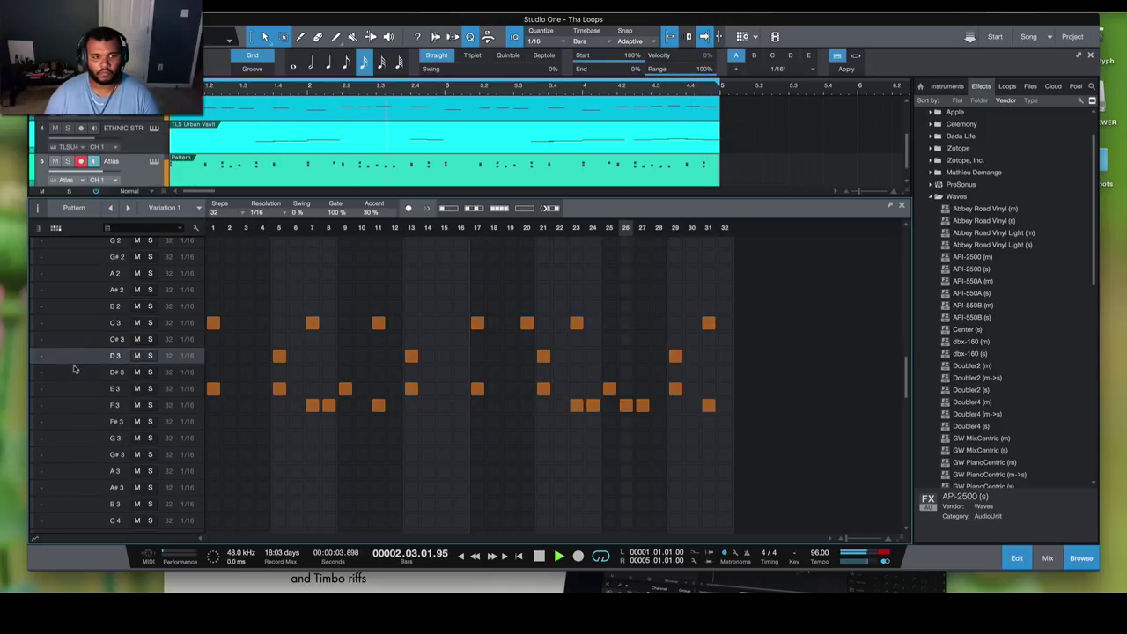
pyautogui.click(473, 209)
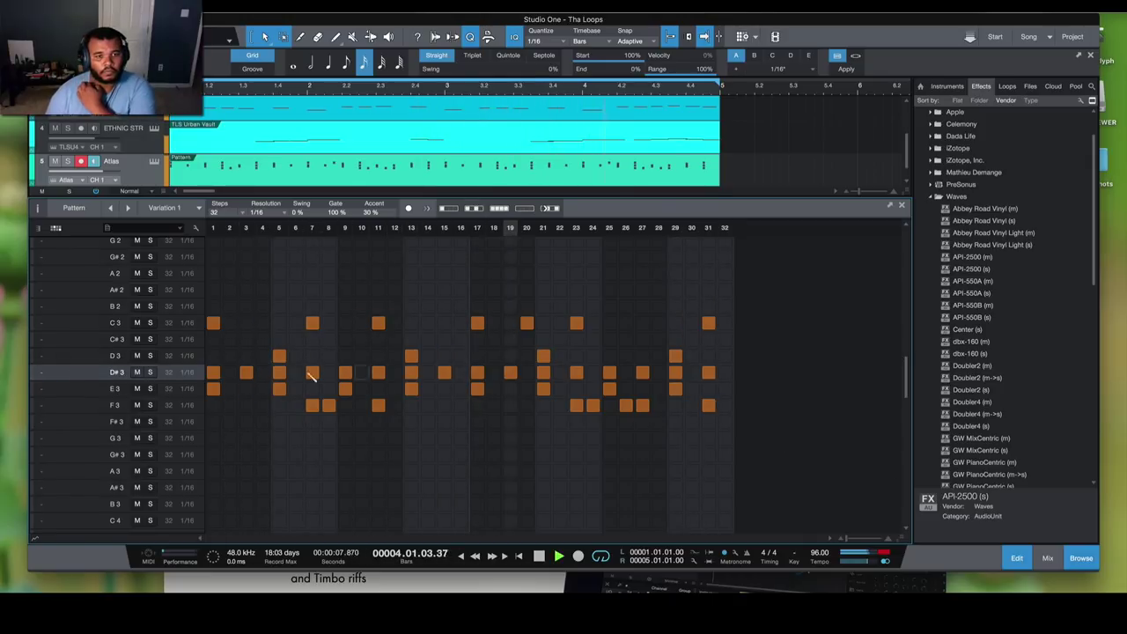
pyautogui.click(499, 209)
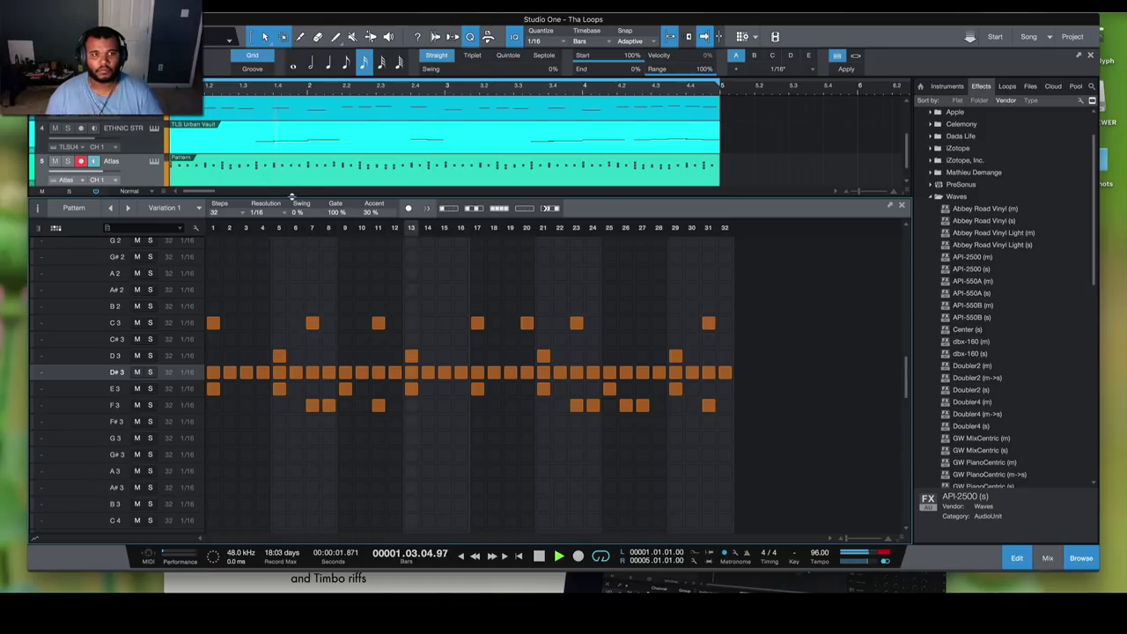
# Open the Atlas instrument, lock the clap pad's BB03-Snare3 sample, and generate a new kit for the unlocked pads.
pyautogui.moveTo(289, 295); pyautogui.dragTo(273, 343)
pyautogui.click(154, 237)
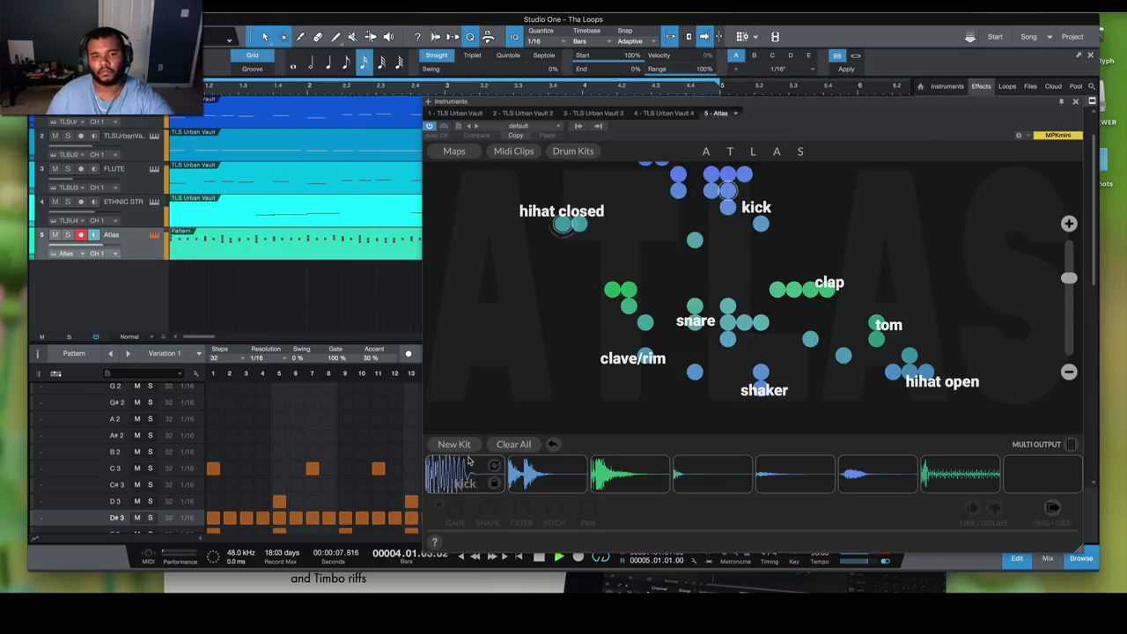
pyautogui.click(654, 481)
pyautogui.click(453, 444)
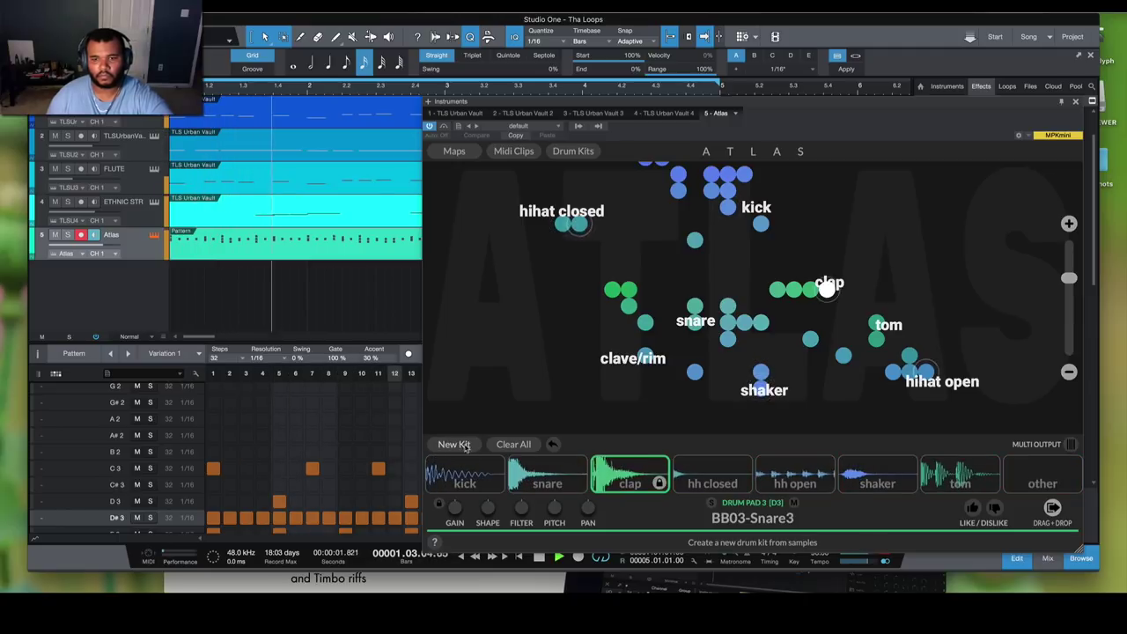
# Swap the open hi-hat and kick pads for new samples, using BB05-Kick2 for the kick, and adjust the kick's gain.
pyautogui.click(824, 467)
pyautogui.click(824, 465)
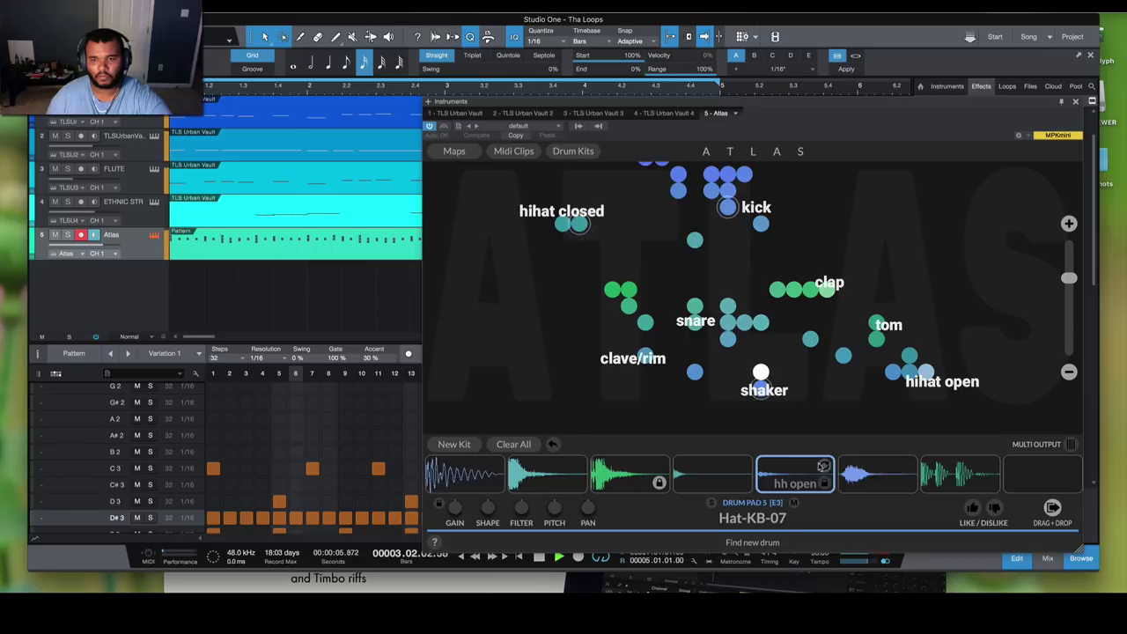
pyautogui.click(454, 469)
pyautogui.click(494, 466)
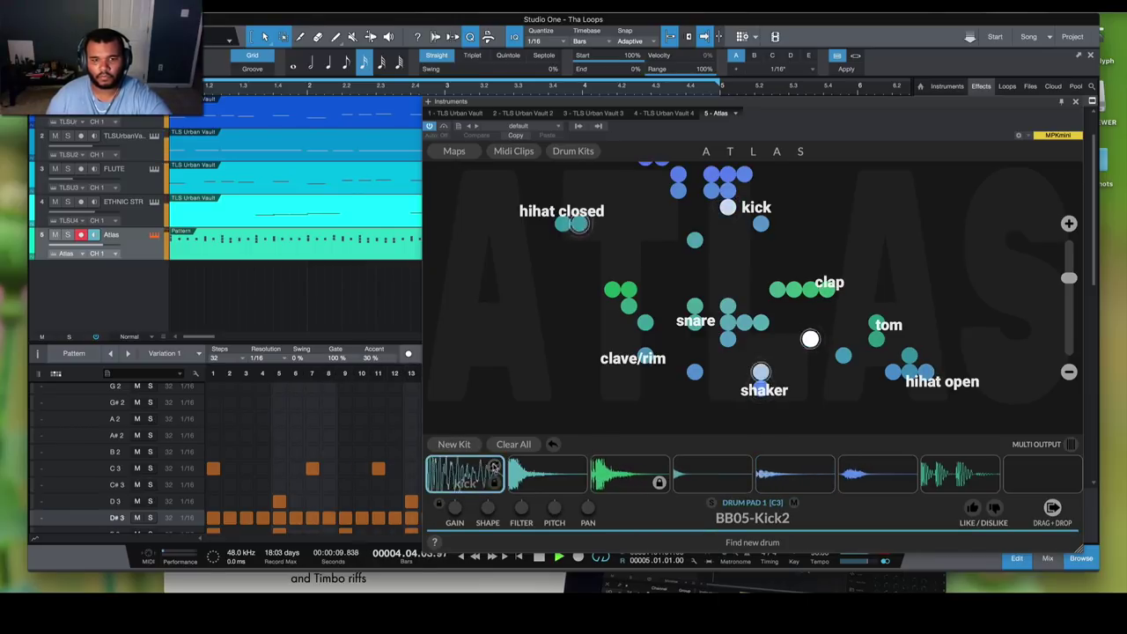
pyautogui.moveTo(455, 507); pyautogui.dragTo(458, 492)
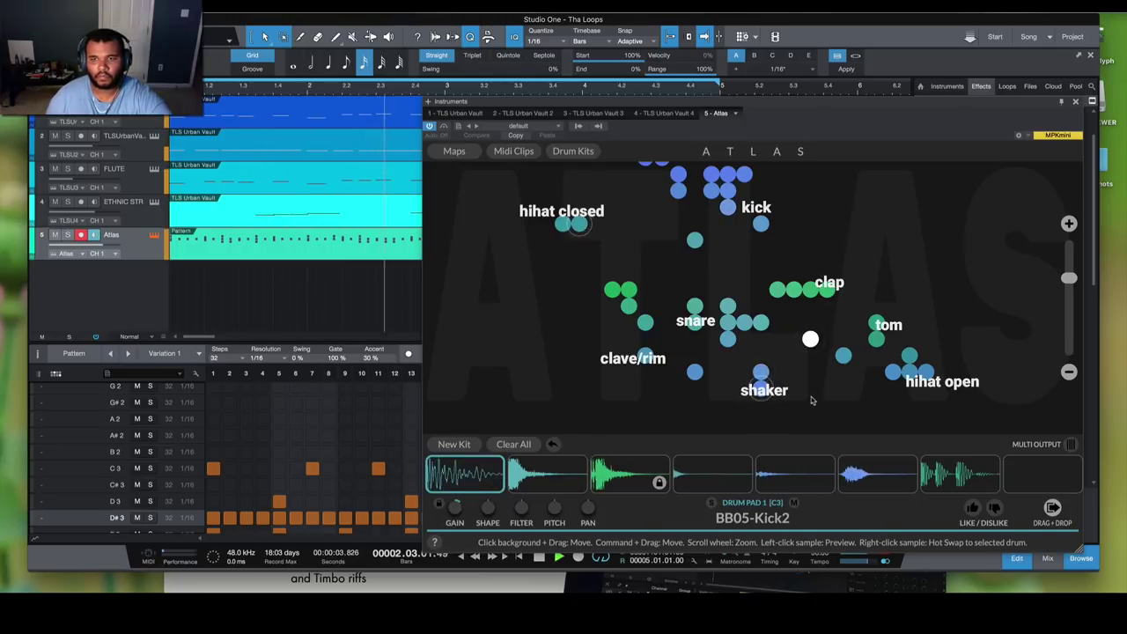
pyautogui.click(1075, 101)
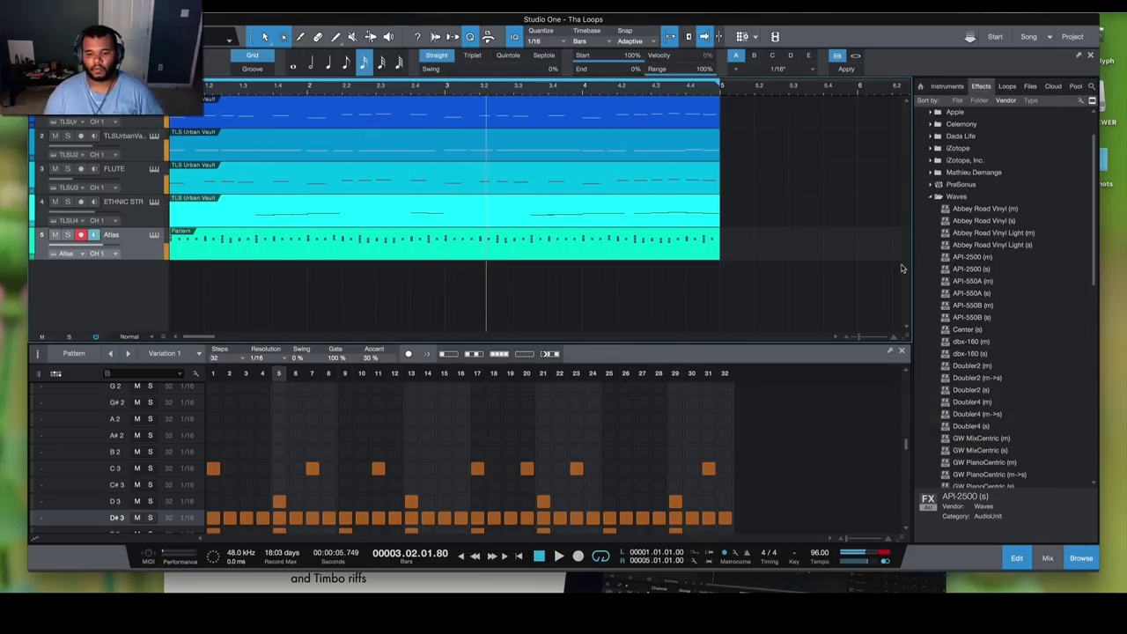
# Return to the mixer and insert iZotope Neutron 2 on the second Urban Vault channel.
pyautogui.press('F3')
pyautogui.click(937, 196)
pyautogui.click(929, 148)
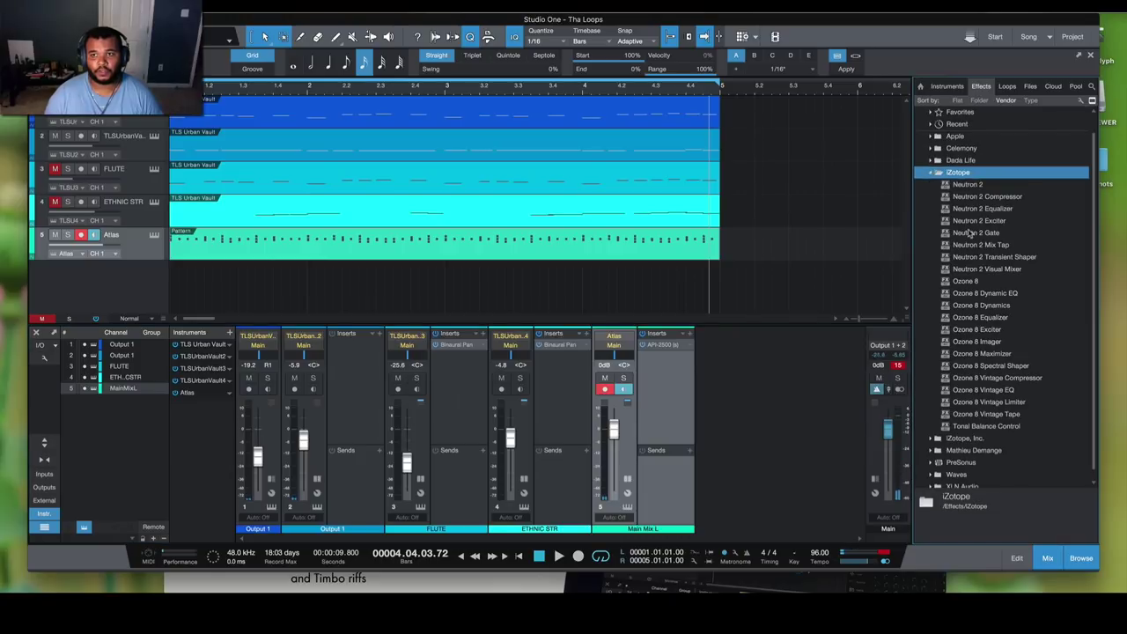
pyautogui.moveTo(980, 186); pyautogui.dragTo(352, 370)
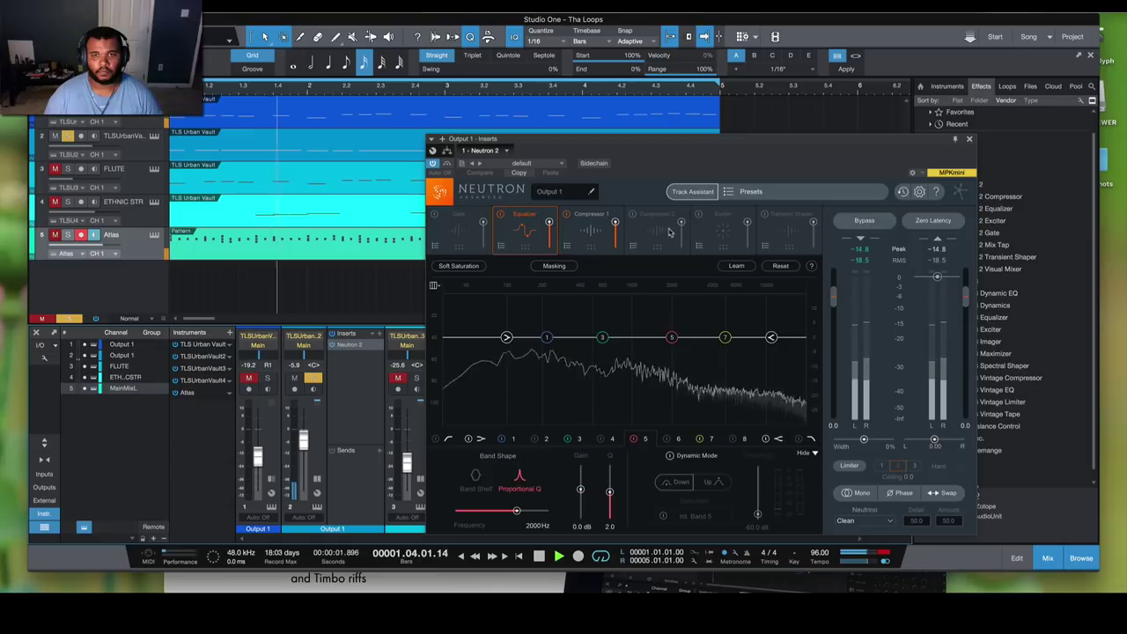
# Run Neutron's Track Assistant with auto-detected instrument, Warm style and Medium intensity, and accept its suggestion.
pyautogui.click(703, 191)
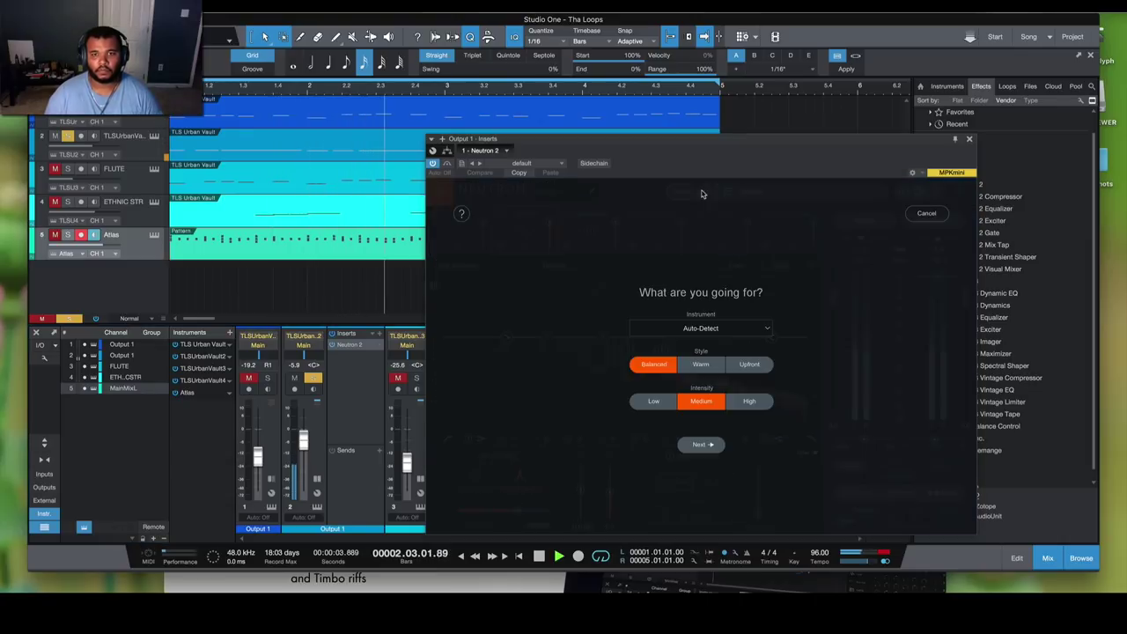
pyautogui.click(704, 365)
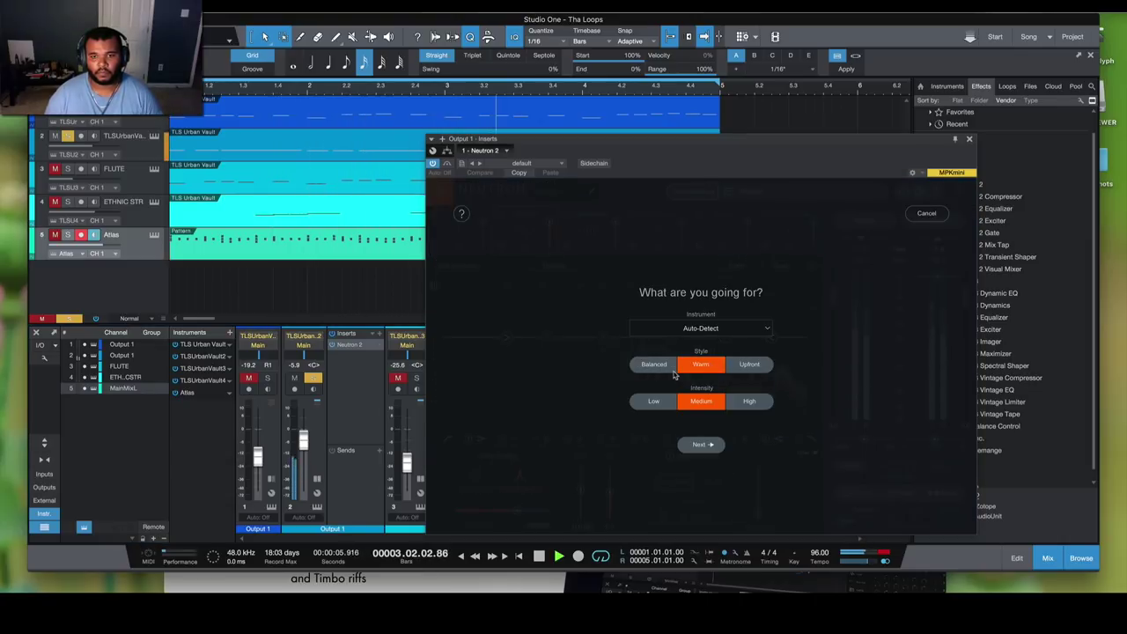
pyautogui.click(659, 403)
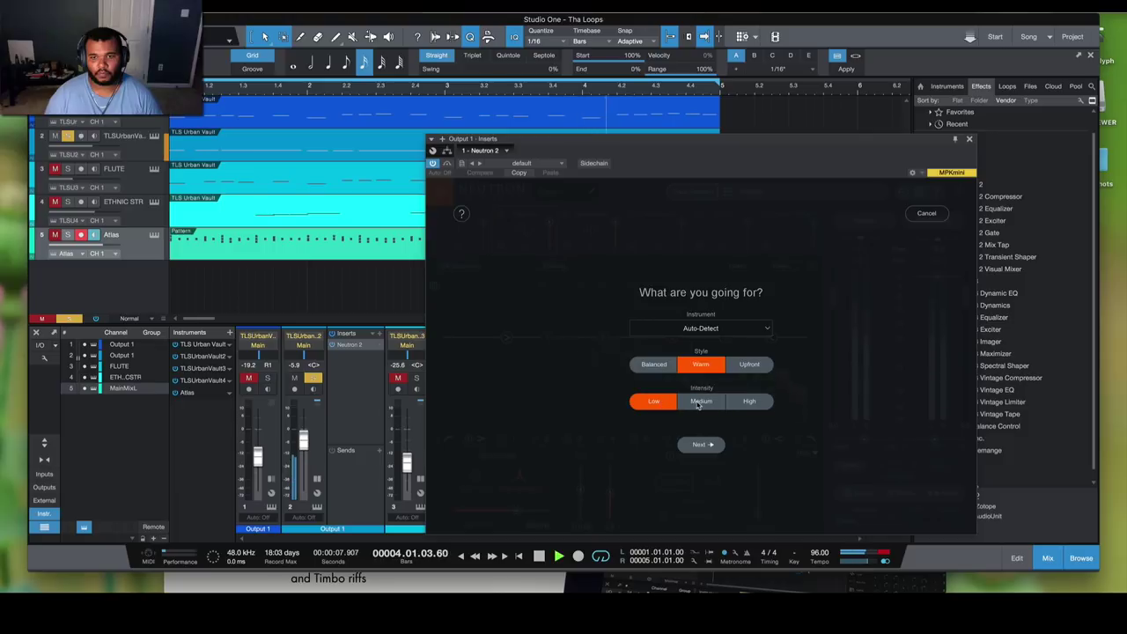
pyautogui.click(701, 402)
pyautogui.click(702, 444)
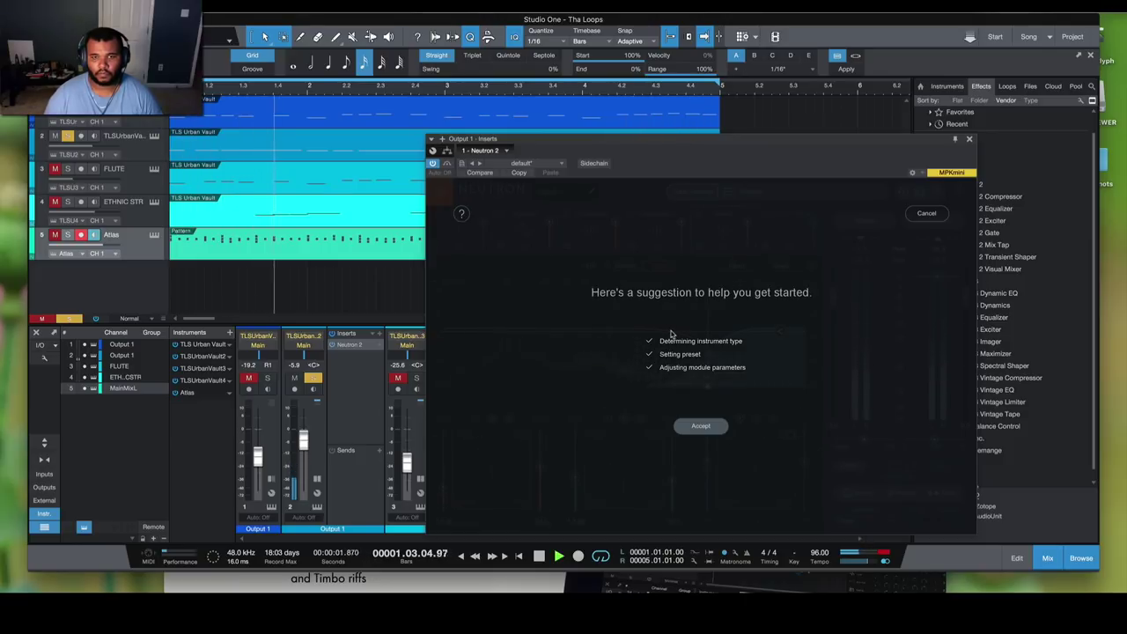
pyautogui.click(702, 427)
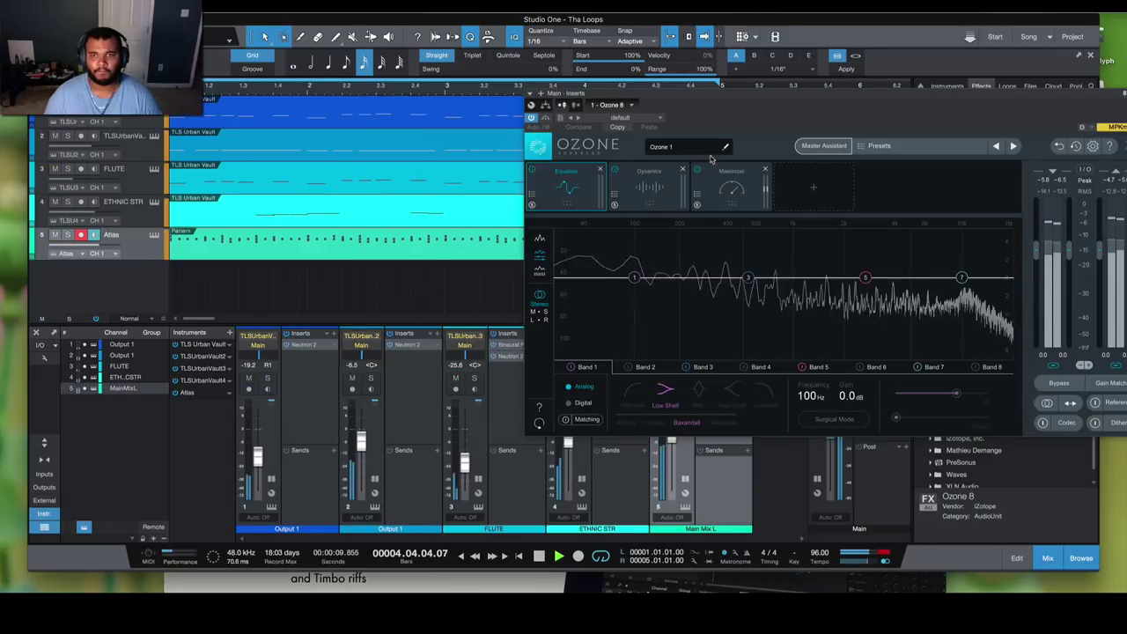
# Run Ozone 8's Master Assistant on the main output with the Streaming target, accept its suggestion, and stop playback.
pyautogui.click(823, 145)
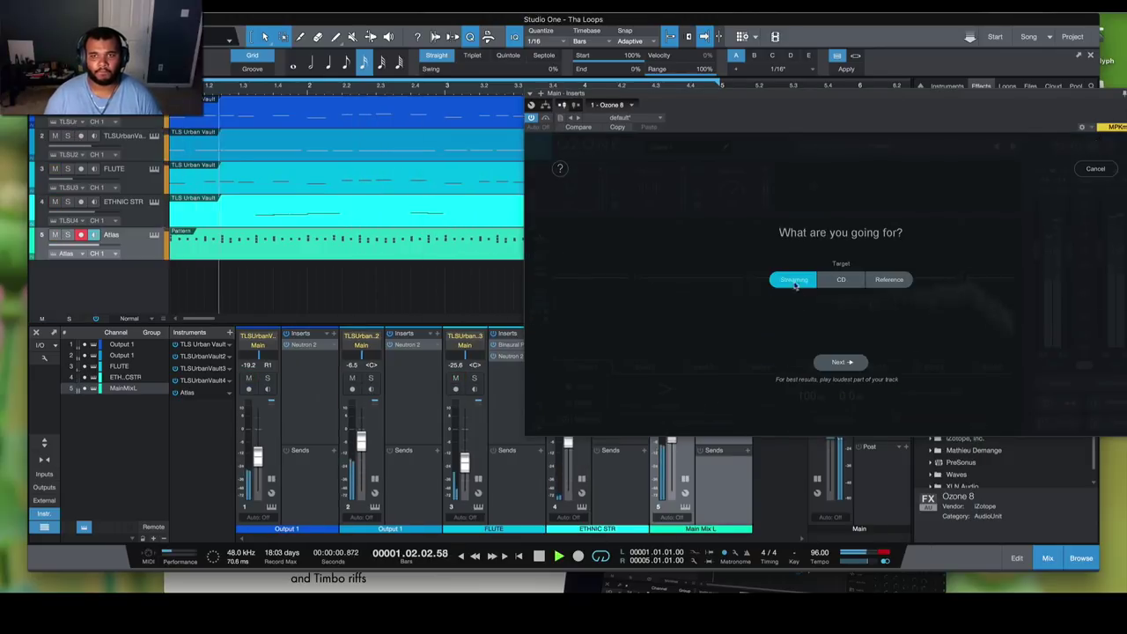
pyautogui.click(843, 280)
pyautogui.click(793, 280)
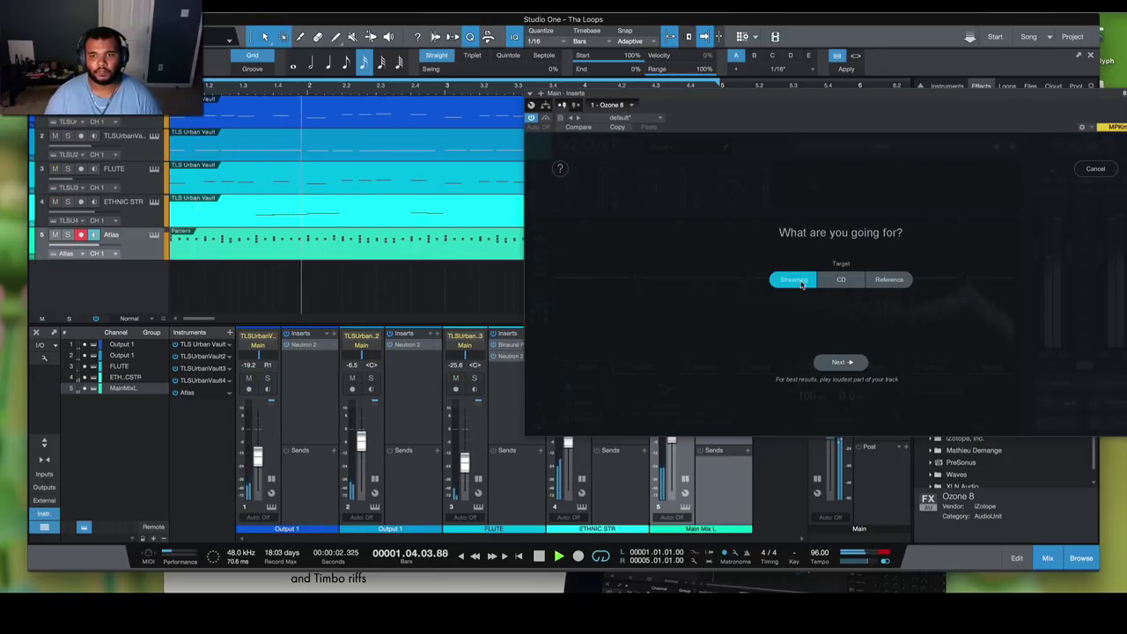
pyautogui.click(857, 361)
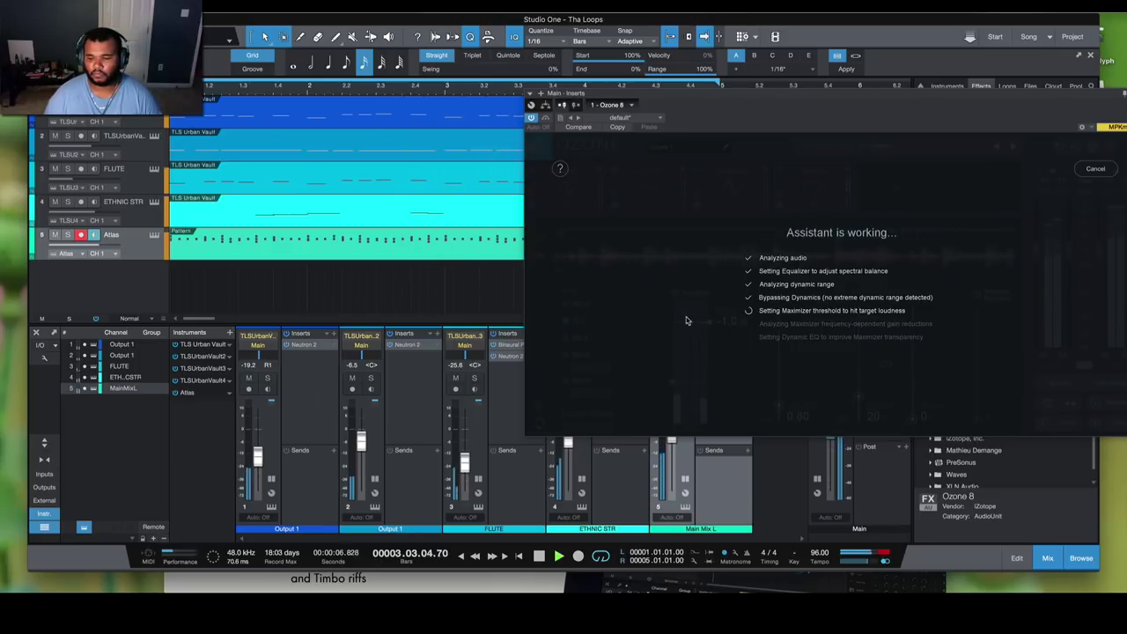
pyautogui.moveTo(799, 97); pyautogui.dragTo(662, 93)
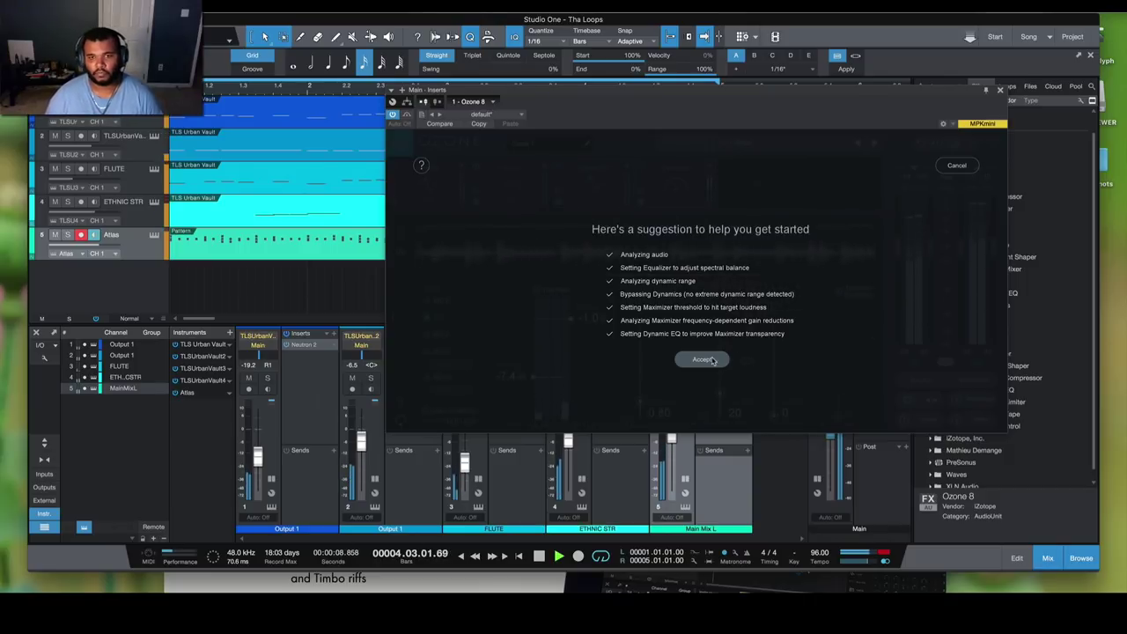
pyautogui.click(705, 359)
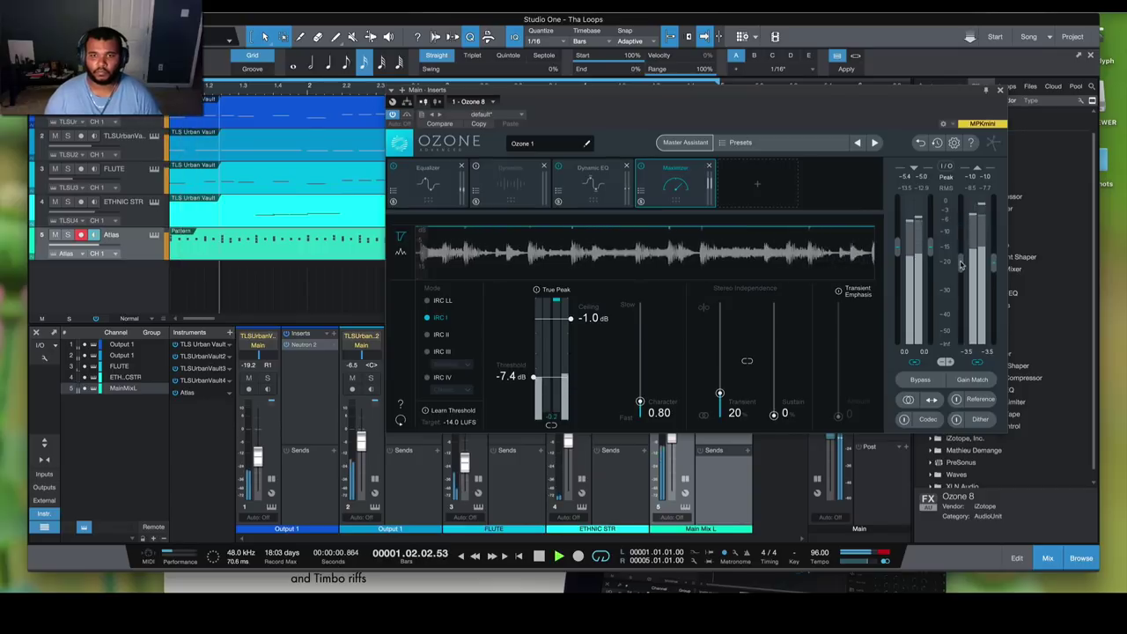
pyautogui.click(1000, 90)
pyautogui.press('space')
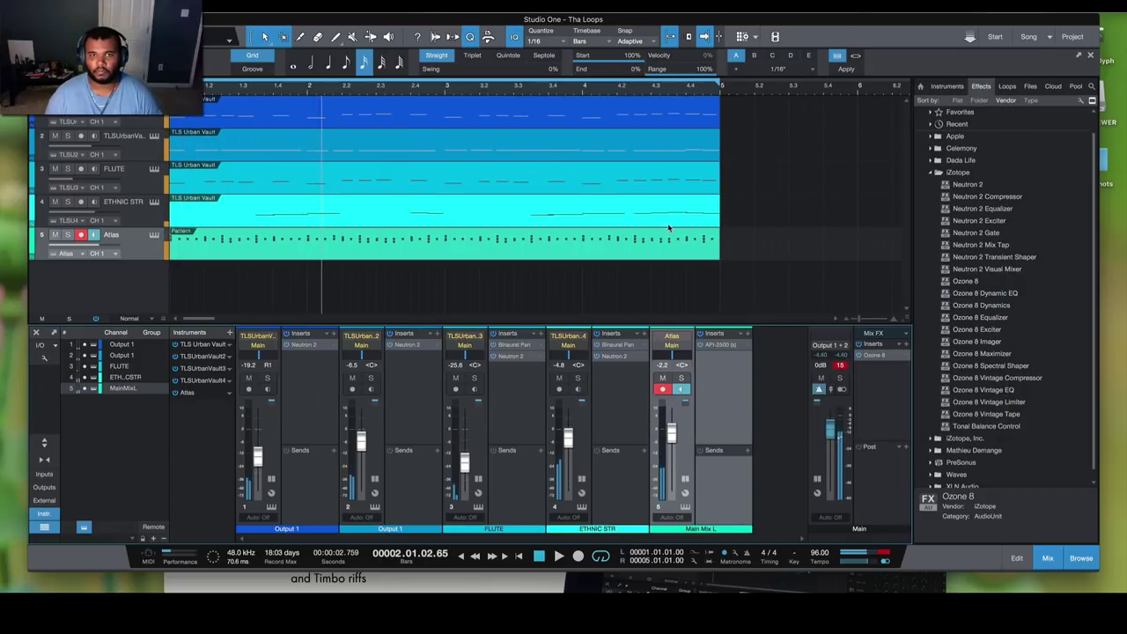
# Browse the Drum Kits files to #MGTHEFUTURE KITS and open the VA LEGENDS KIT's VOX folder.
pyautogui.click(1030, 87)
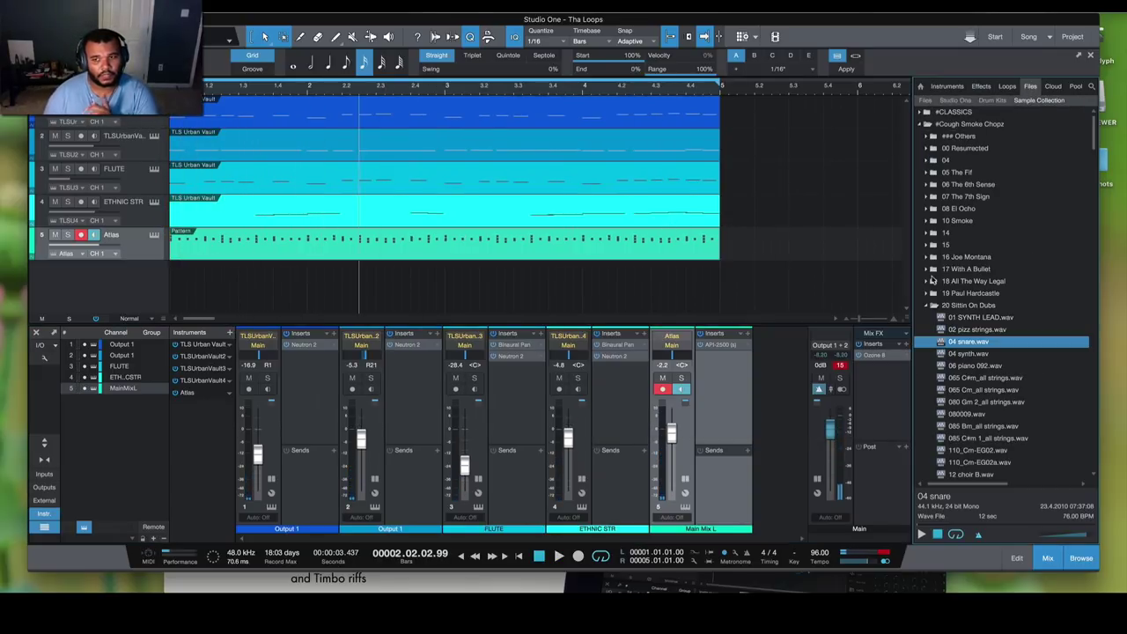
pyautogui.click(987, 101)
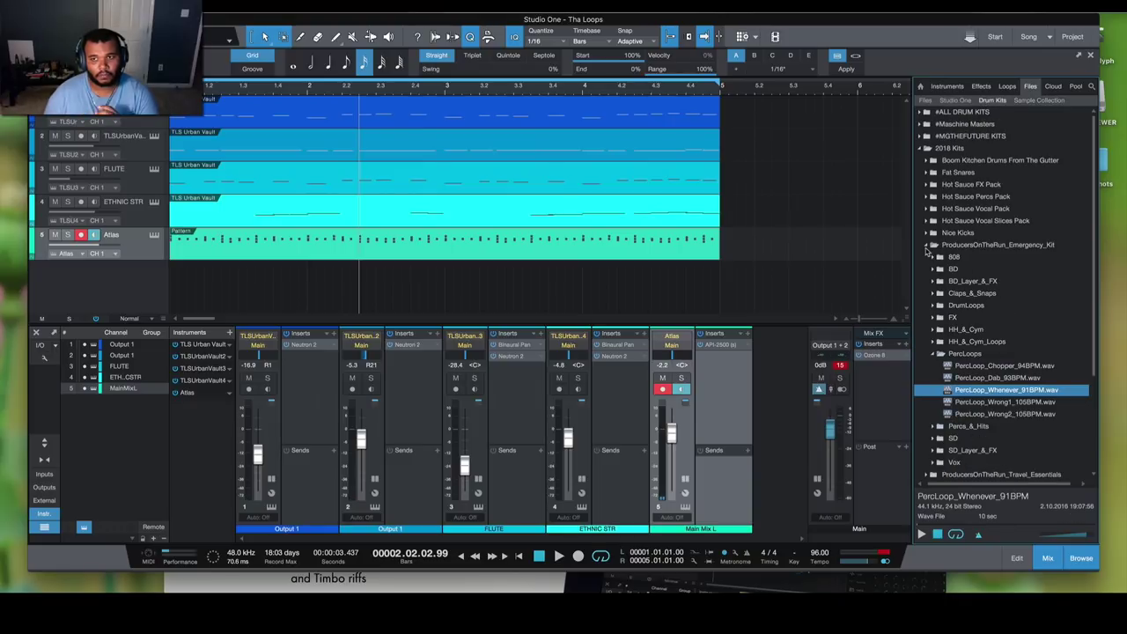
pyautogui.click(926, 246)
pyautogui.click(920, 149)
pyautogui.click(921, 136)
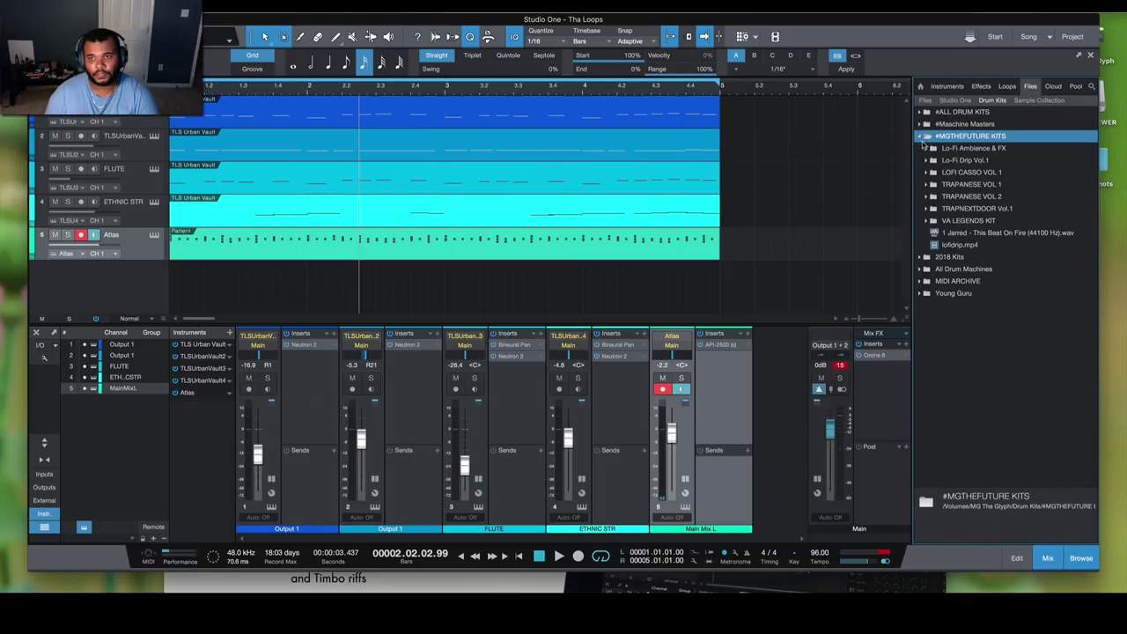
pyautogui.click(925, 222)
pyautogui.click(934, 330)
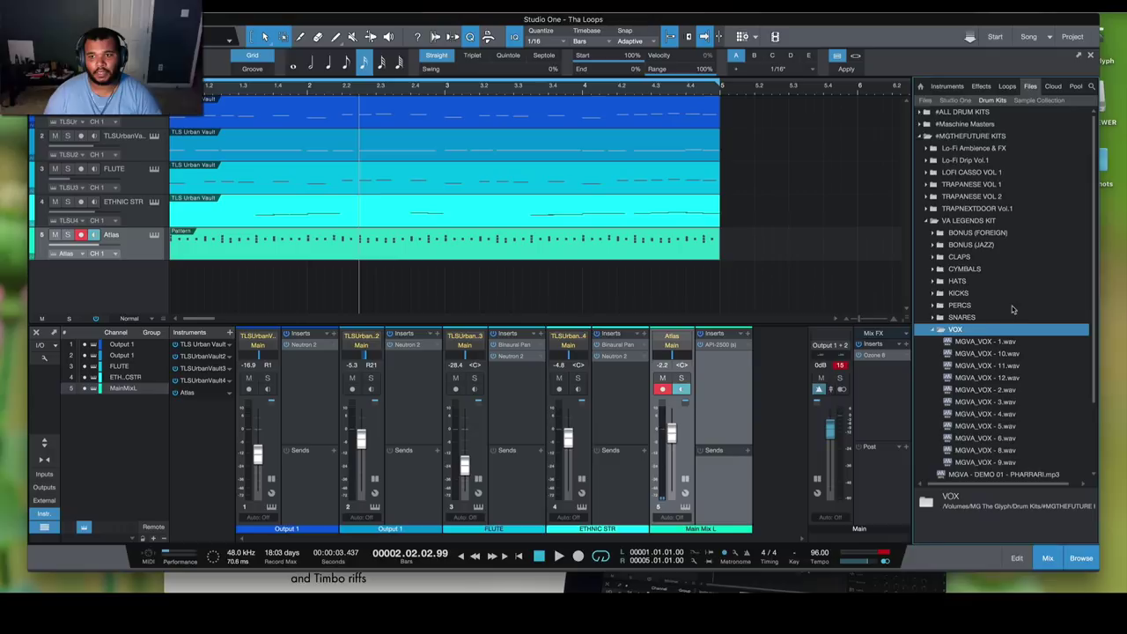
# Place vocal chops, including MGVA_VOX - 8, on a new audio track, unmute Atlas and play the loop.
pyautogui.scroll(-3, 1021, 345)
pyautogui.click(984, 364)
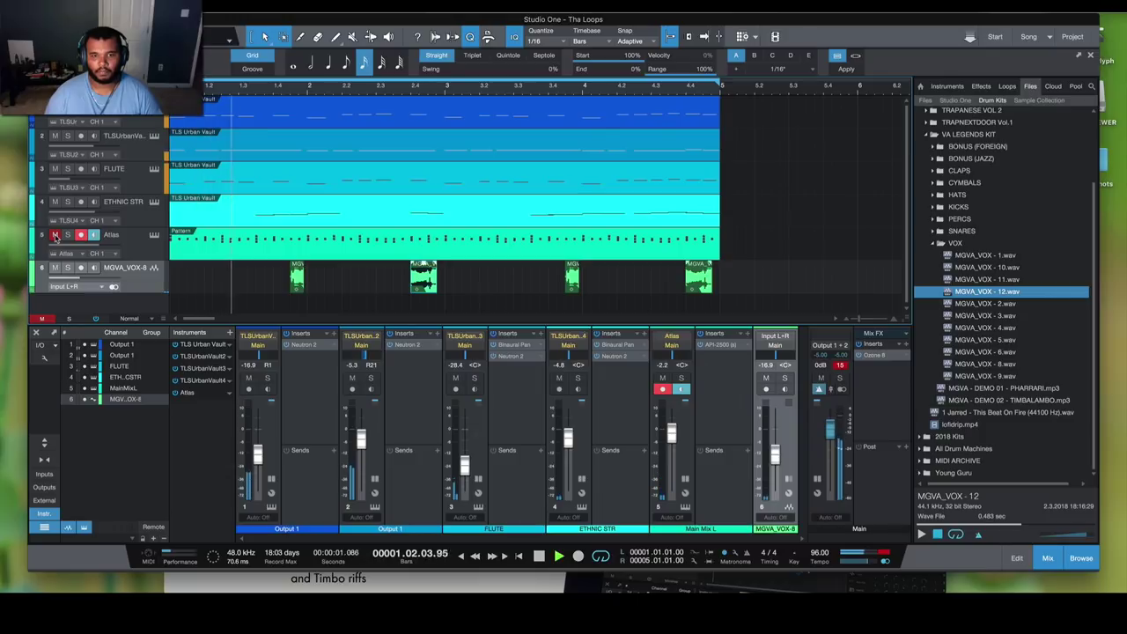
pyautogui.click(55, 235)
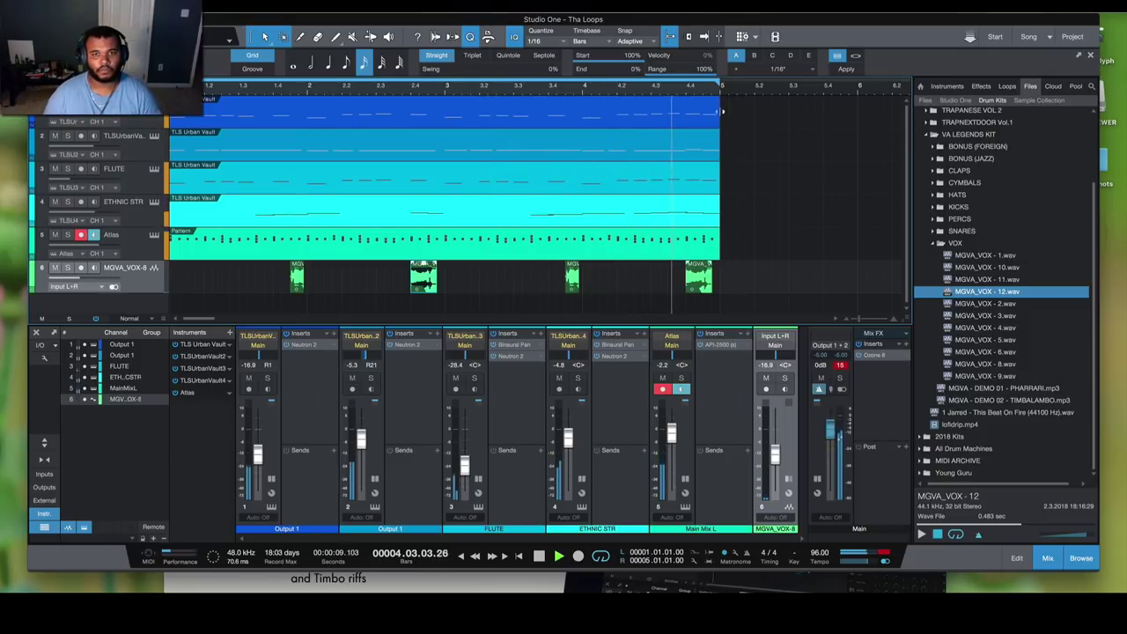
pyautogui.hscroll(1, 719, 115)
pyautogui.press('space')
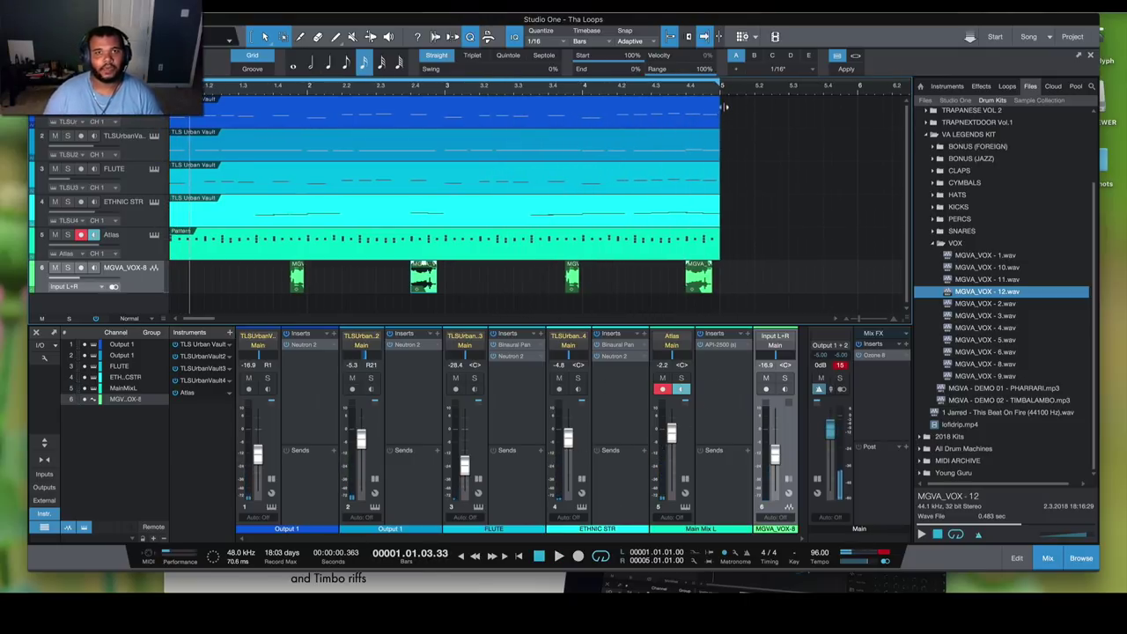
# Bounce the ETHNIC STR event to a new audio track and move all the original parts to start at bar 5.
pyautogui.click(438, 209)
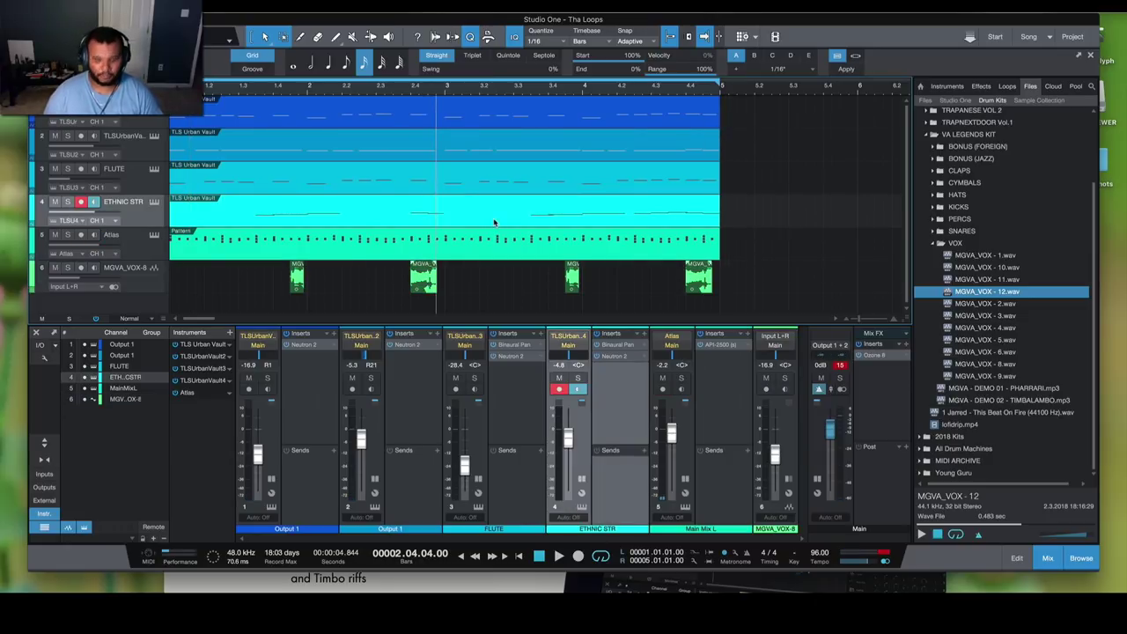
pyautogui.press('super+b')
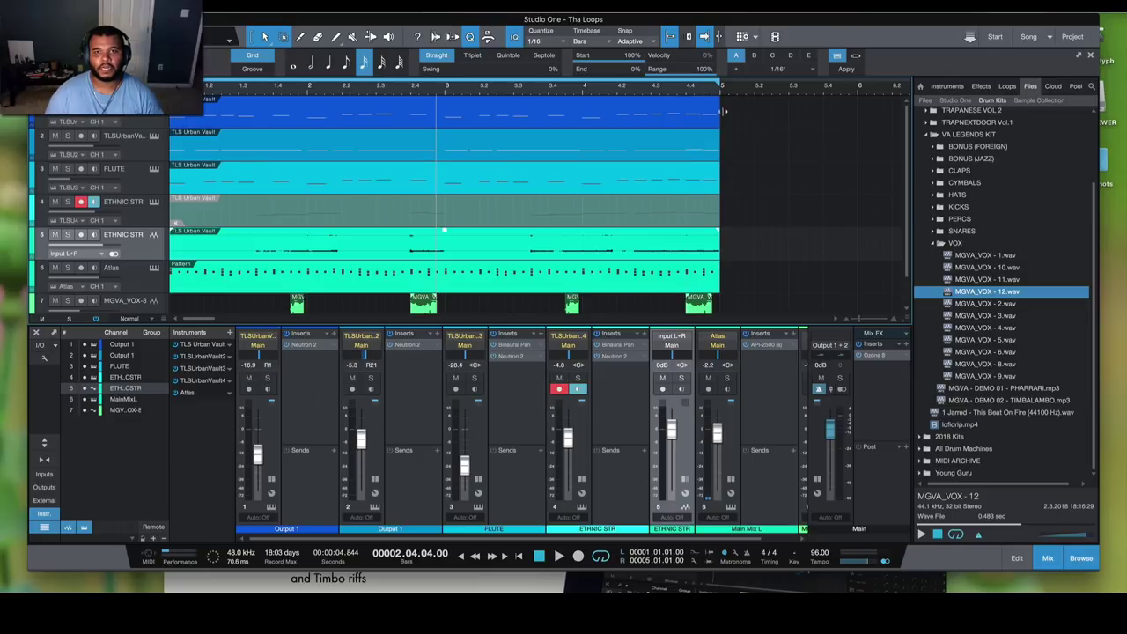
pyautogui.moveTo(726, 105); pyautogui.dragTo(731, 282)
pyautogui.moveTo(791, 256); pyautogui.dragTo(233, 249)
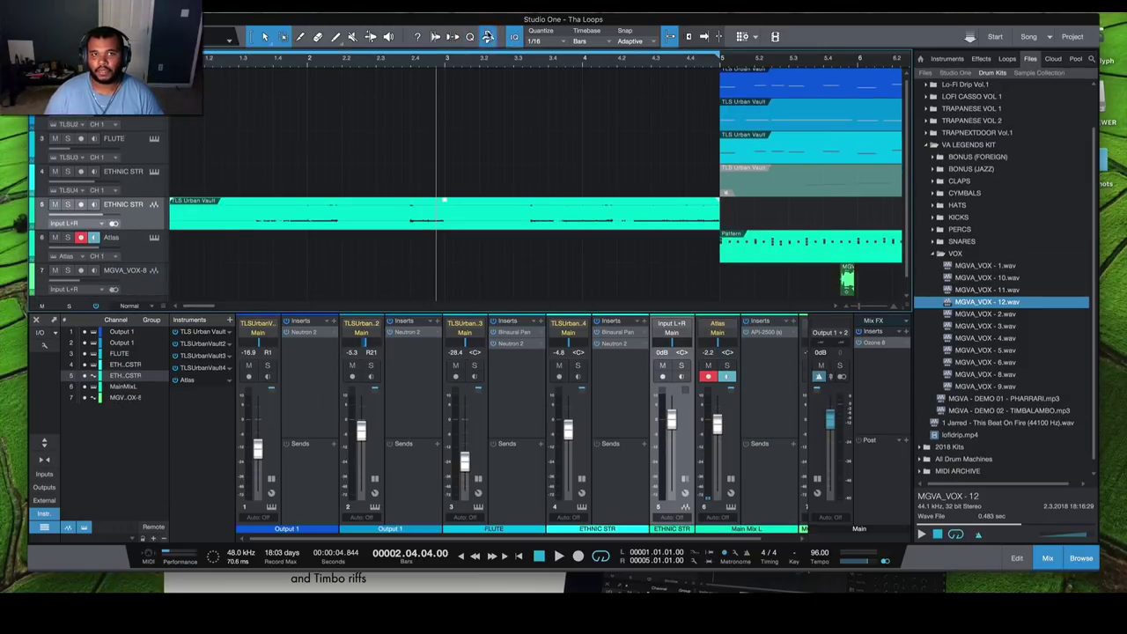
# Run the Apply Reverse Reverb audio macro on the bounced ETHNIC STR event.
pyautogui.click(423, 256)
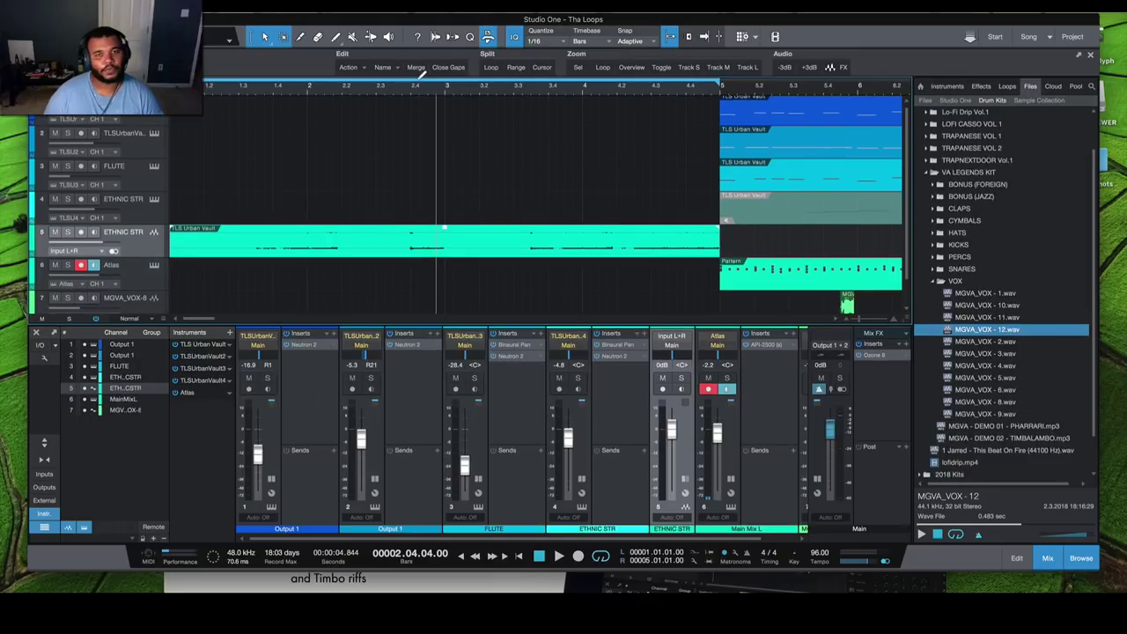
pyautogui.click(391, 70)
pyautogui.click(412, 61)
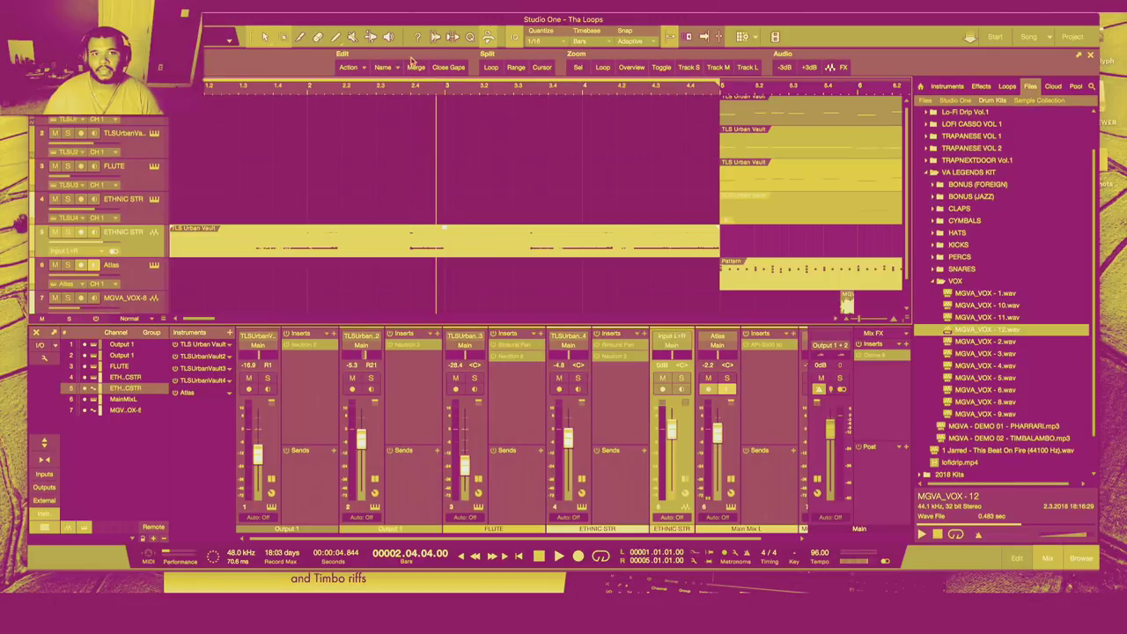
pyautogui.click(348, 68)
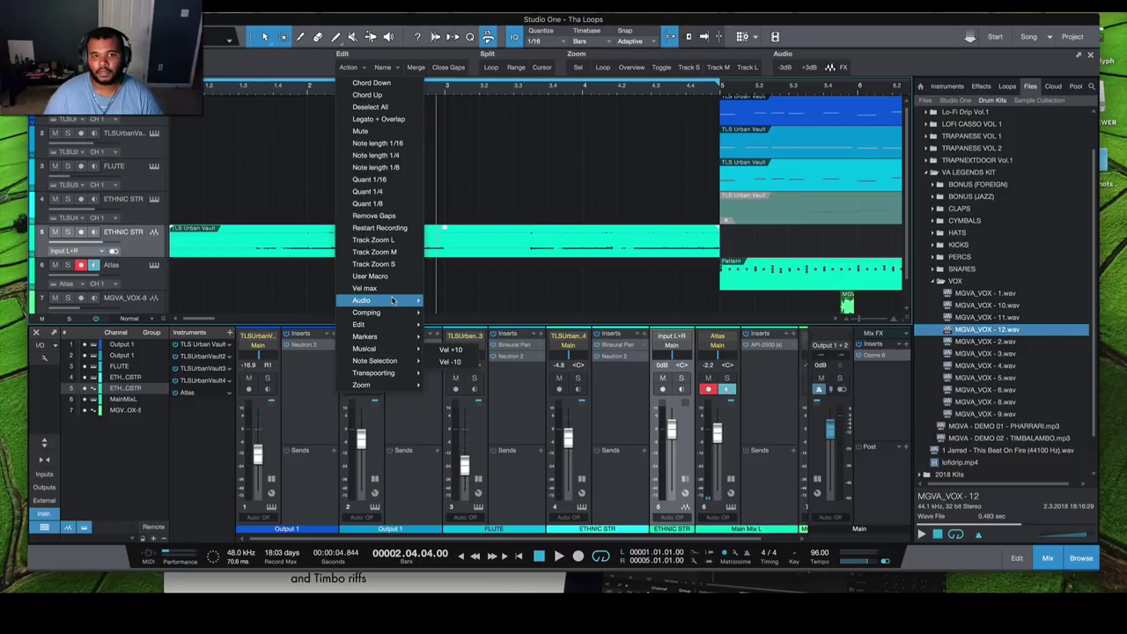
pyautogui.moveTo(392, 301)
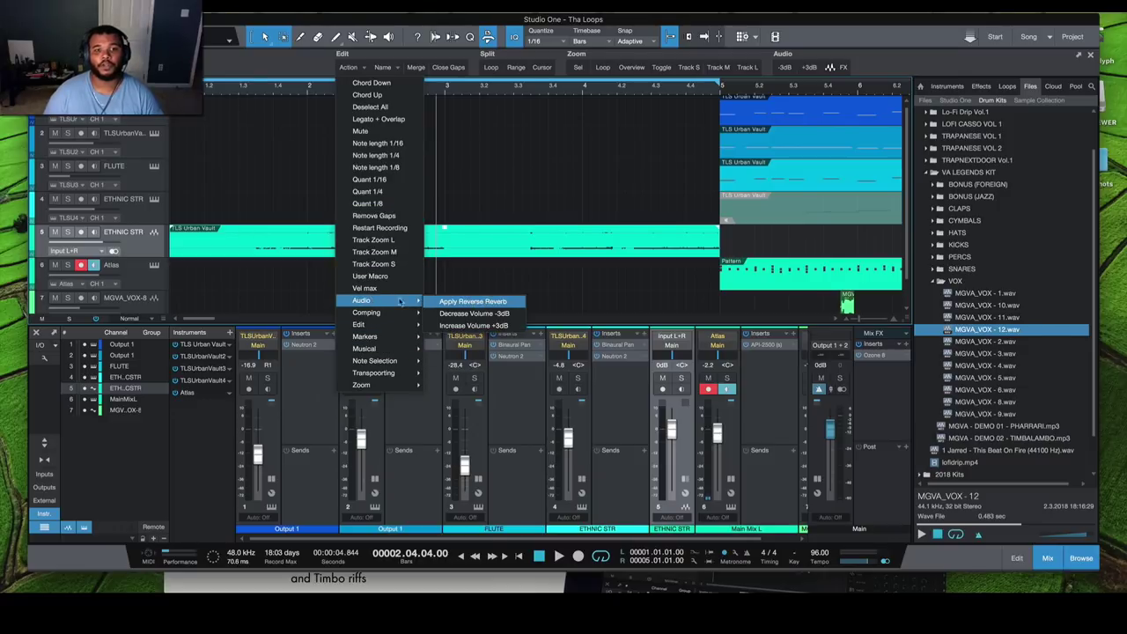
pyautogui.click(474, 301)
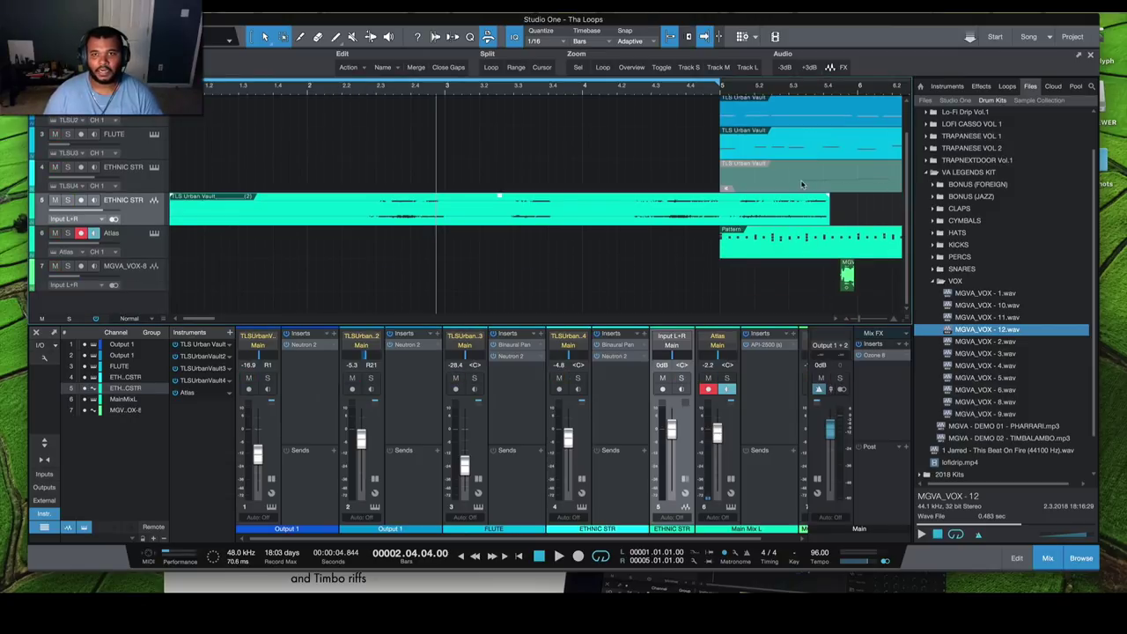
# Unmute the original ETHNIC STR event and play the arrangement from the start.
pyautogui.rightClick(803, 181)
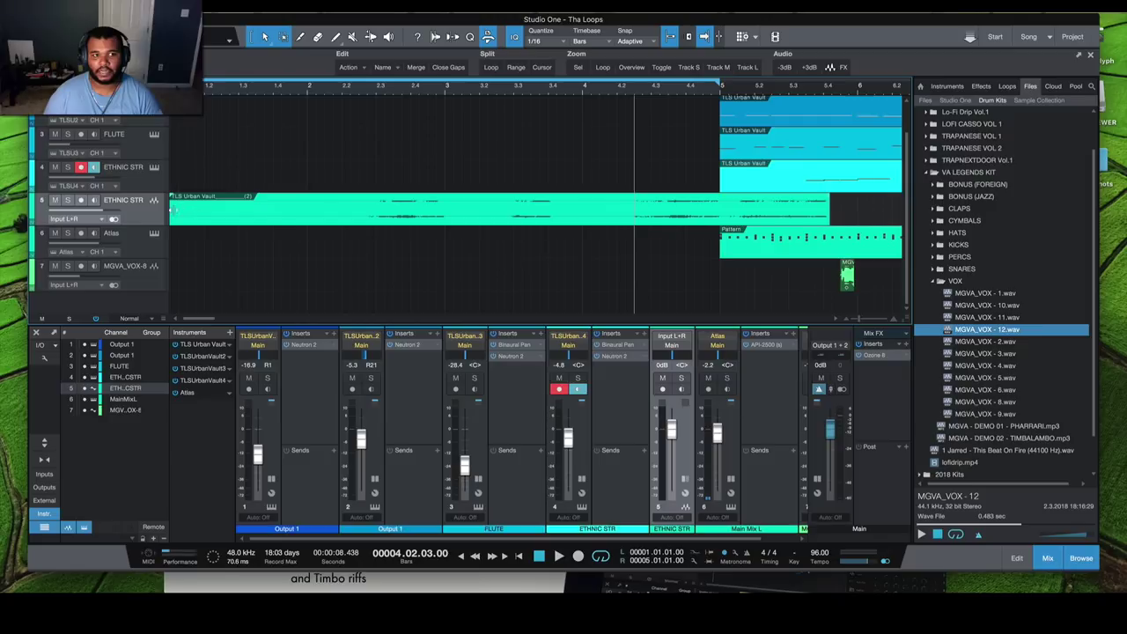
pyautogui.click(519, 556)
pyautogui.click(558, 555)
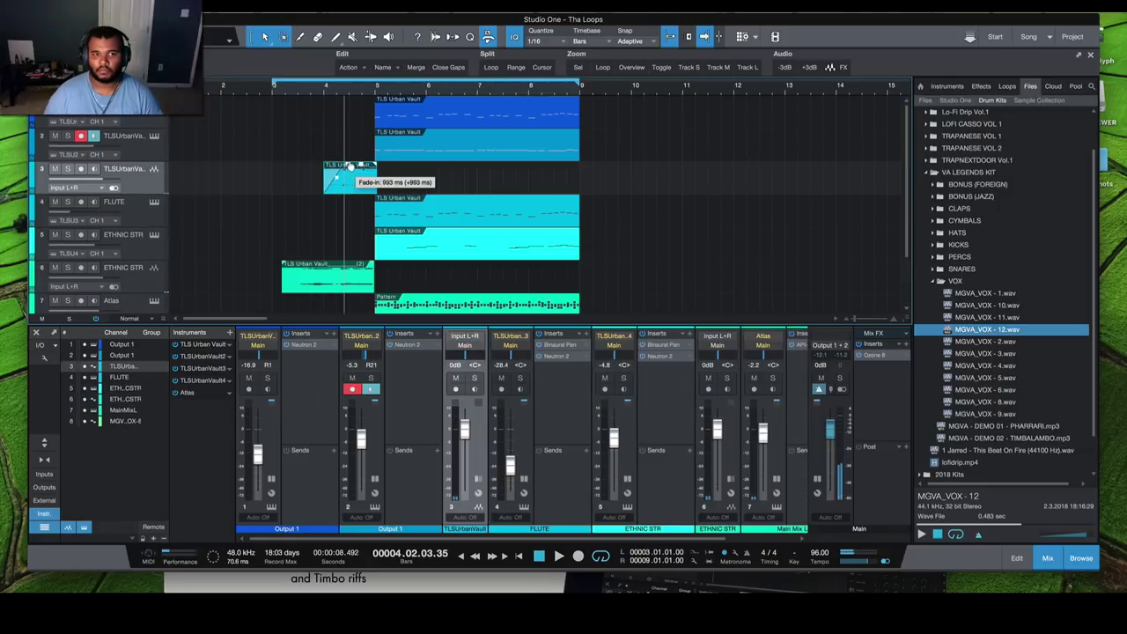
# Add fade-ins to the bounced Urban Vault and ETHNIC STR reverse-reverb clips, and play back from bar 3.
pyautogui.moveTo(359, 170); pyautogui.dragTo(343, 172)
pyautogui.moveTo(284, 265); pyautogui.dragTo(316, 264)
pyautogui.doubleClick(273, 88)
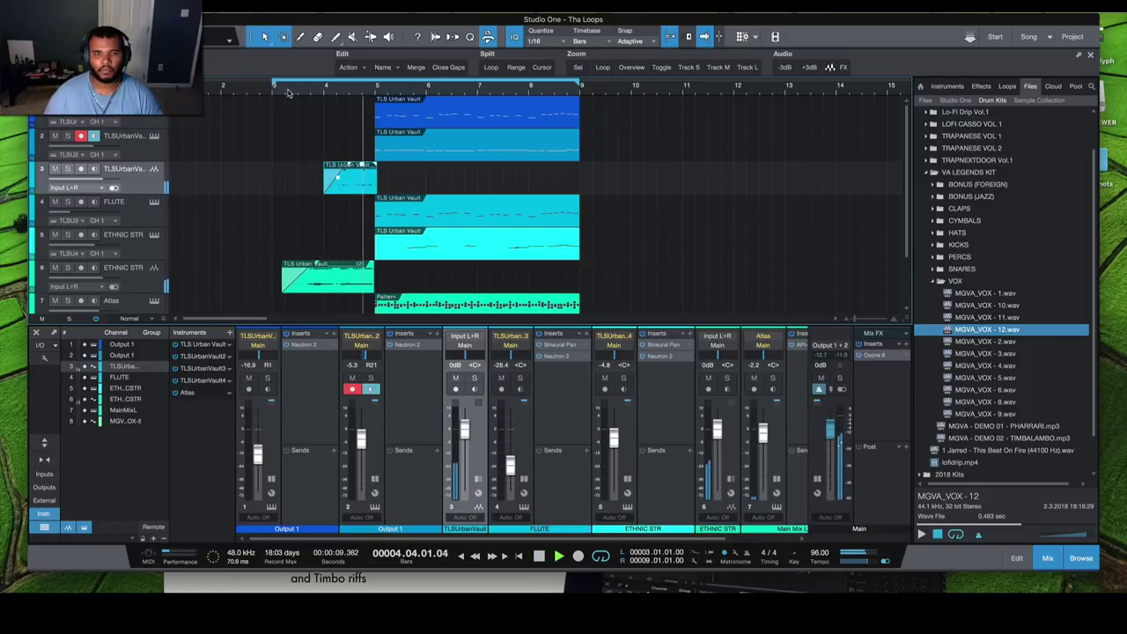
# Set the loop range to run from bar 5 to bar 9 over the main beat.
pyautogui.scroll(-2, 532, 167)
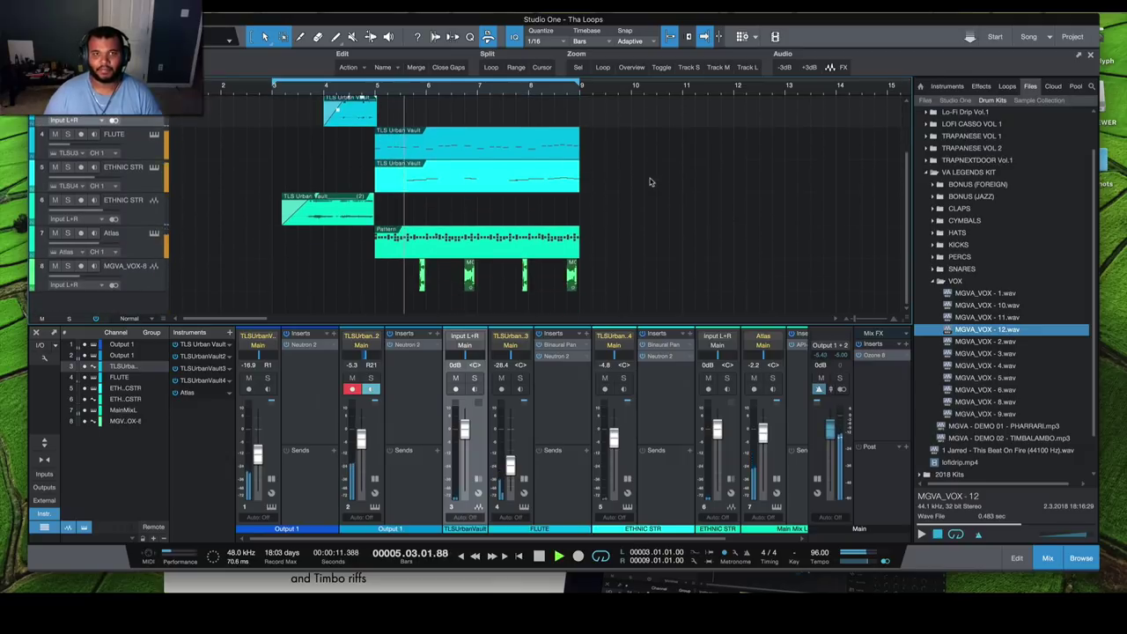
pyautogui.moveTo(275, 78); pyautogui.dragTo(377, 81)
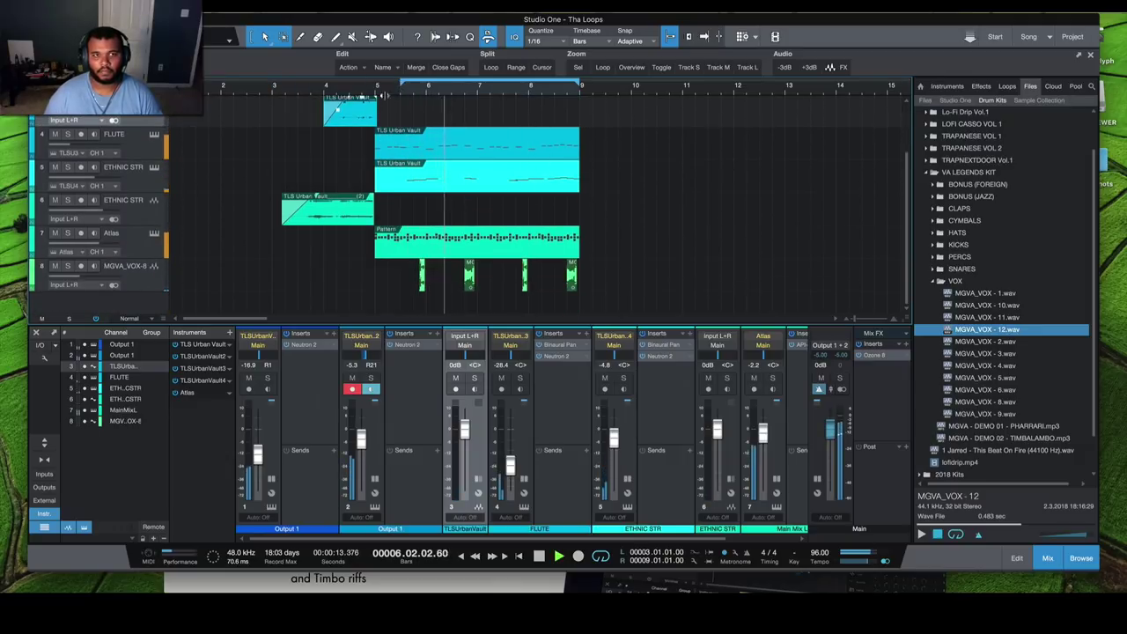
pyautogui.moveTo(506, 88); pyautogui.dragTo(498, 91)
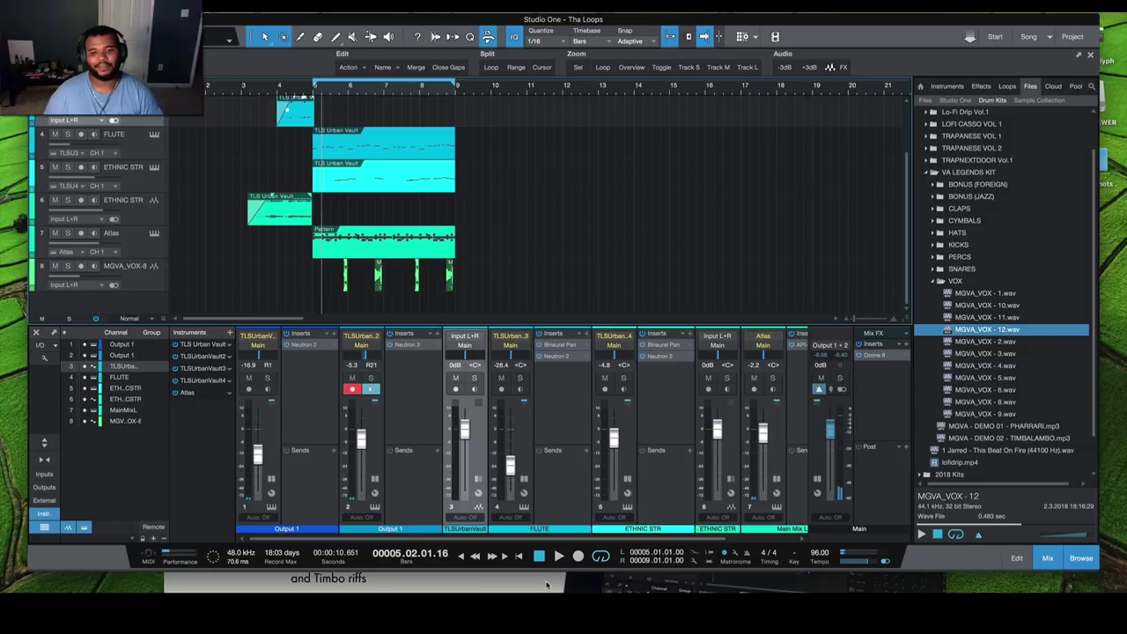
# Switch to the browser and look through the Solution Urban Vault product page's contents, features, price and technical requirements.
pyautogui.click(545, 584)
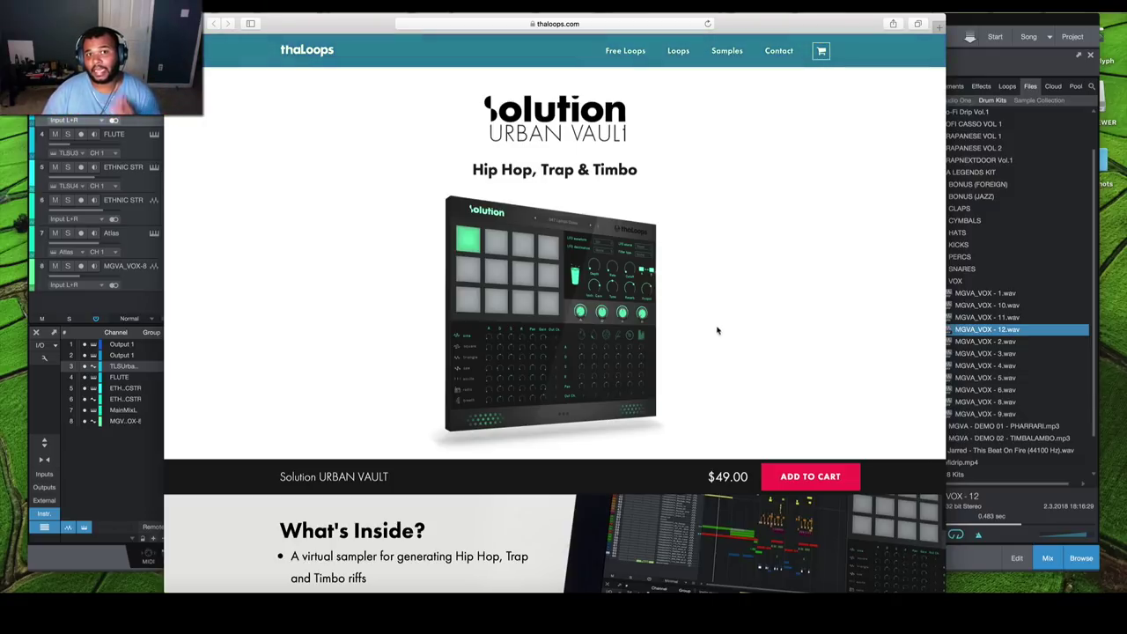
pyautogui.scroll(-2, 717, 323)
pyautogui.scroll(-8, 718, 324)
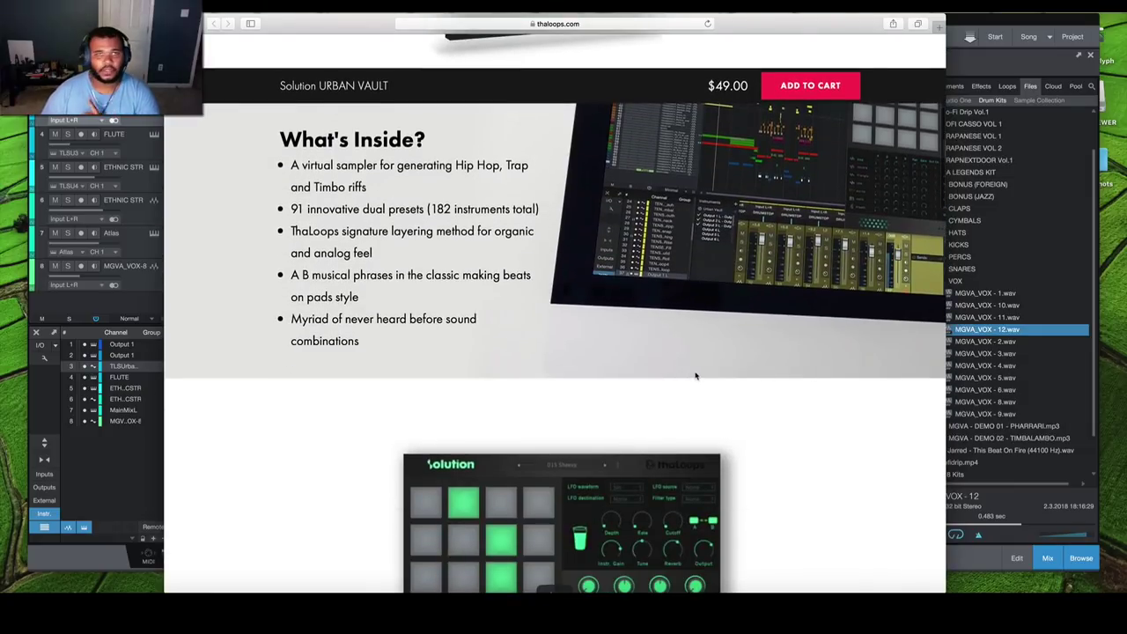
pyautogui.scroll(-8, 696, 376)
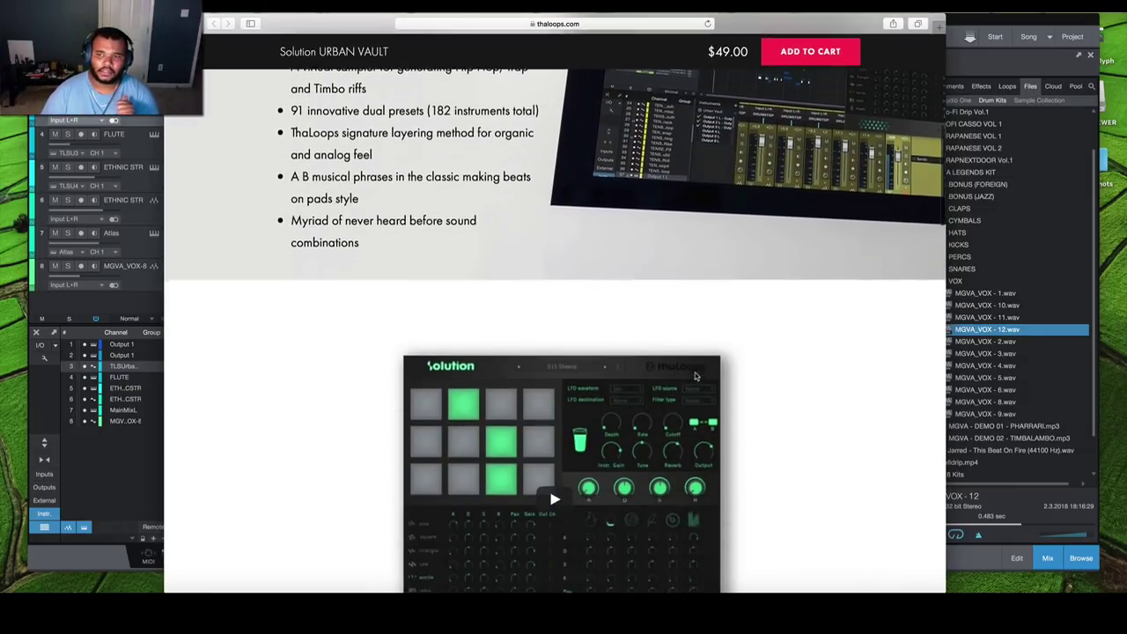
pyautogui.scroll(-10, 696, 376)
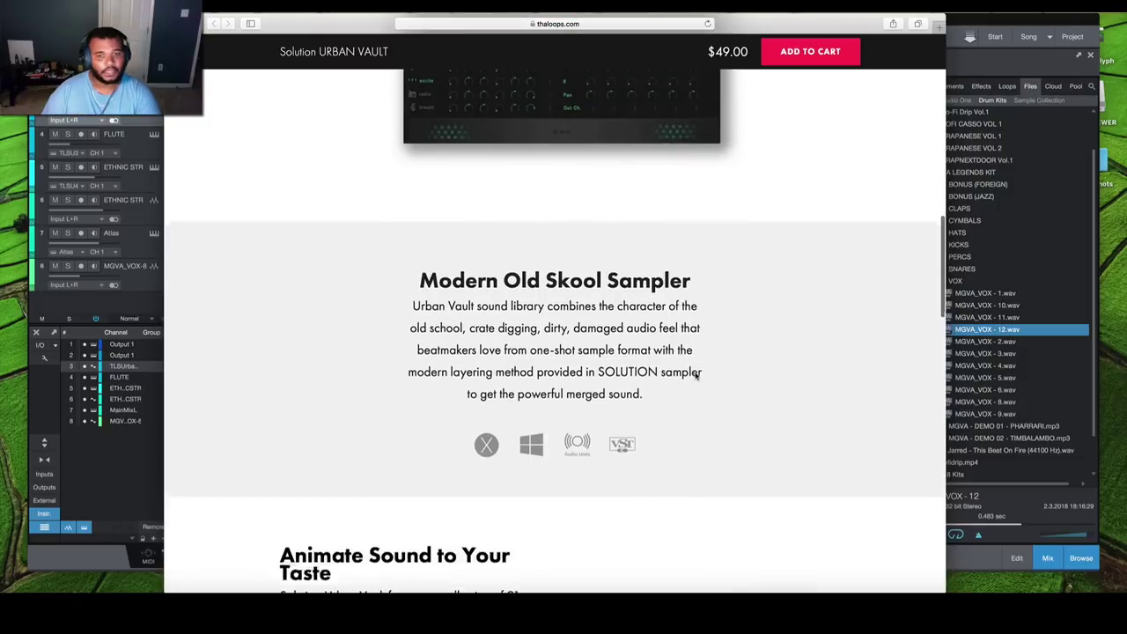
pyautogui.scroll(-4, 695, 376)
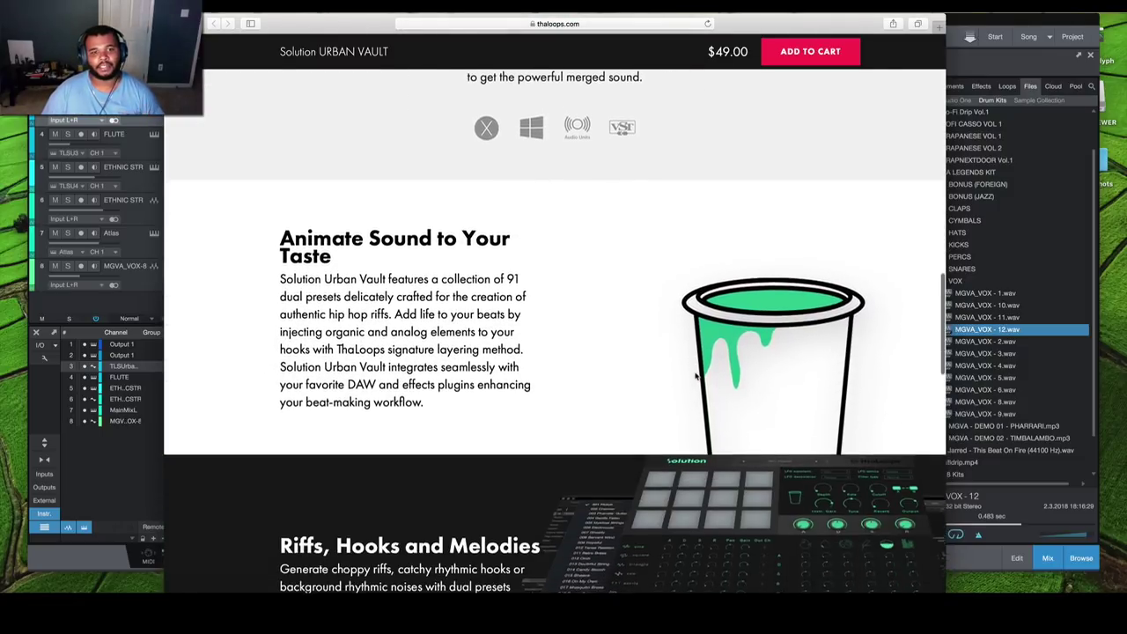
pyautogui.scroll(-4, 695, 376)
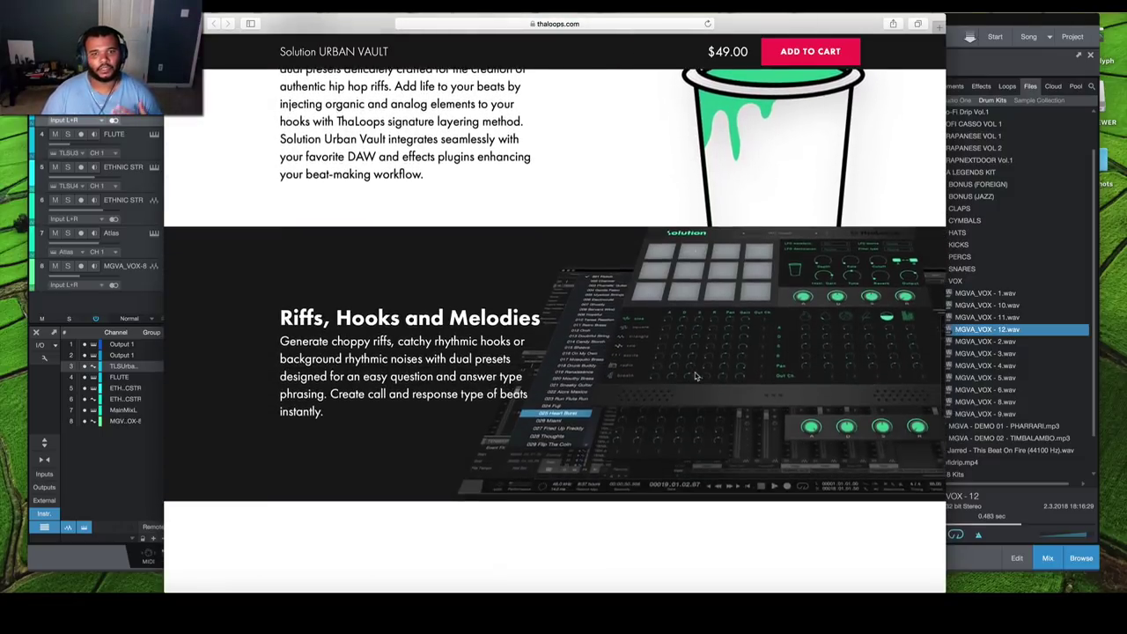
pyautogui.scroll(-15, 693, 367)
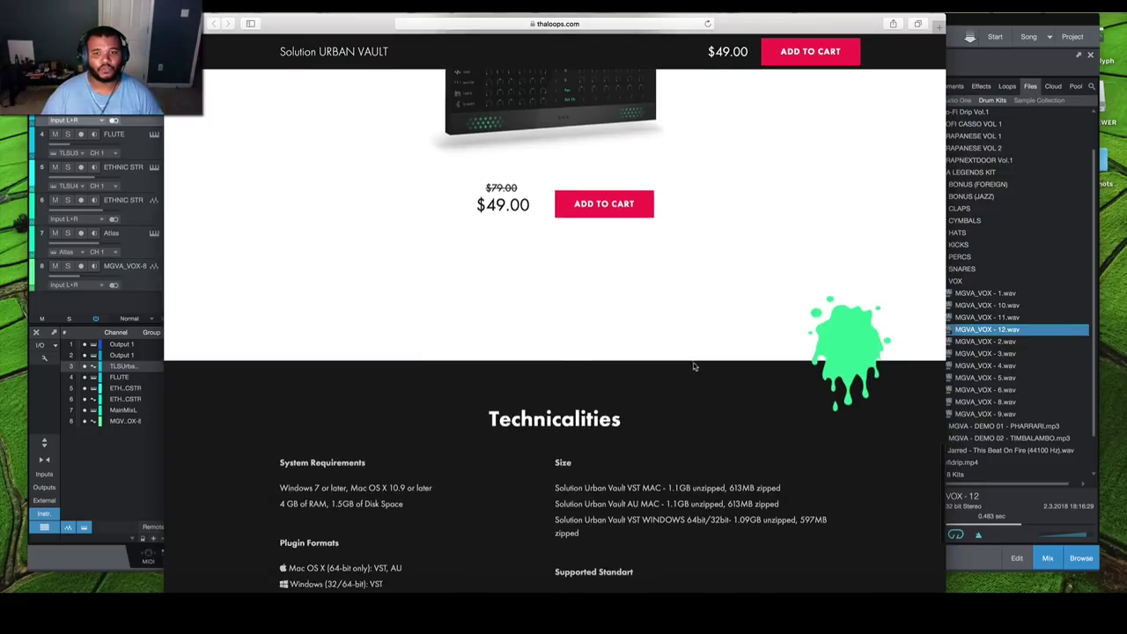
pyautogui.scroll(13, 692, 366)
pyautogui.scroll(20, 692, 366)
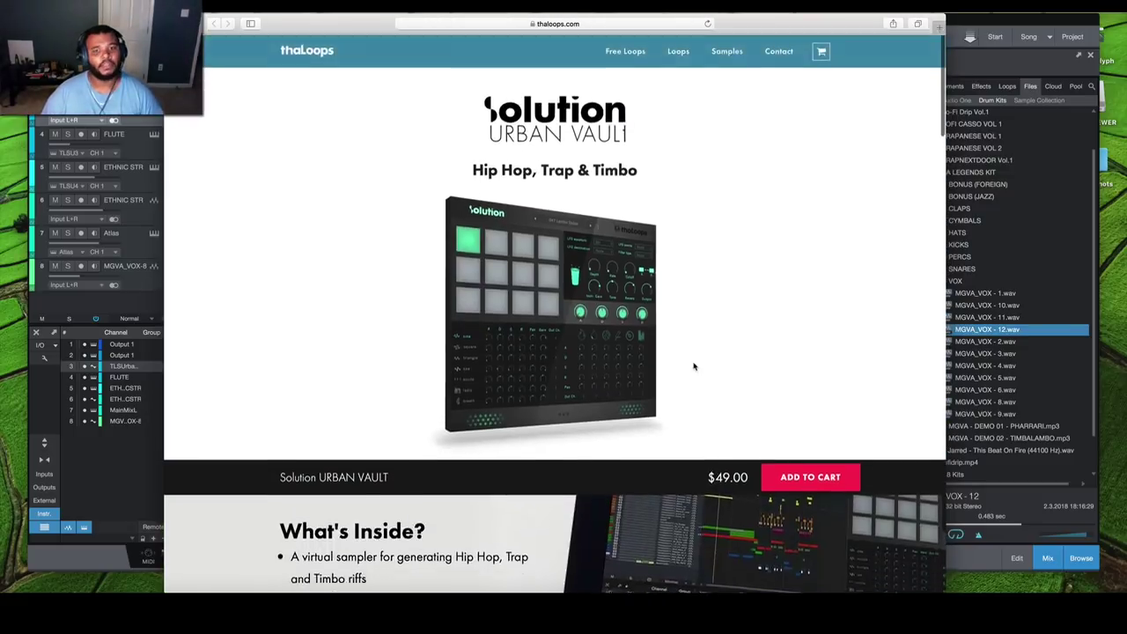
pyautogui.scroll(-10, 693, 367)
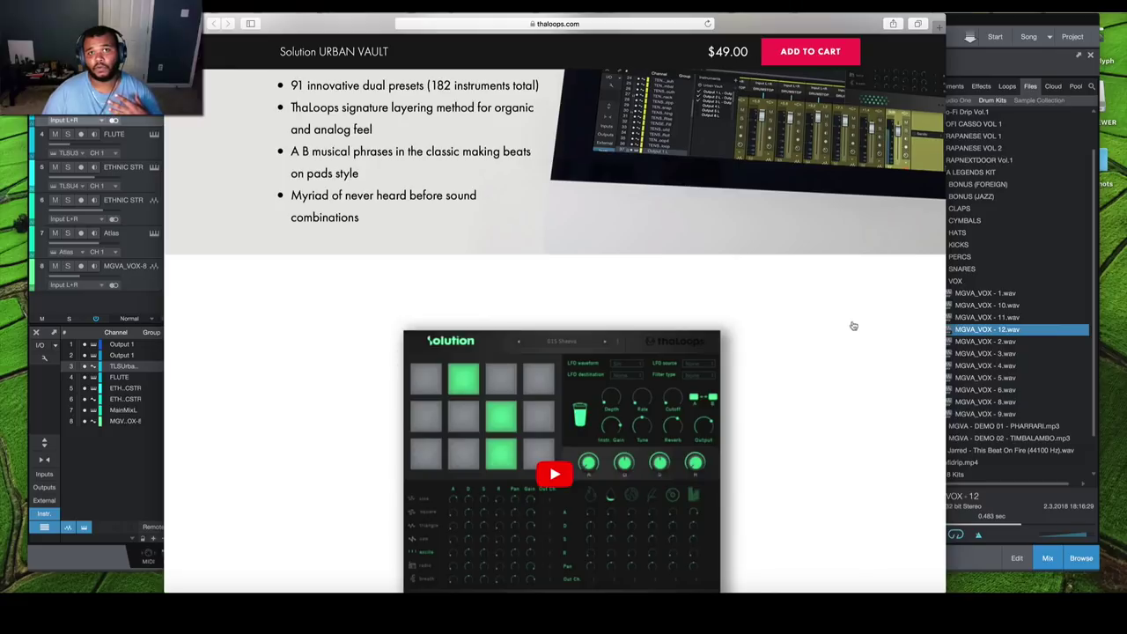
pyautogui.scroll(10, 797, 335)
pyautogui.scroll(-8, 797, 334)
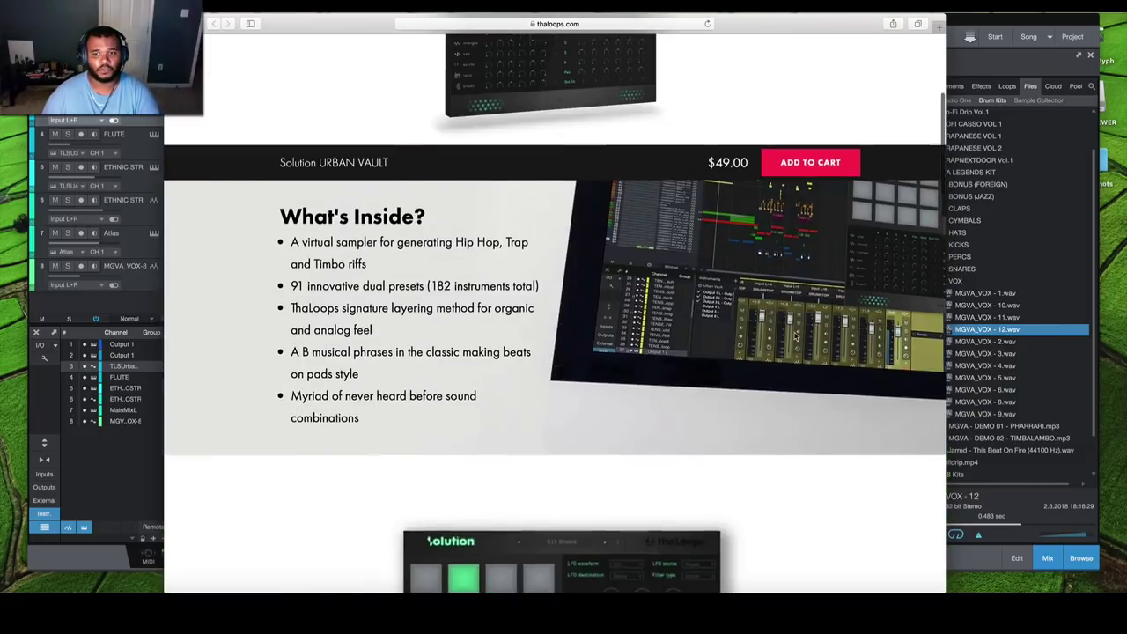
pyautogui.scroll(4, 684, 270)
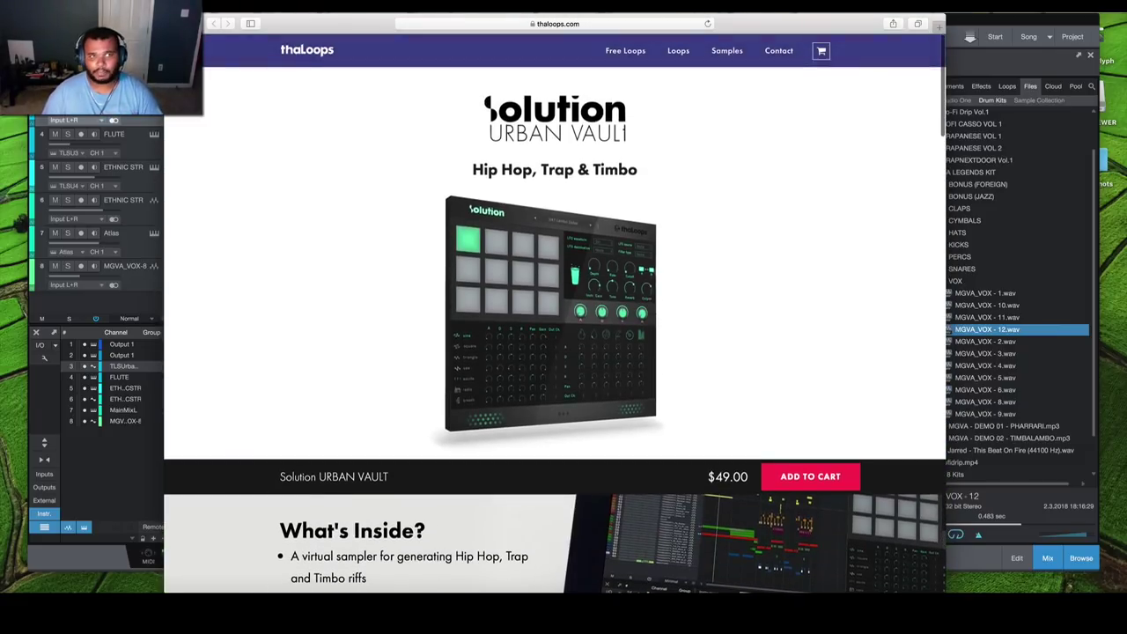
# Return to Studio One and play the finished beat from bar 5.
pyautogui.press('super+m')
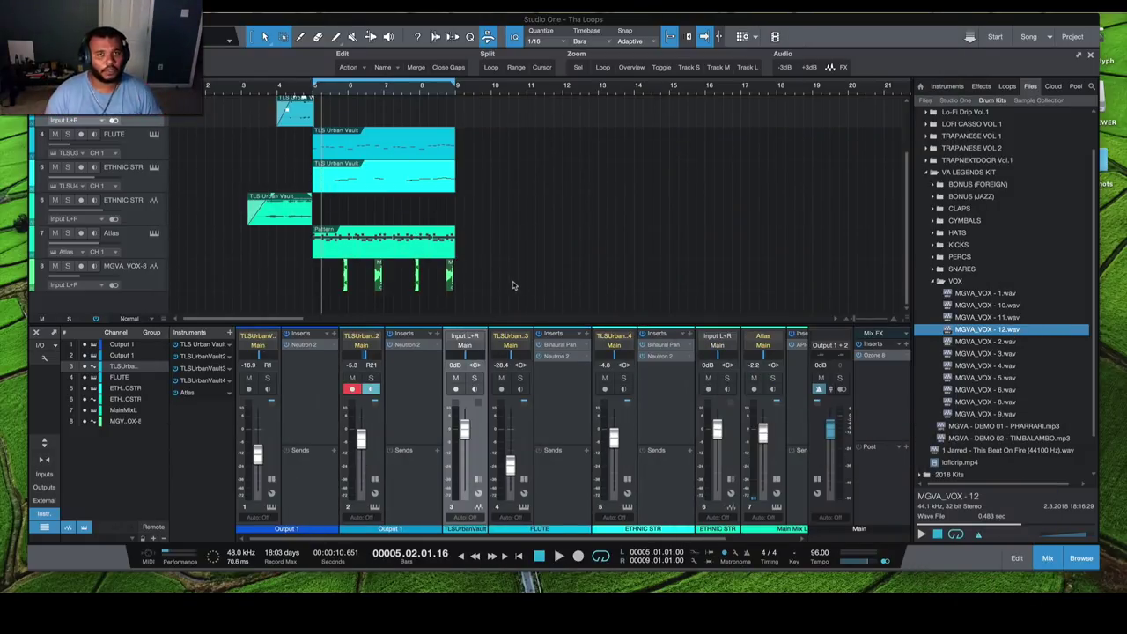
pyautogui.click(314, 90)
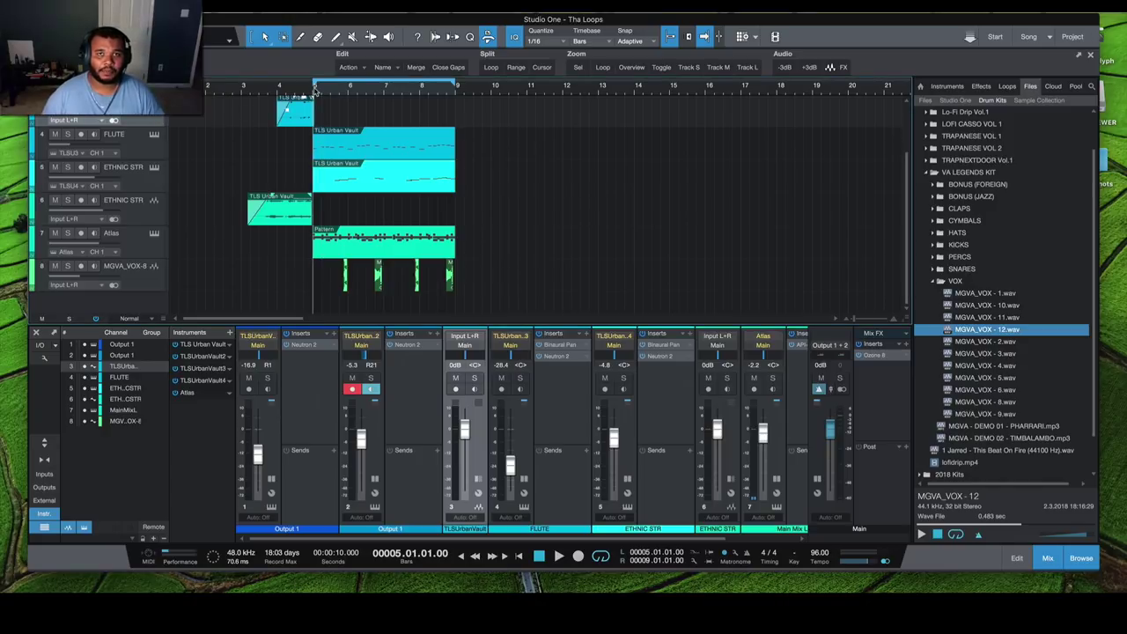
pyautogui.press('space')
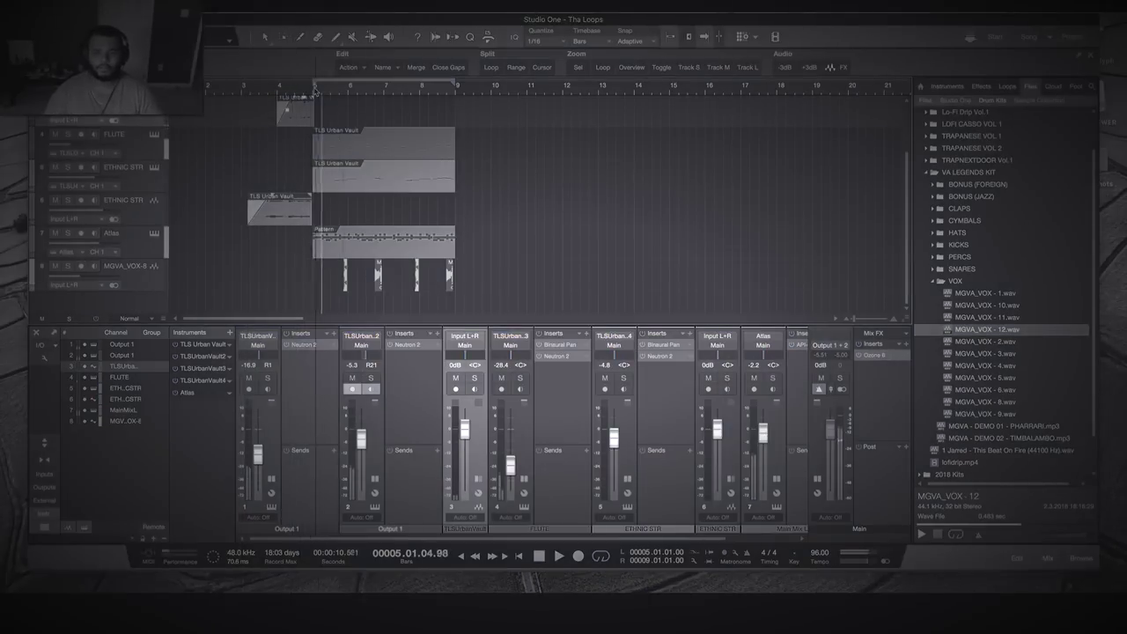